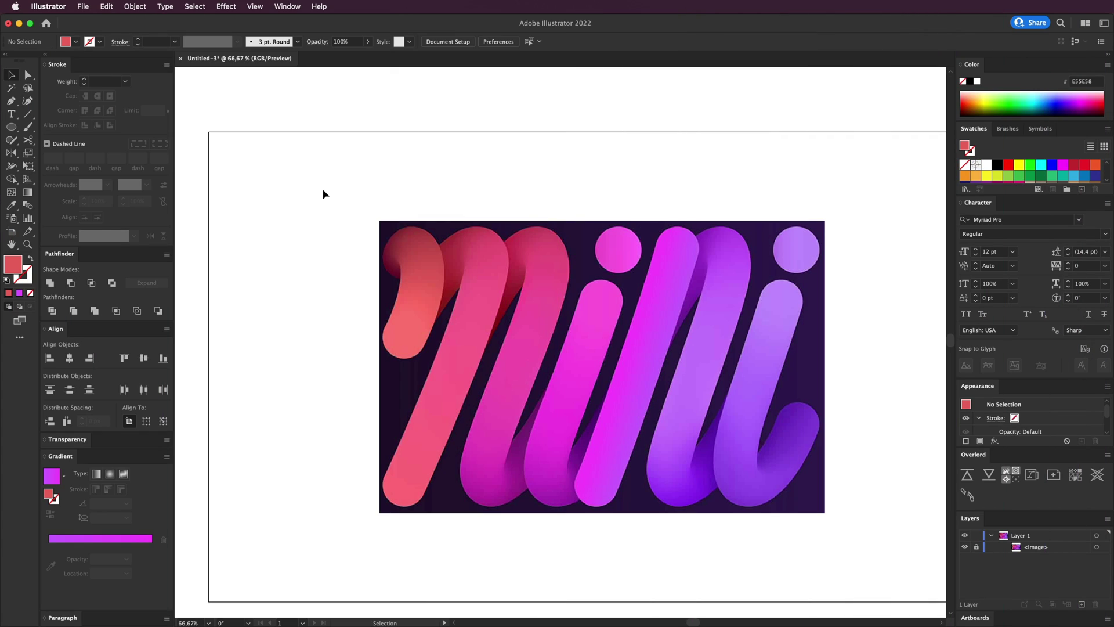
# Examine the gradient lettering in the reference image, looking closely at how its overlapping rounded bars are shaded.
pyautogui.moveTo(365, 221); pyautogui.dragTo(853, 557)
pyautogui.moveTo(338, 194); pyautogui.dragTo(366, 199)
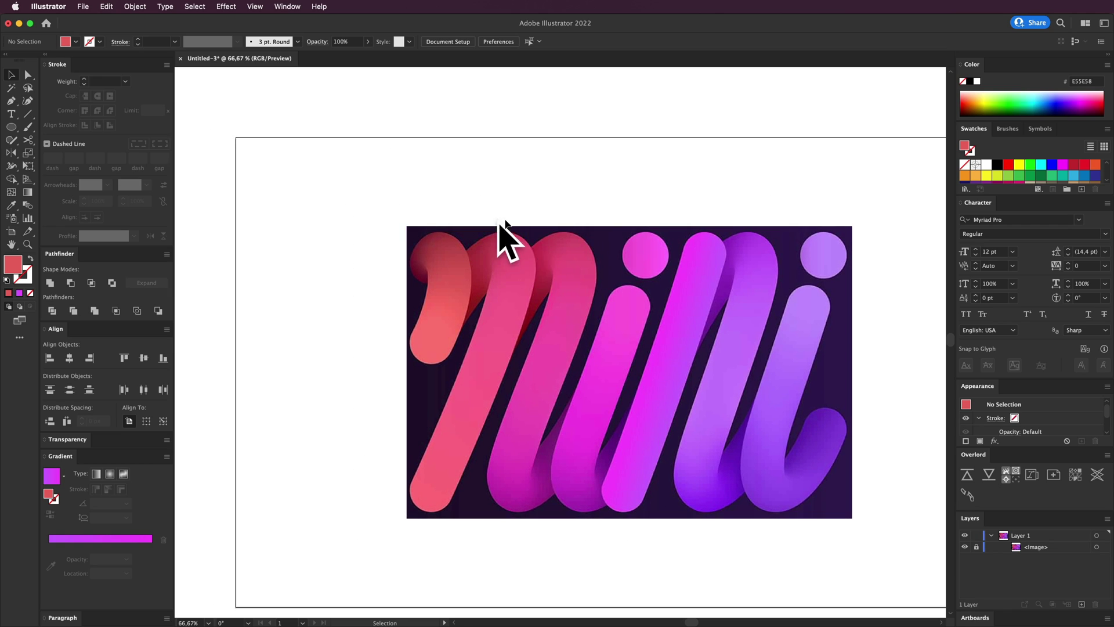
pyautogui.moveTo(521, 193); pyautogui.dragTo(491, 172)
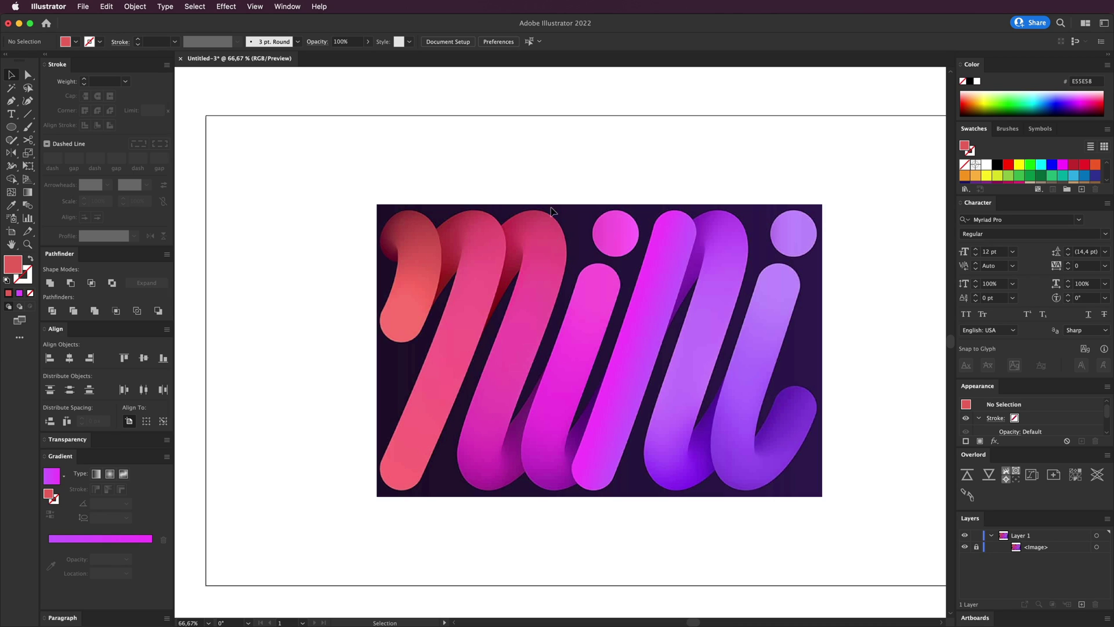
pyautogui.hscroll(-3, 485, 229)
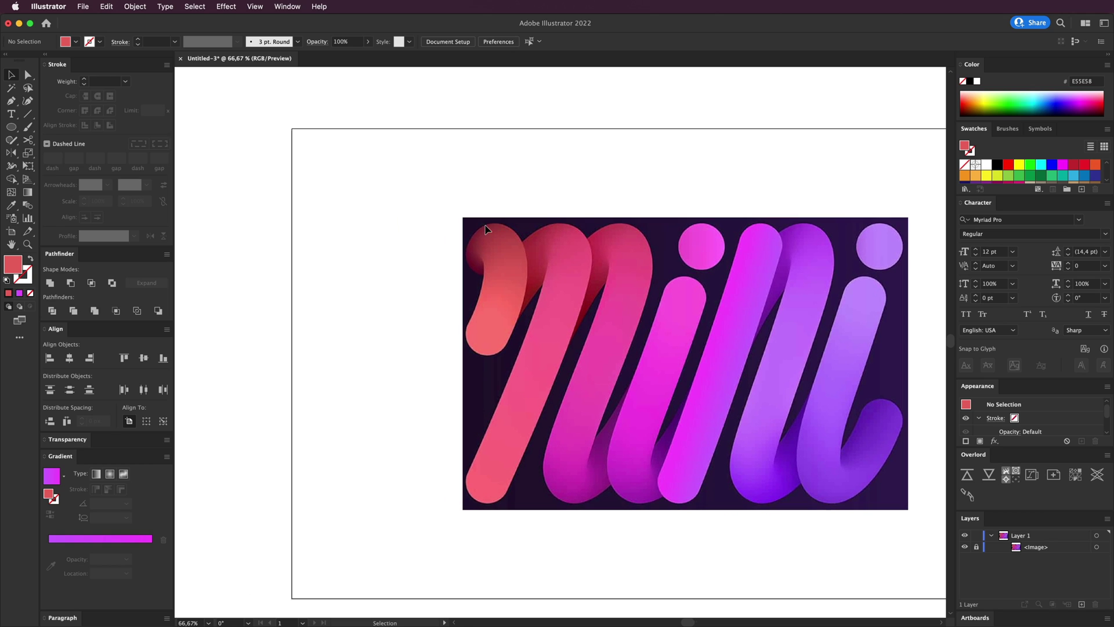
pyautogui.press('super+equal')
pyautogui.press('super+equal')
pyautogui.hscroll(10, 485, 229)
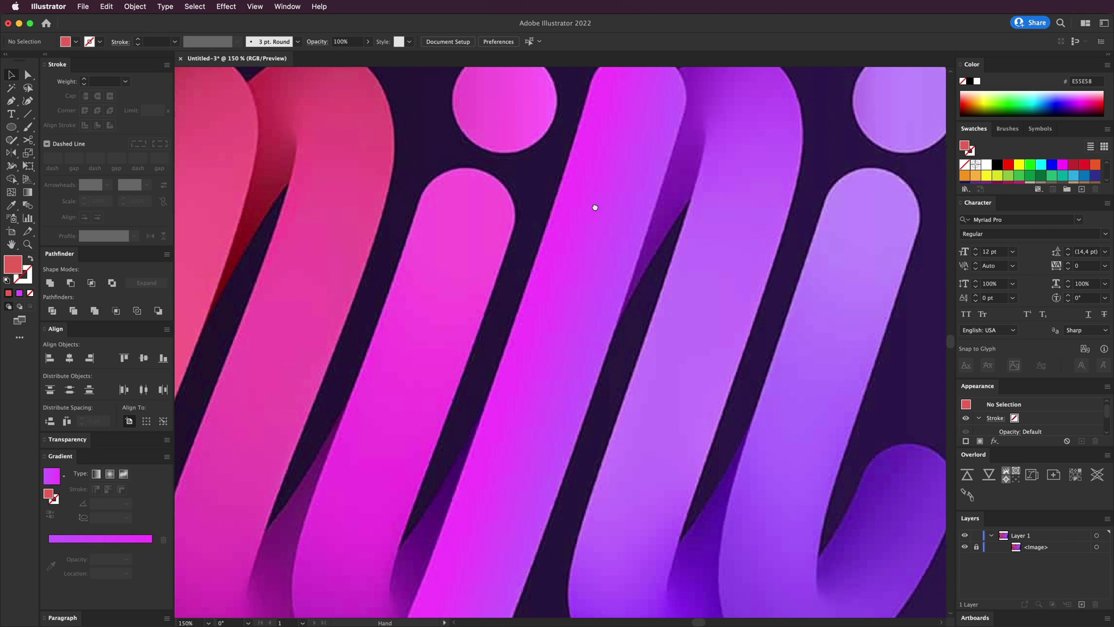
pyautogui.moveTo(594, 207); pyautogui.dragTo(619, 219)
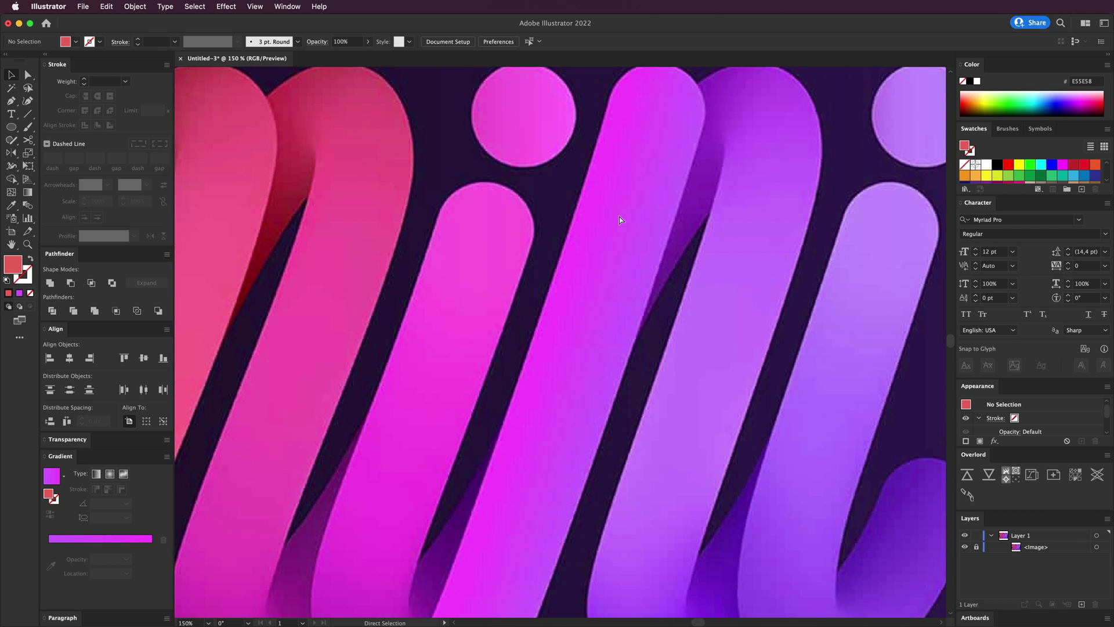
pyautogui.press('super+minus')
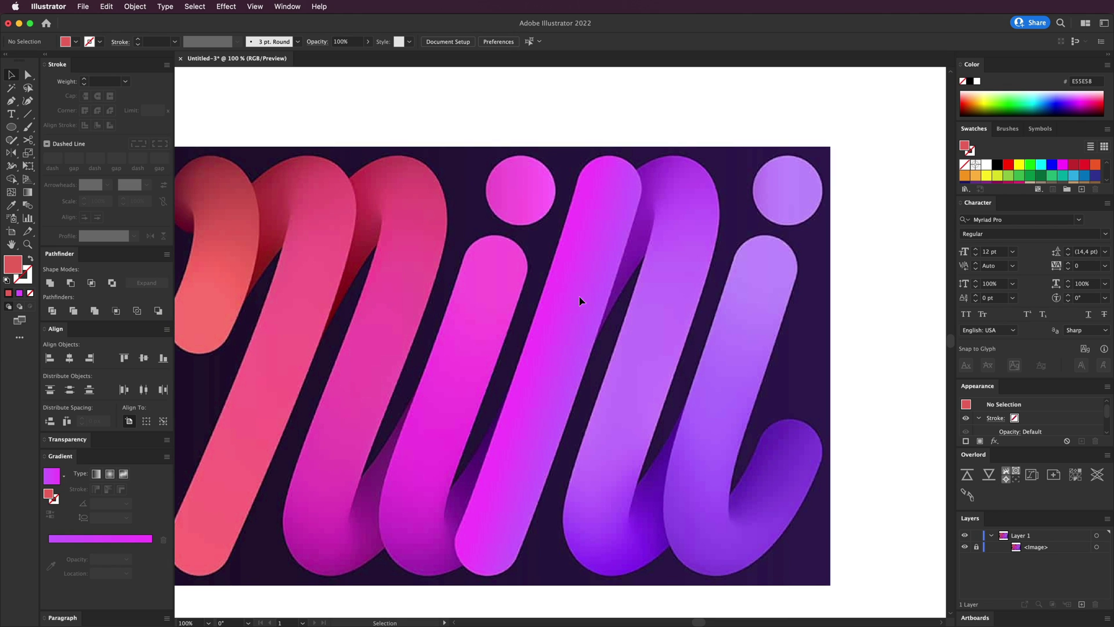
# Draw a white ellipse without a stroke over the rounded upper end of the magenta-to-violet diagonal bar.
pyautogui.press('x')
pyautogui.click(11, 128)
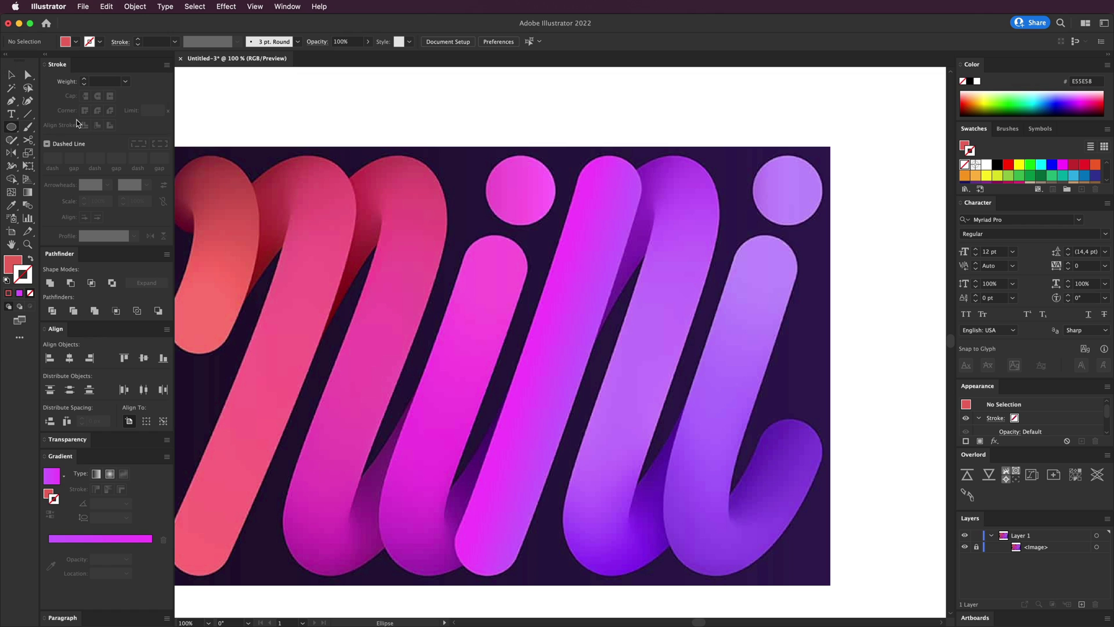
pyautogui.doubleClick(18, 263)
pyautogui.moveTo(749, 223); pyautogui.dragTo(625, 206)
pyautogui.click(914, 173)
pyautogui.press('super+plus')
pyautogui.scroll(2, 627, 207)
pyautogui.moveTo(538, 157); pyautogui.dragTo(624, 257)
# Align the white circle with the bar's upper end and resize it to about 96 px in diameter to match the bar's width.
pyautogui.press('v')
pyautogui.moveTo(602, 210); pyautogui.dragTo(721, 271)
pyautogui.click(617, 182)
pyautogui.moveTo(721, 271); pyautogui.dragTo(598, 191)
pyautogui.moveTo(576, 251); pyautogui.dragTo(576, 257)
pyautogui.press('super+equal')
pyautogui.press('super+equal')
pyautogui.press('super+equal')
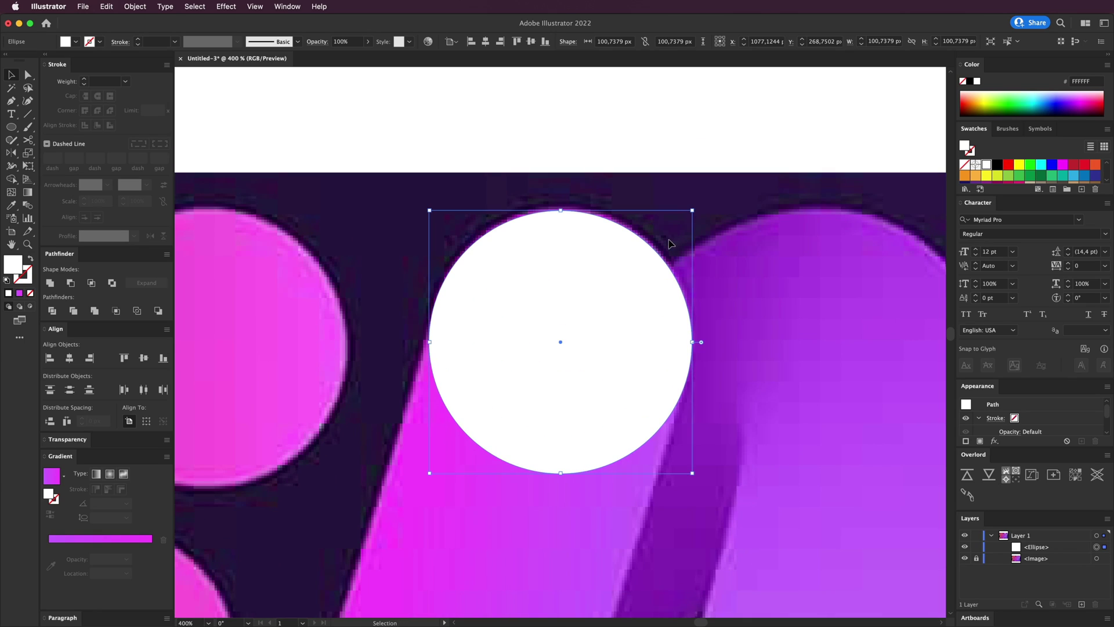
pyautogui.moveTo(561, 473); pyautogui.dragTo(560, 463)
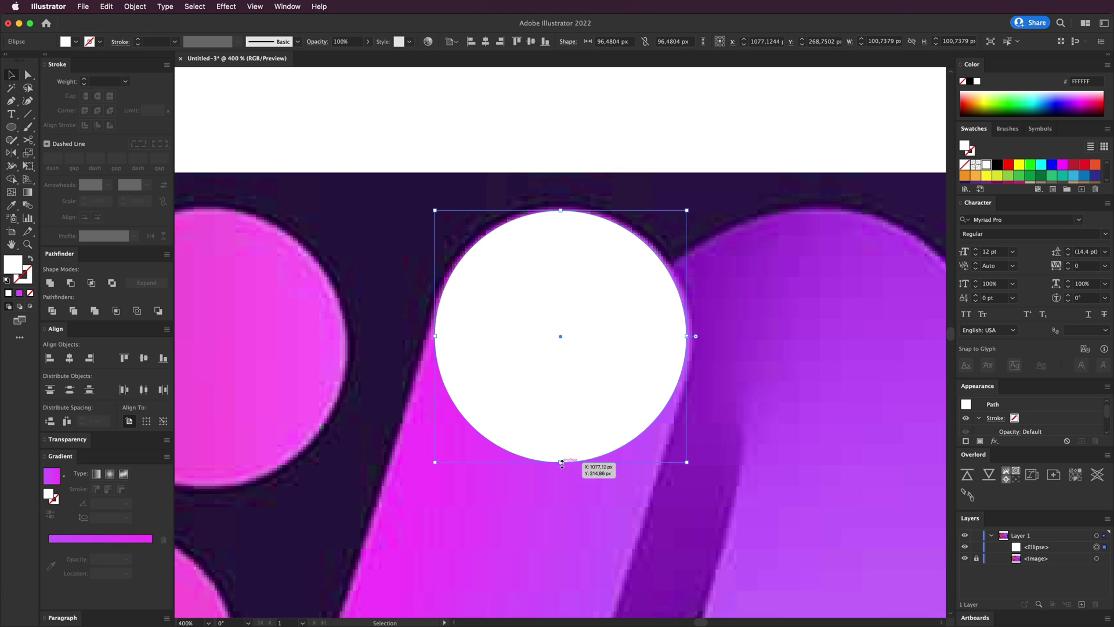
# Duplicate the circle onto the bar's lower end and place both circles just to the right of the bar.
pyautogui.click(758, 378)
pyautogui.press('super+minus')
pyautogui.press('super+minus')
pyautogui.press('super+minus')
pyautogui.press('super+minus')
pyautogui.moveTo(693, 372); pyautogui.dragTo(787, 184)
pyautogui.moveTo(658, 166); pyautogui.dragTo(623, 515)
pyautogui.click(658, 177)
pyautogui.keyDown('shift'); pyautogui.click(530, 514); pyautogui.keyUp('shift')
pyautogui.click(592, 219)
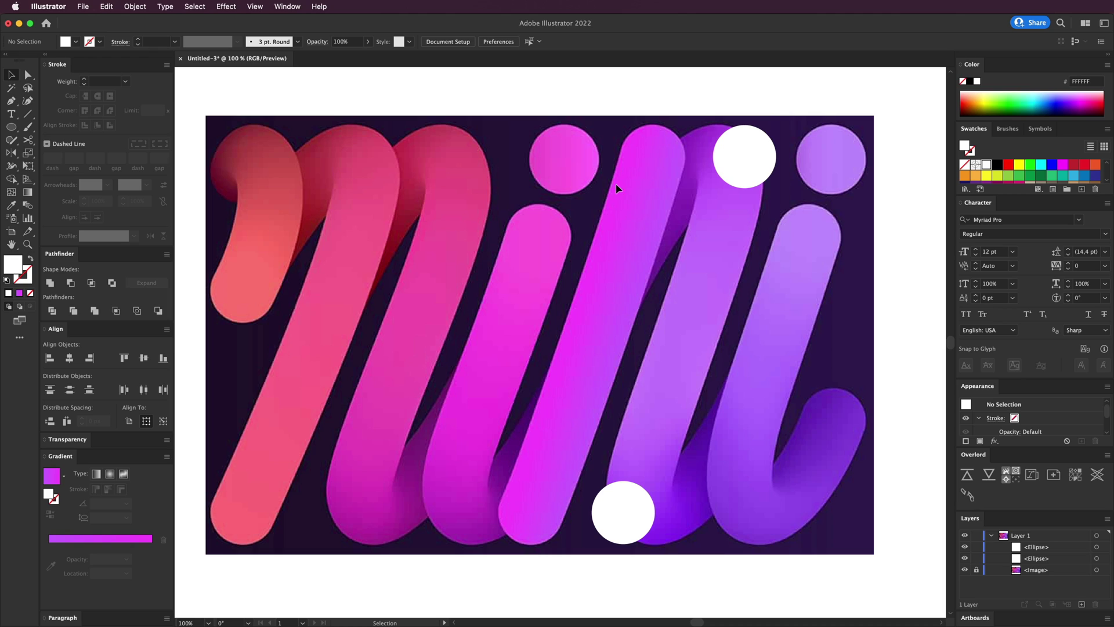
# Fill both white circles with the linear magenta-to-violet gradient.
pyautogui.click(736, 166)
pyautogui.keyDown('shift'); pyautogui.click(623, 513); pyautogui.keyUp('shift')
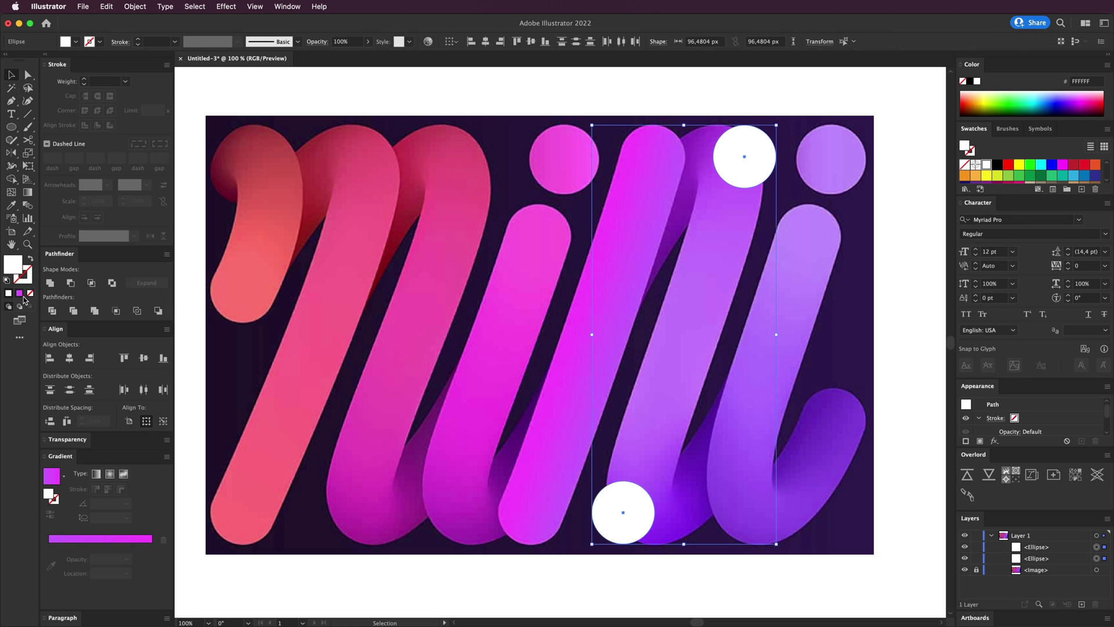
pyautogui.click(20, 294)
pyautogui.click(703, 218)
# Resample the upper circle's two gradient stop colors from the bar's magenta and violet edges, and reverse its gradient.
pyautogui.click(744, 167)
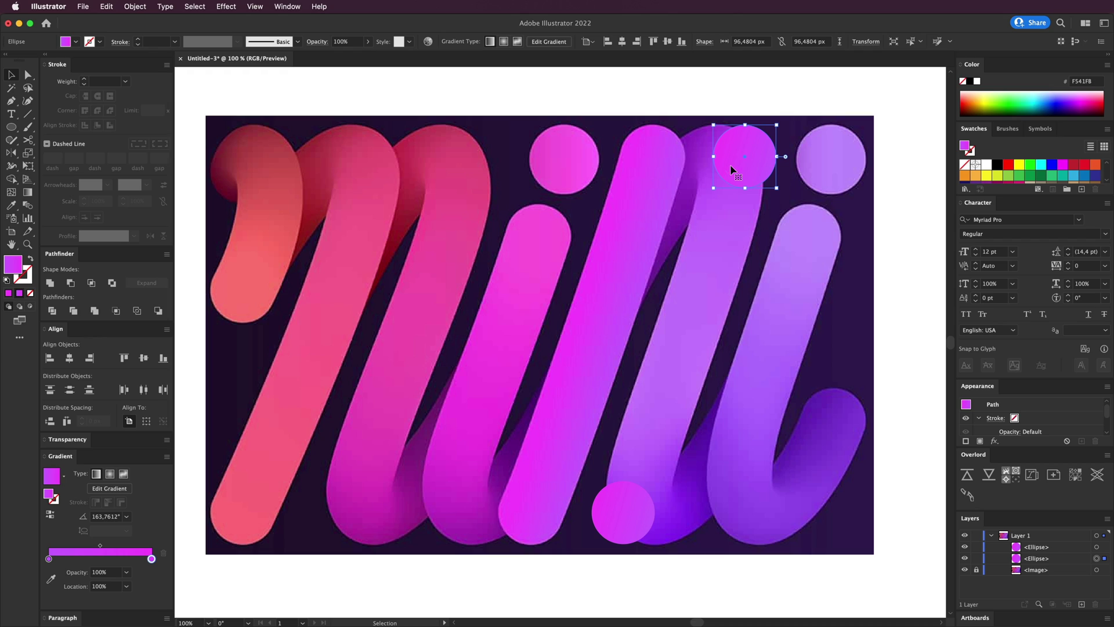
pyautogui.click(48, 558)
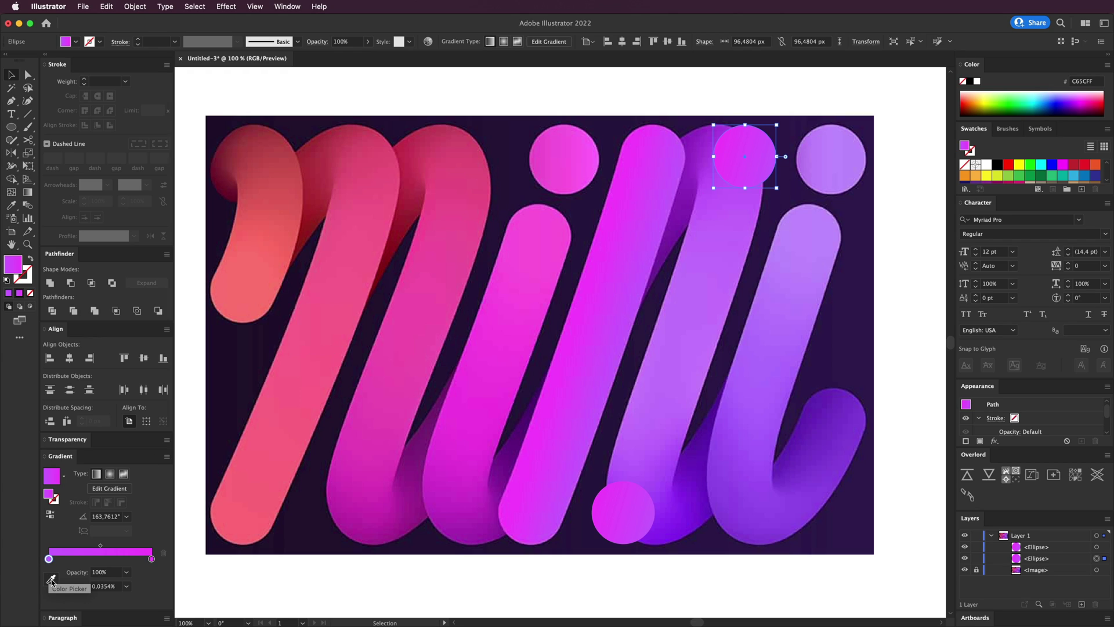
pyautogui.click(51, 579)
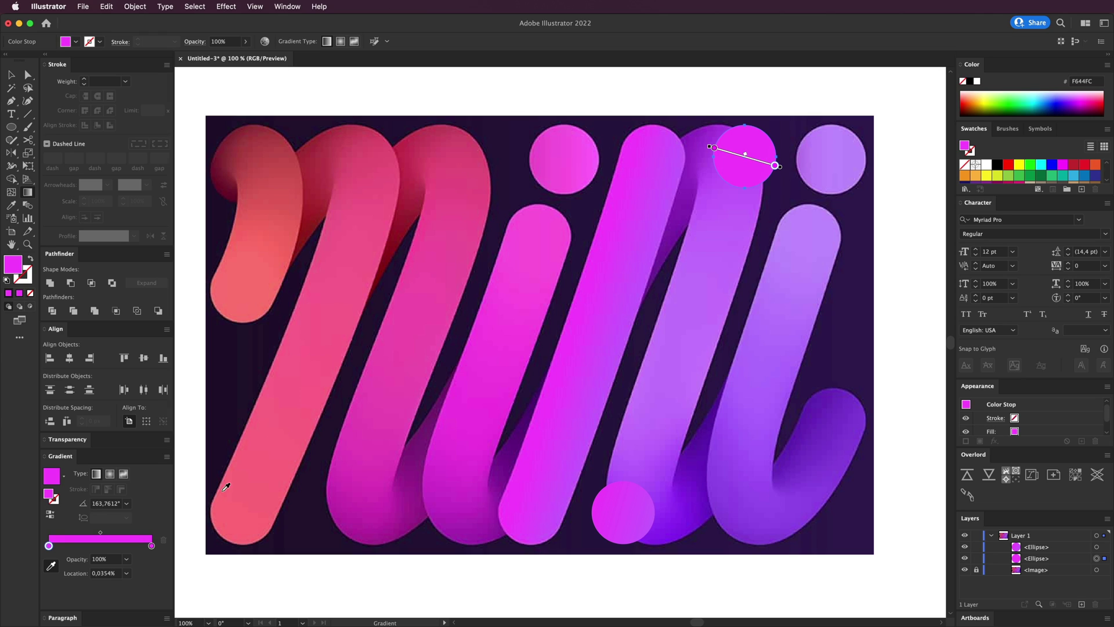
pyautogui.click(152, 546)
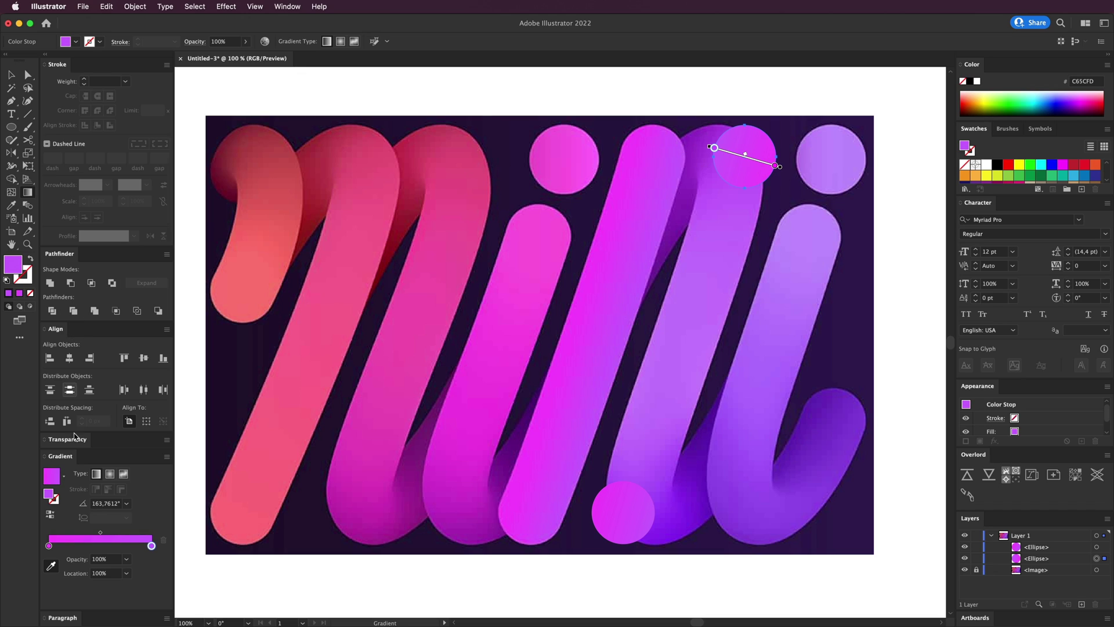
pyautogui.click(50, 514)
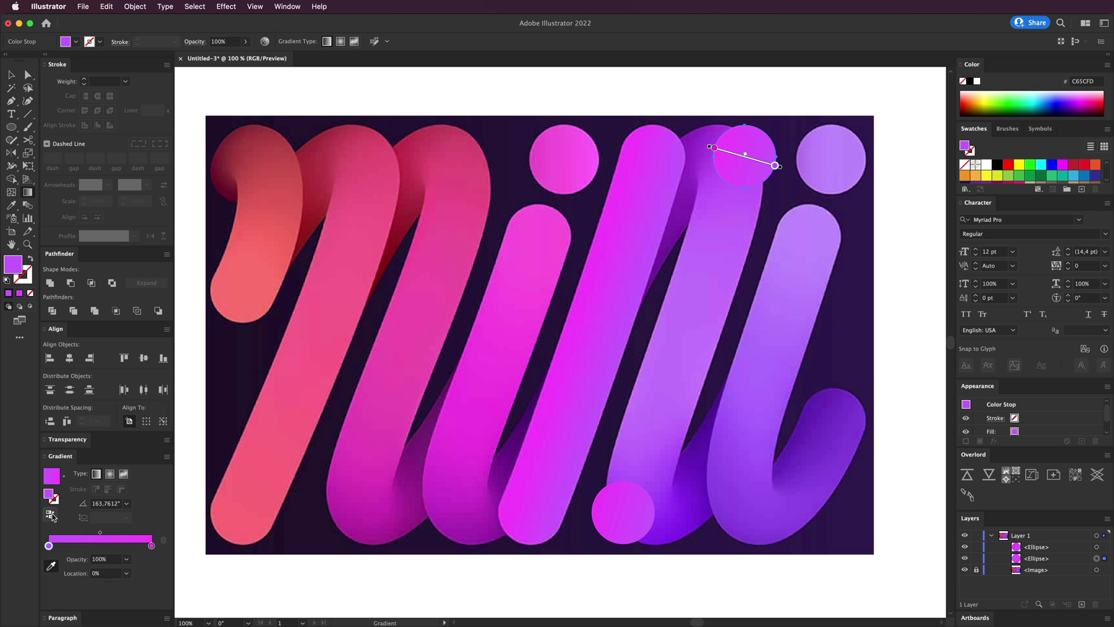
# Resample the lower circle's two gradient stop colors from the bar's lower end and reverse its gradient.
pyautogui.press('a')
pyautogui.click(608, 509)
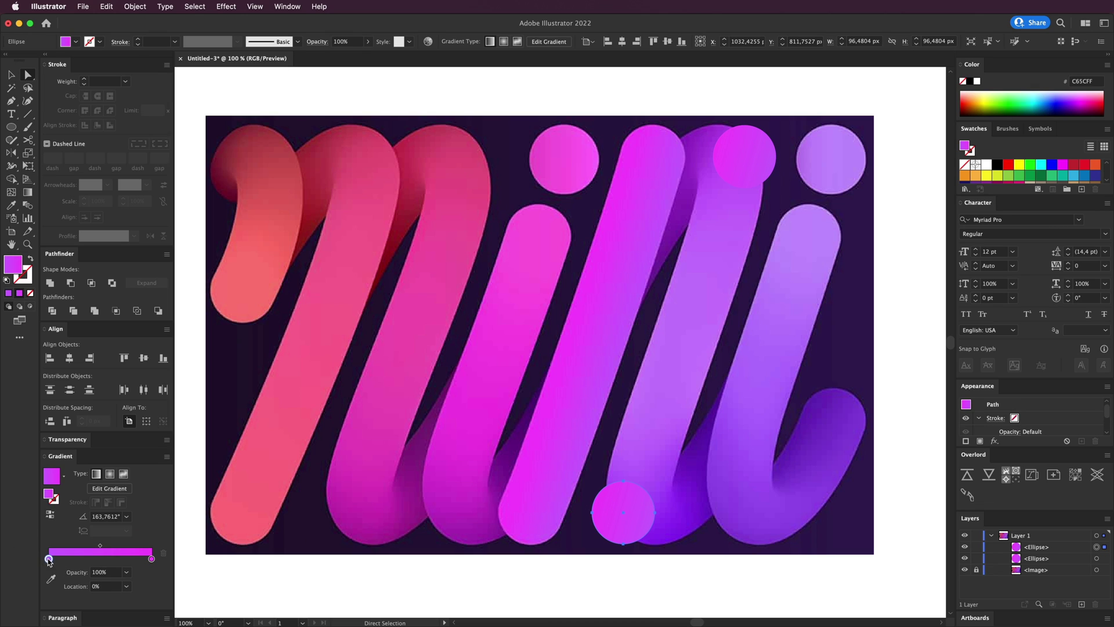
pyautogui.click(48, 559)
pyautogui.click(51, 578)
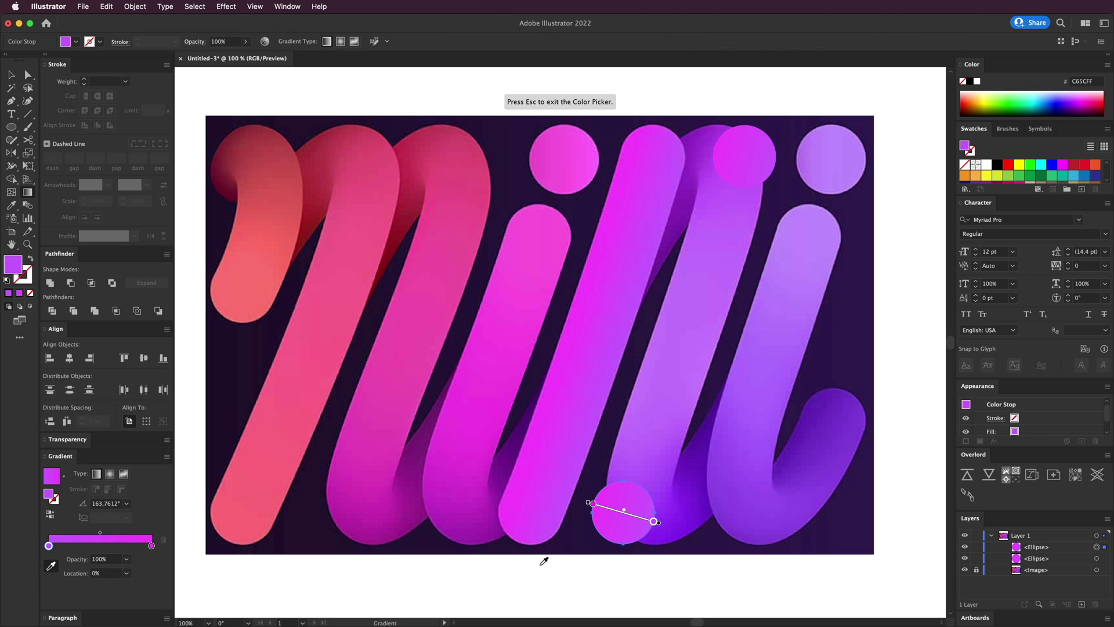
pyautogui.click(510, 493)
pyautogui.click(152, 547)
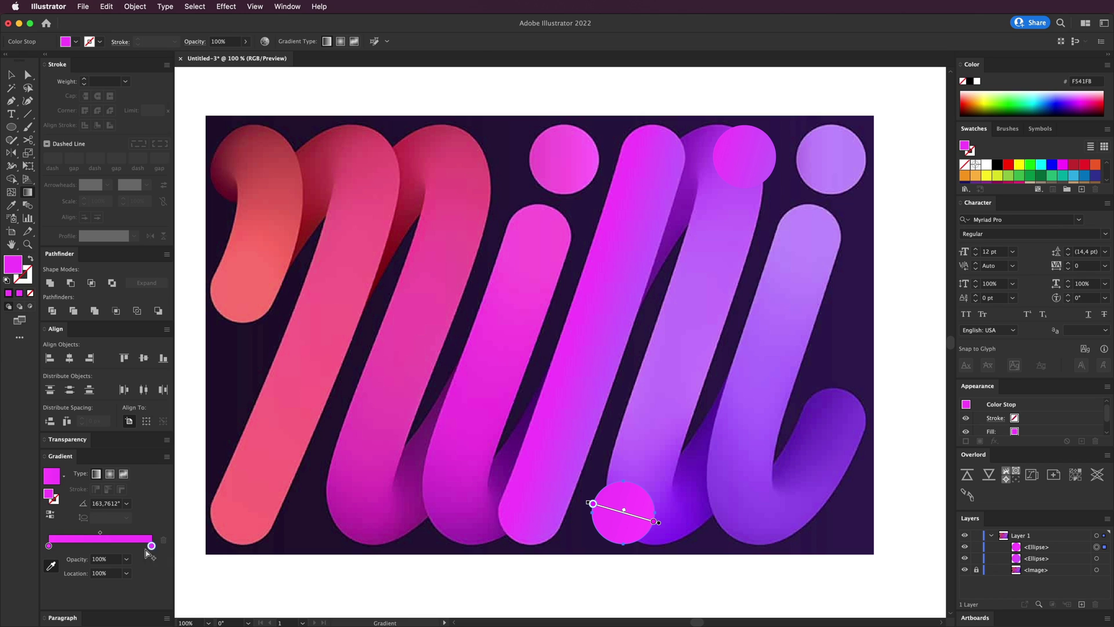
pyautogui.click(560, 513)
pyautogui.click(50, 515)
pyautogui.press('v')
pyautogui.click(662, 452)
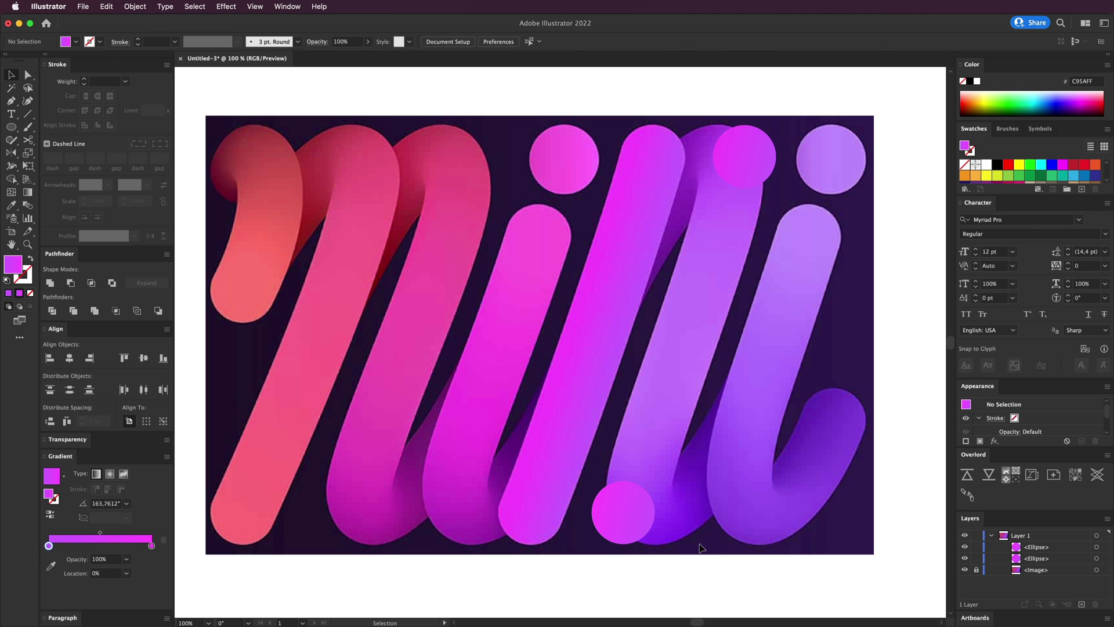
# Move both gradient circles together back onto the upper and lower ends of the magenta-to-violet bar.
pyautogui.click(630, 533)
pyautogui.keyDown('shift'); pyautogui.click(734, 174); pyautogui.keyUp('shift')
pyautogui.moveTo(734, 175); pyautogui.dragTo(649, 169)
pyautogui.click(723, 263)
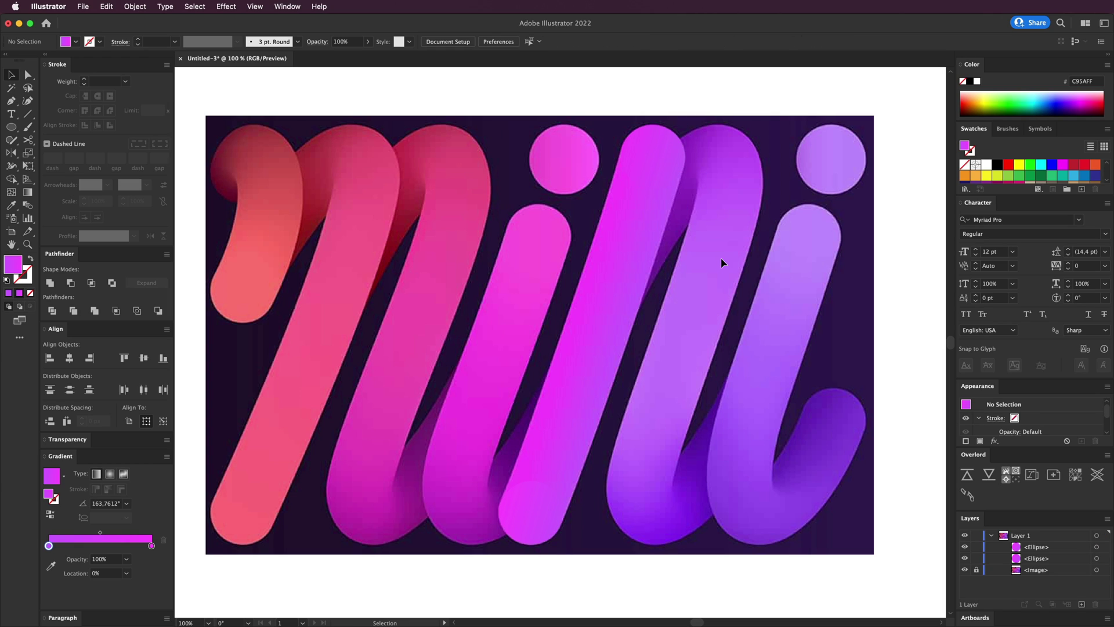
pyautogui.moveTo(730, 140); pyautogui.dragTo(589, 526)
pyautogui.press('super+z')
pyautogui.click(582, 428)
# Draw a straight path with no fill and a white 1 pt stroke from the upper circle's center to the lower circle's center.
pyautogui.click(11, 101)
pyautogui.click(31, 293)
pyautogui.click(27, 279)
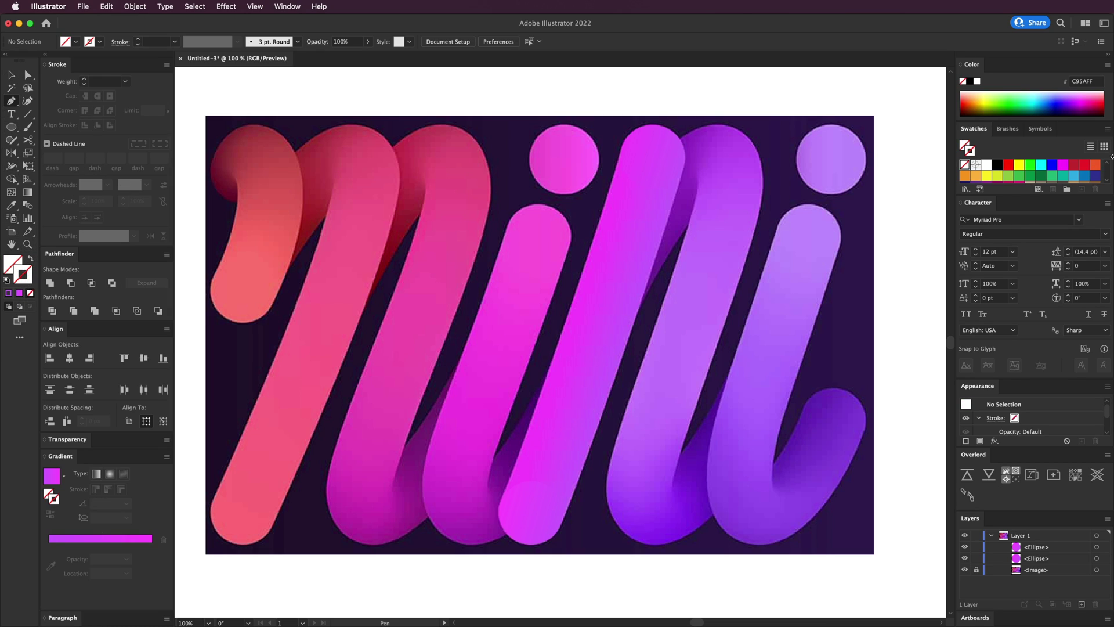
pyautogui.click(986, 165)
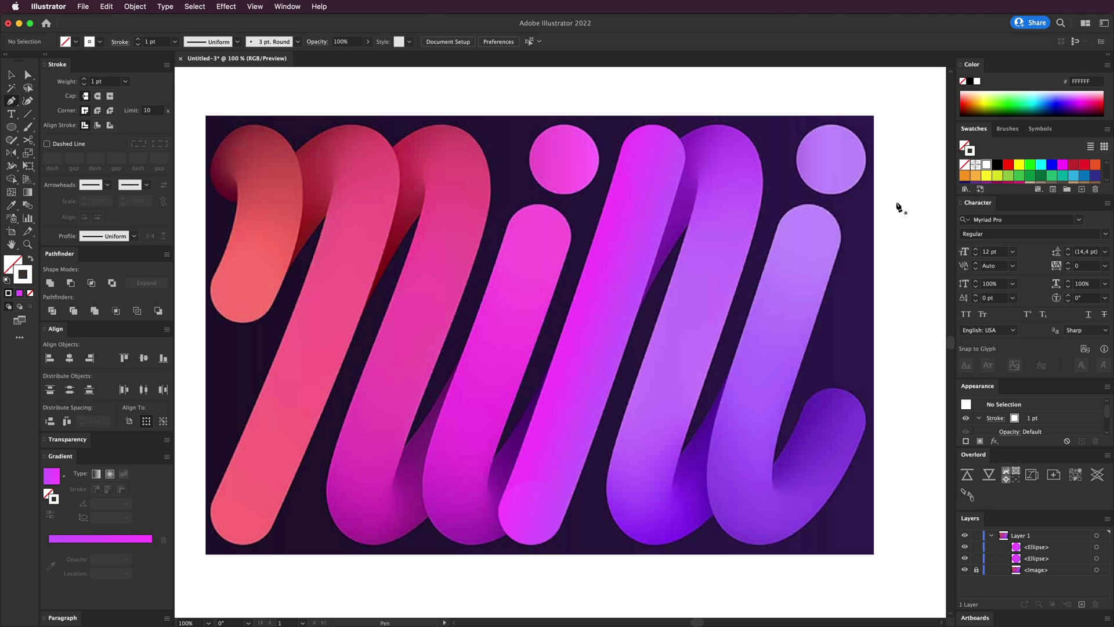
pyautogui.click(652, 157)
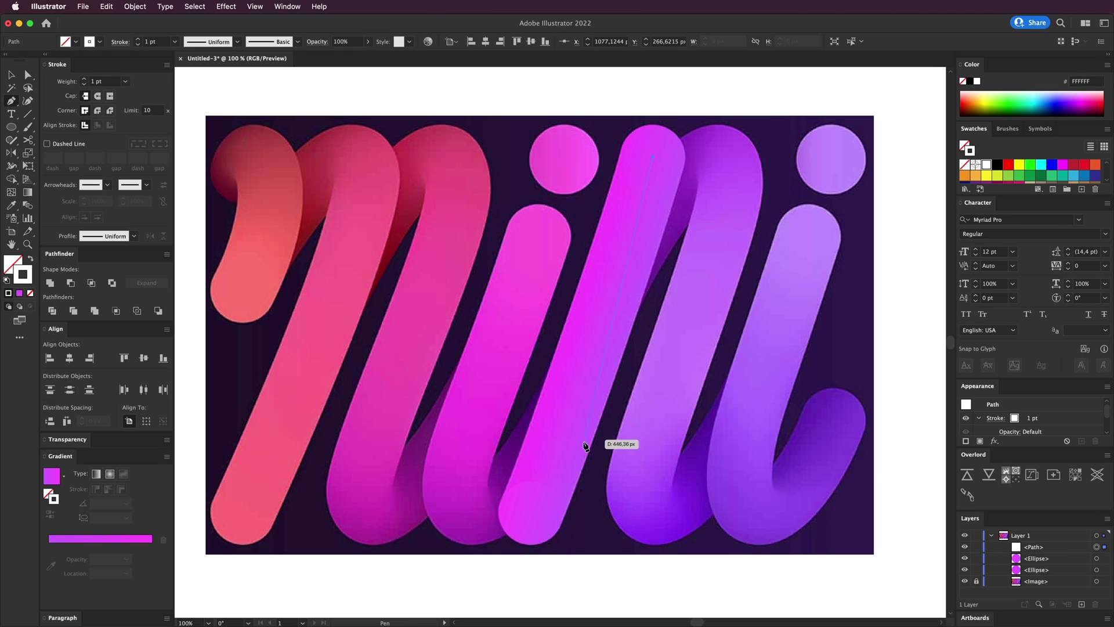
pyautogui.click(532, 512)
pyautogui.moveTo(512, 537); pyautogui.dragTo(506, 557)
pyautogui.press('a')
pyautogui.moveTo(557, 468); pyautogui.dragTo(619, 287)
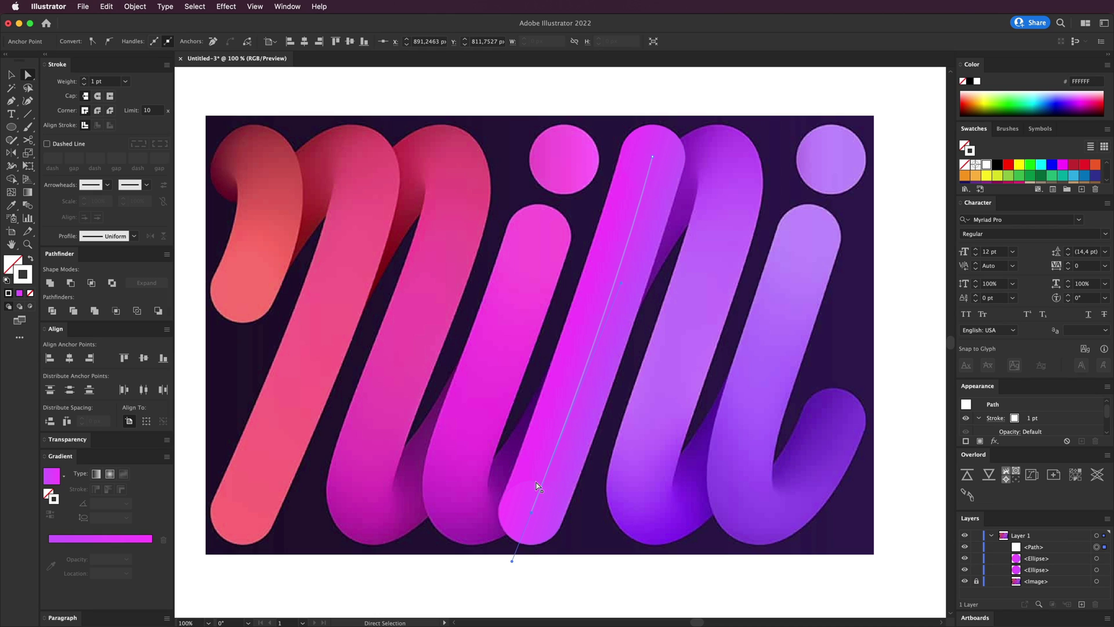
pyautogui.press('v')
pyautogui.click(646, 494)
# Move the white line and both gradient circles together to the right of the magenta-to-violet bar.
pyautogui.click(576, 386)
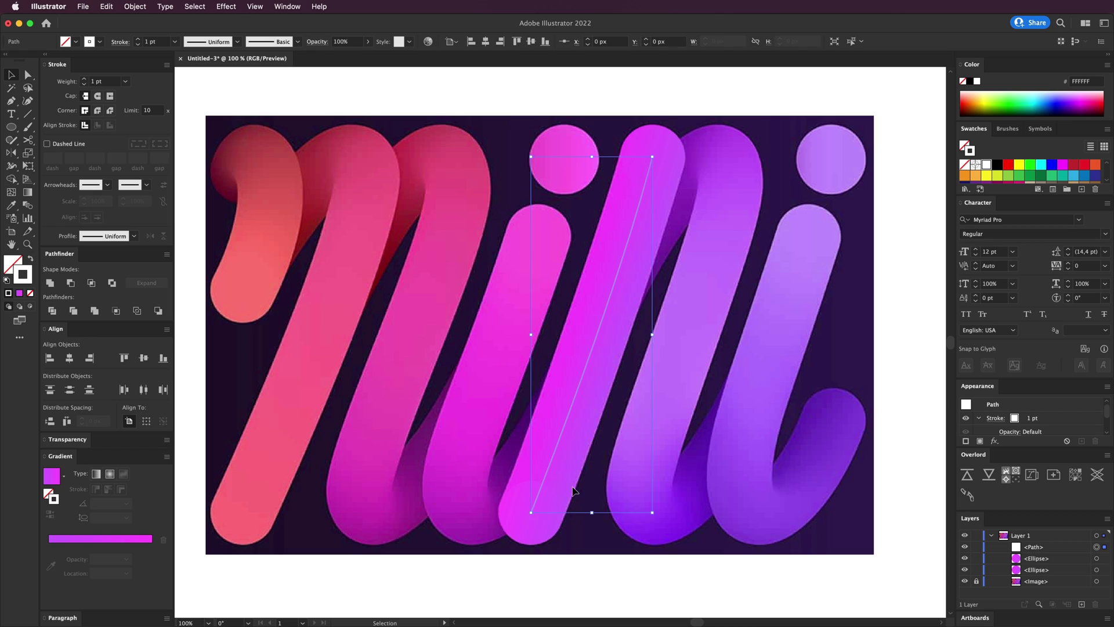
pyautogui.keyDown('shift'); pyautogui.click(557, 511); pyautogui.keyUp('shift')
pyautogui.keyDown('shift'); pyautogui.click(671, 186); pyautogui.keyUp('shift')
pyautogui.moveTo(671, 187); pyautogui.dragTo(579, 194)
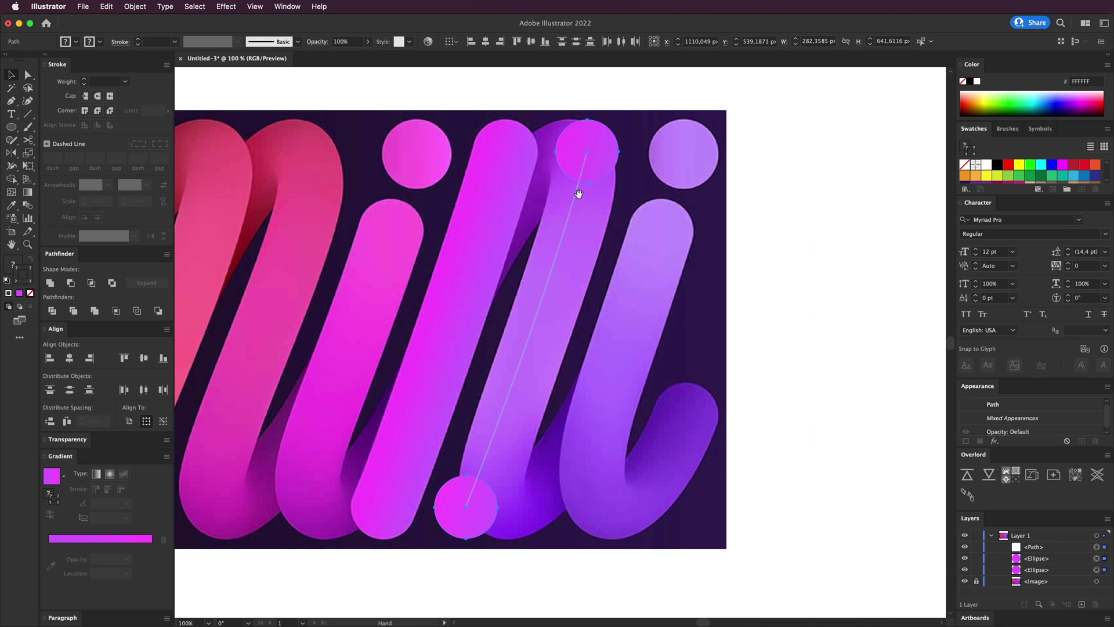
pyautogui.click(637, 198)
pyautogui.moveTo(622, 341); pyautogui.dragTo(672, 351)
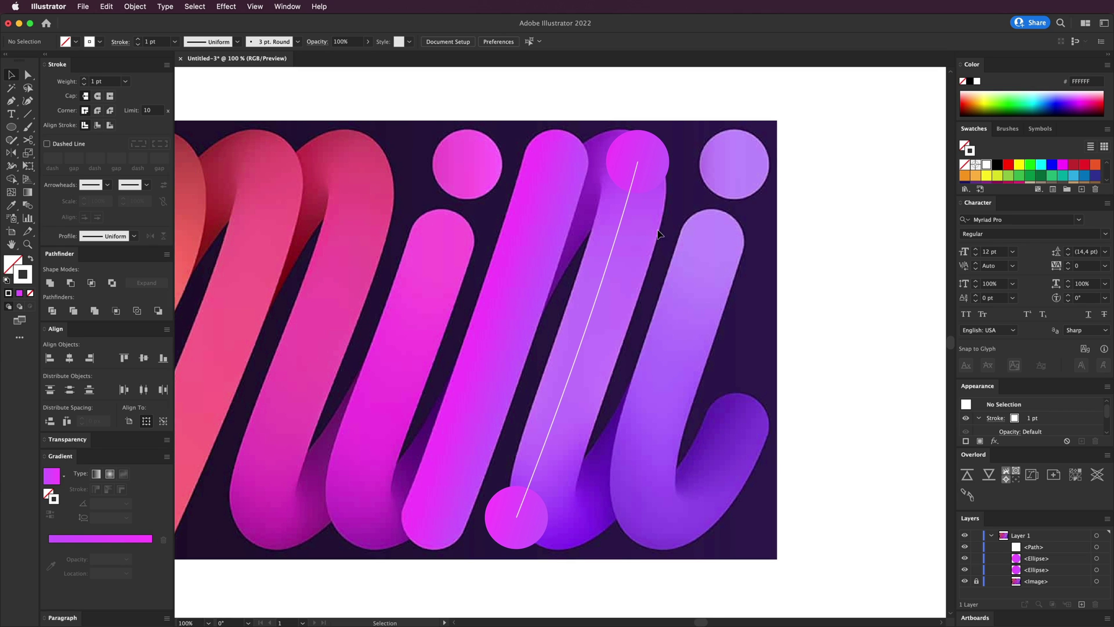
pyautogui.click(654, 184)
pyautogui.keyDown('shift'); pyautogui.click(528, 532); pyautogui.keyUp('shift')
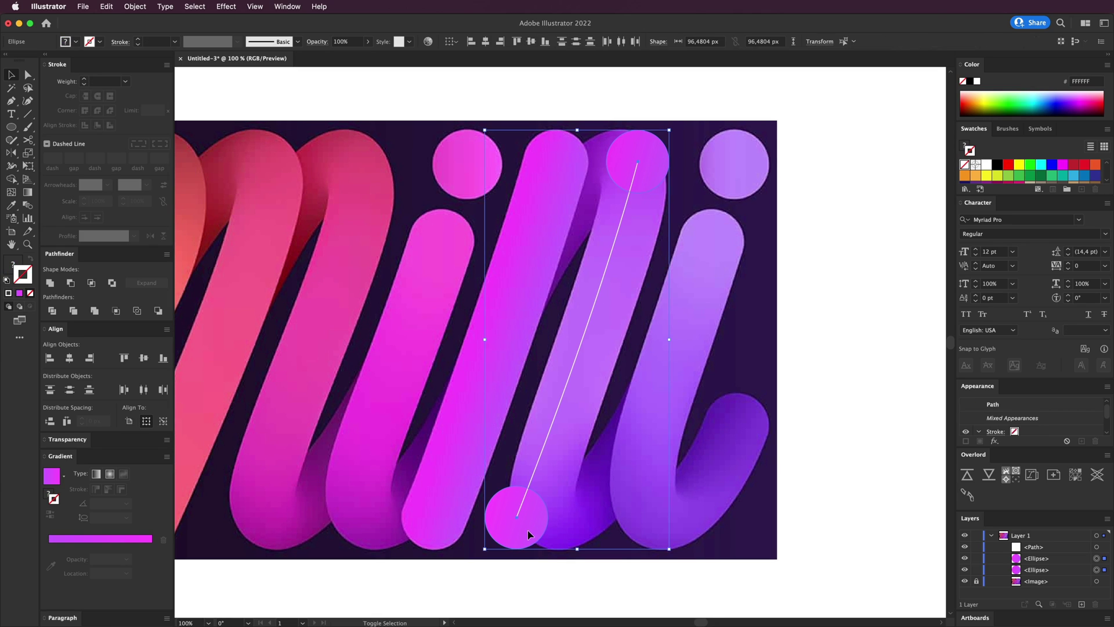
pyautogui.click(630, 335)
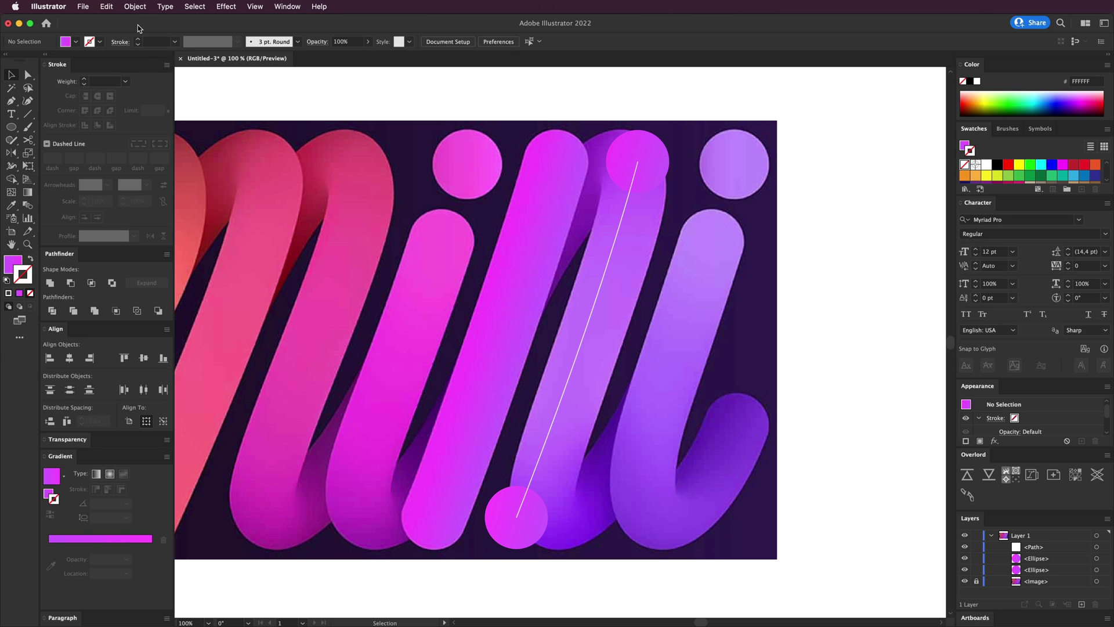
# Set the blend options to Specified Steps spacing with 1000 steps.
pyautogui.click(135, 7)
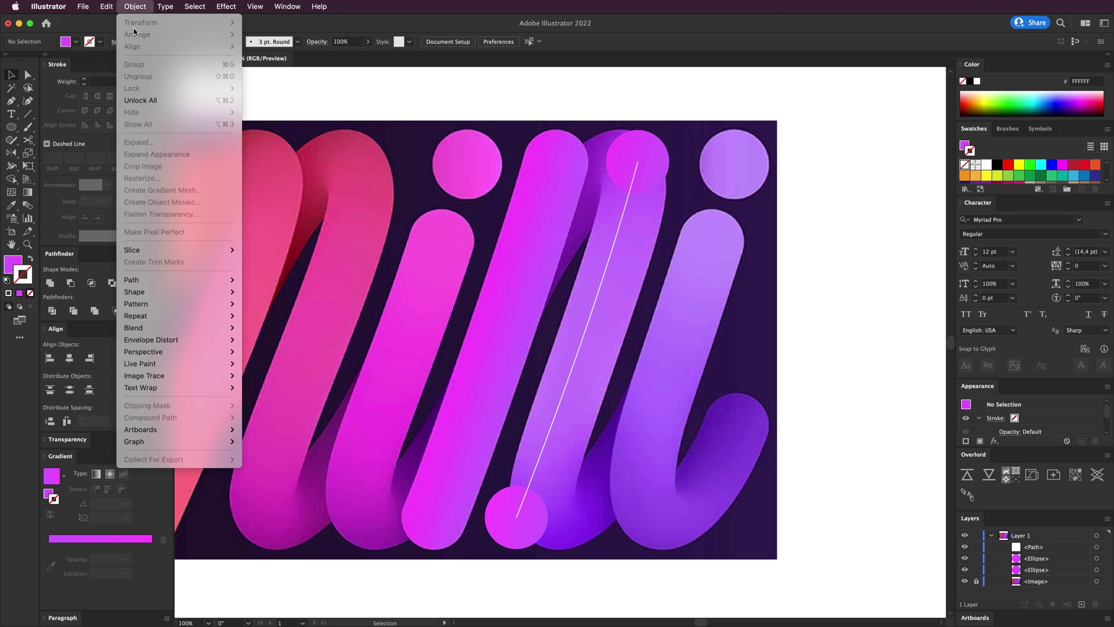
pyautogui.moveTo(175, 328)
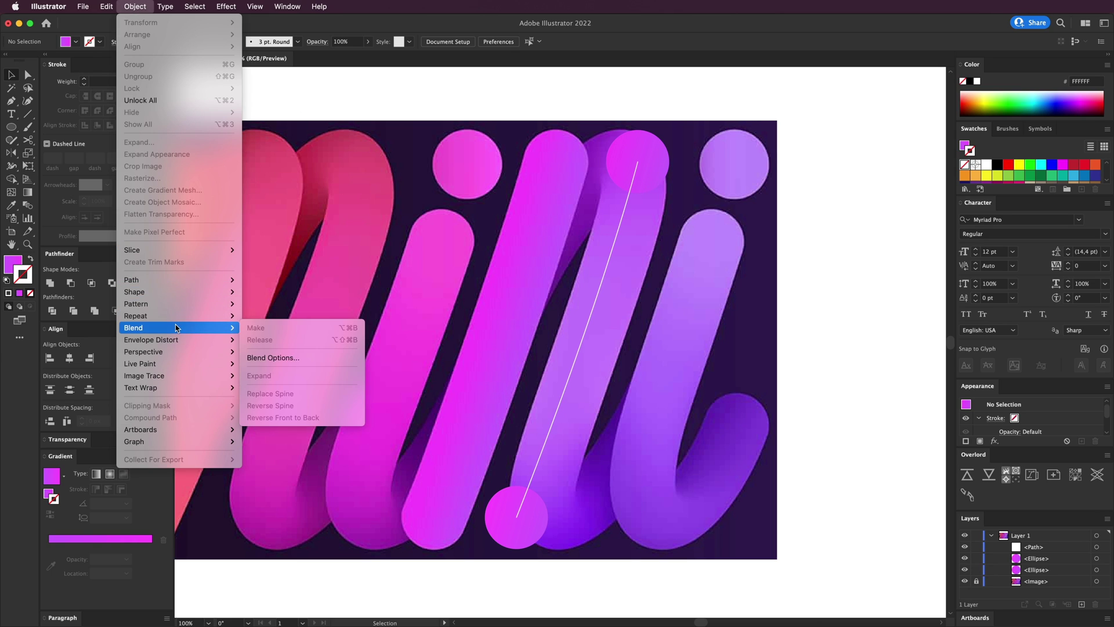
pyautogui.click(299, 359)
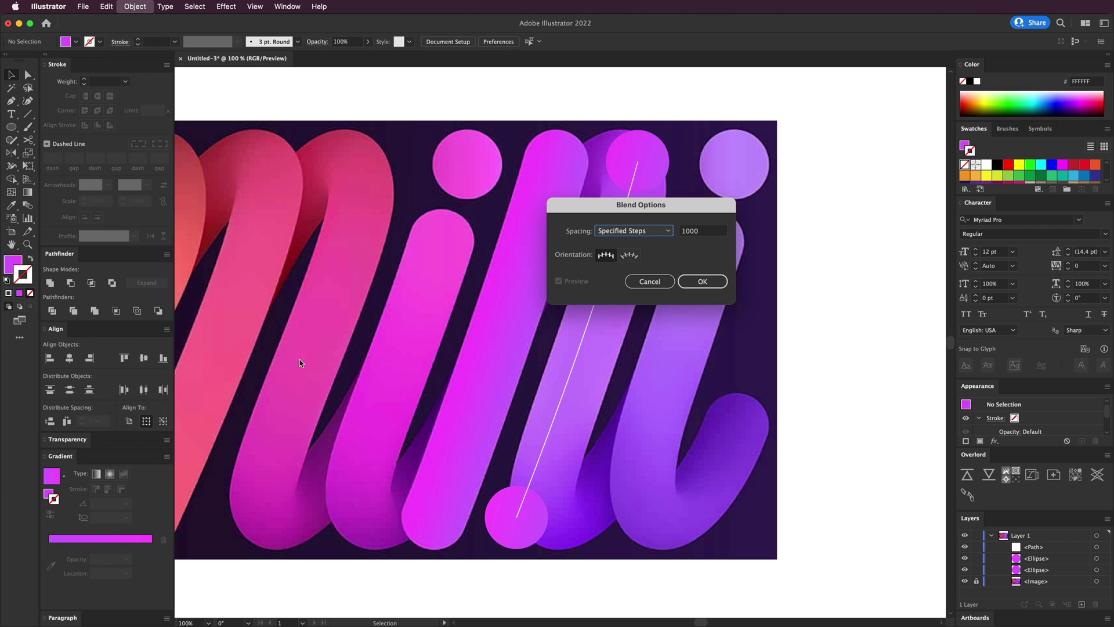
pyautogui.click(627, 232)
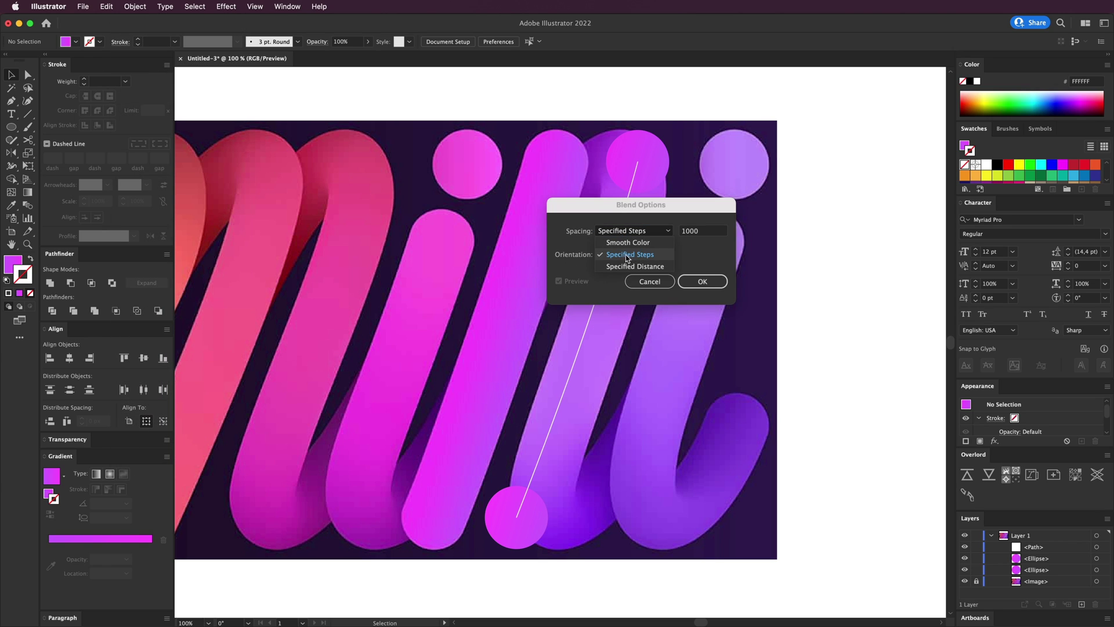
pyautogui.click(643, 257)
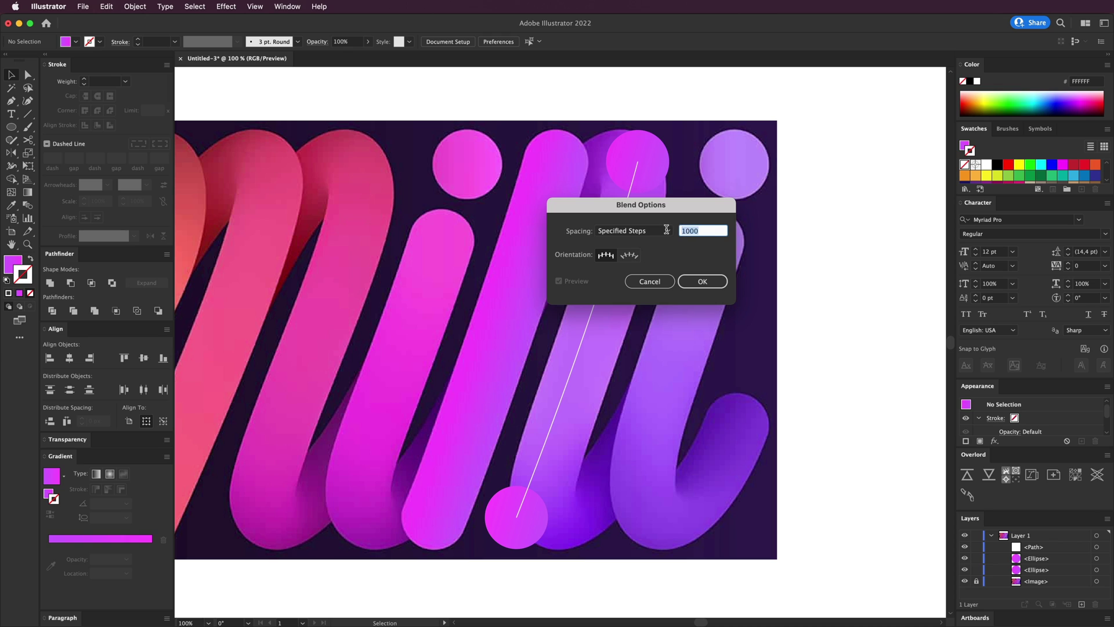
pyautogui.click(701, 282)
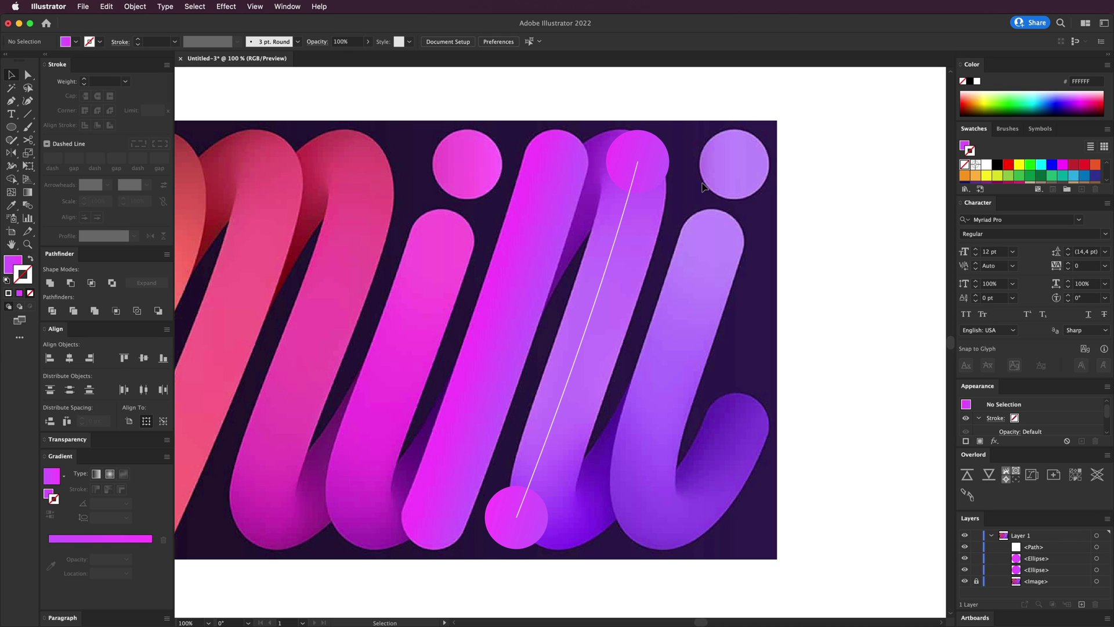
# Make a blend between the upper and lower gradient circles at the ends of the white line.
pyautogui.click(661, 168)
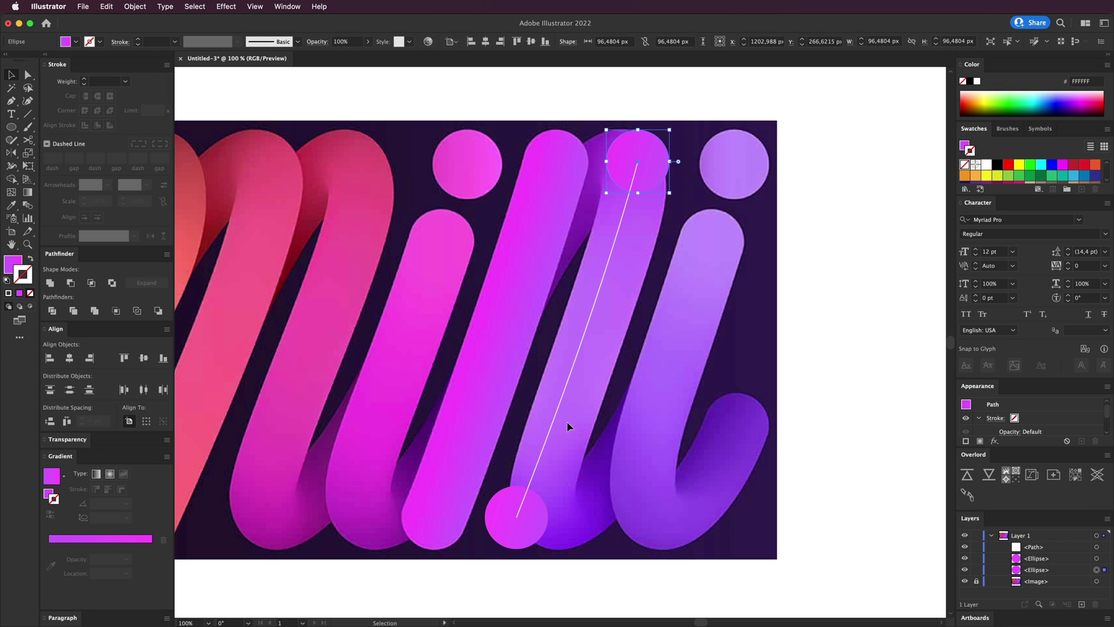
pyautogui.keyDown('shift'); pyautogui.click(543, 506); pyautogui.keyUp('shift')
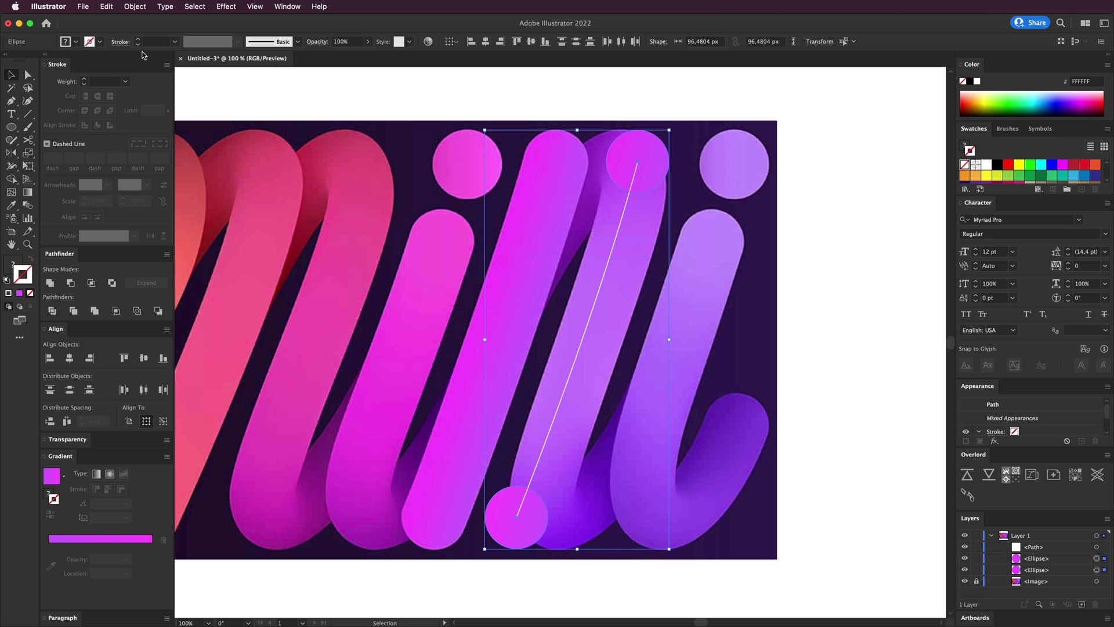
pyautogui.click(135, 6)
pyautogui.moveTo(215, 328)
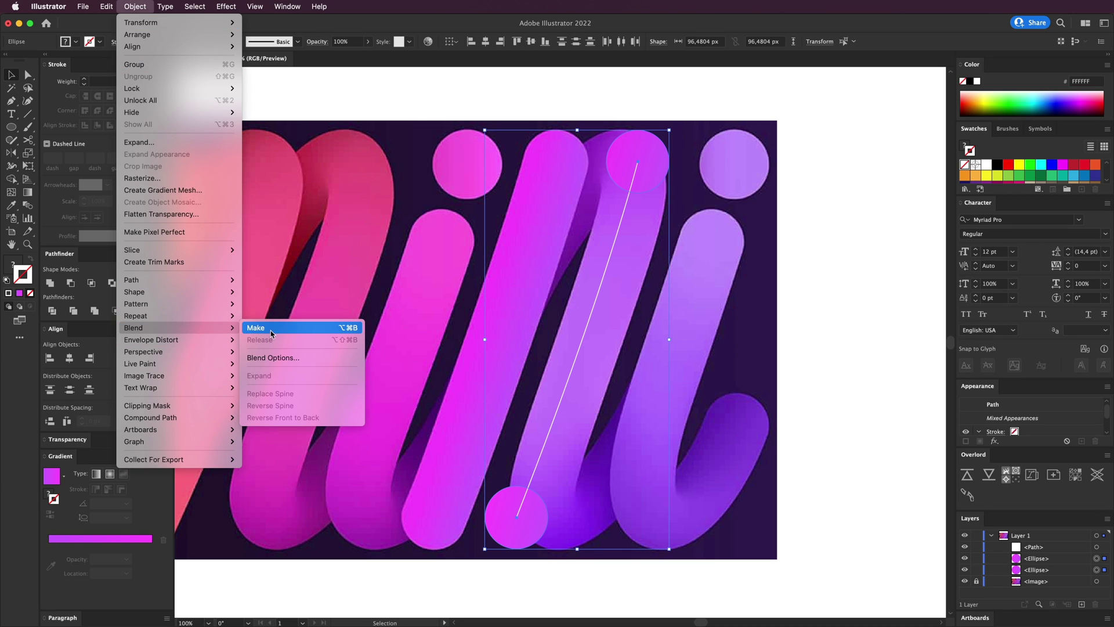
pyautogui.click(278, 328)
pyautogui.click(656, 316)
pyautogui.moveTo(614, 316); pyautogui.dragTo(850, 321)
pyautogui.click(915, 359)
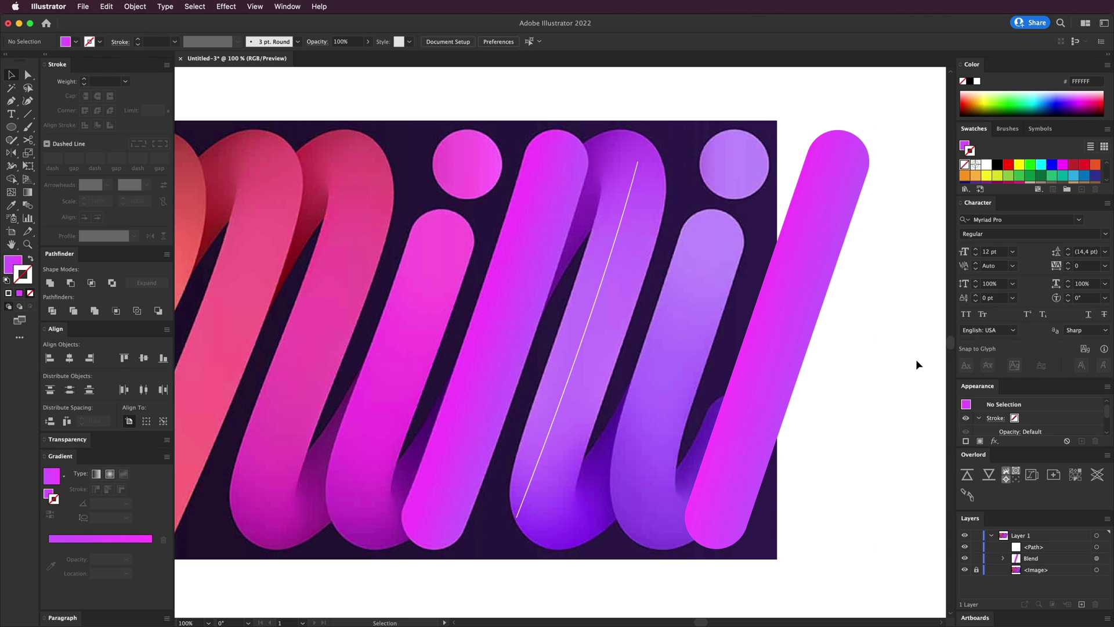
pyautogui.press('super+z')
pyautogui.click(760, 351)
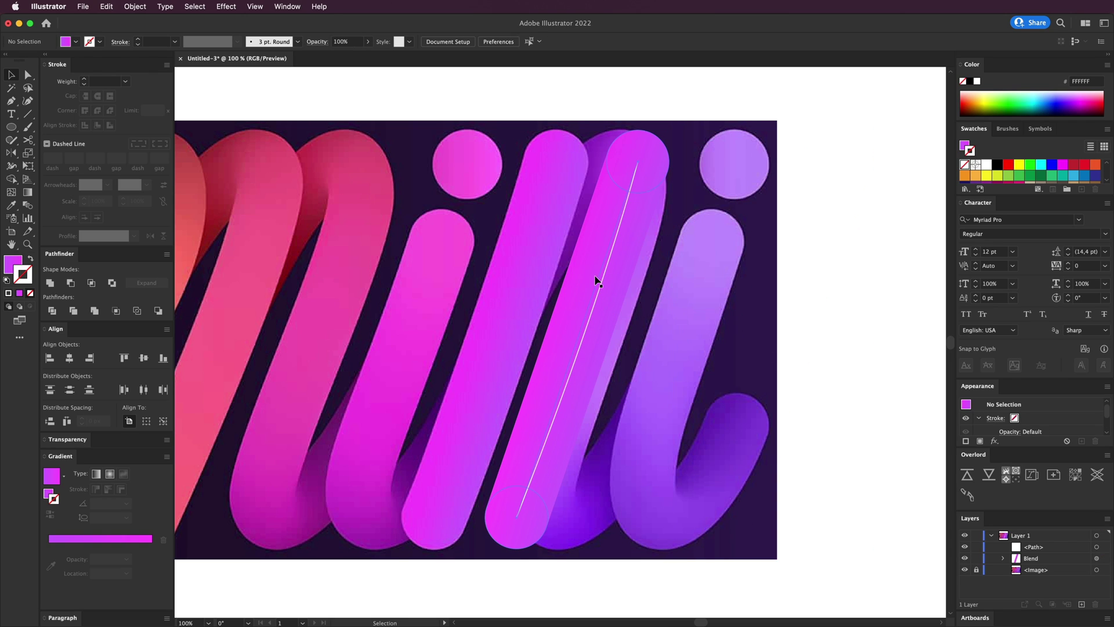
# Replace the blend's spine with the straight white line drawn between the two circle centers.
pyautogui.click(596, 280)
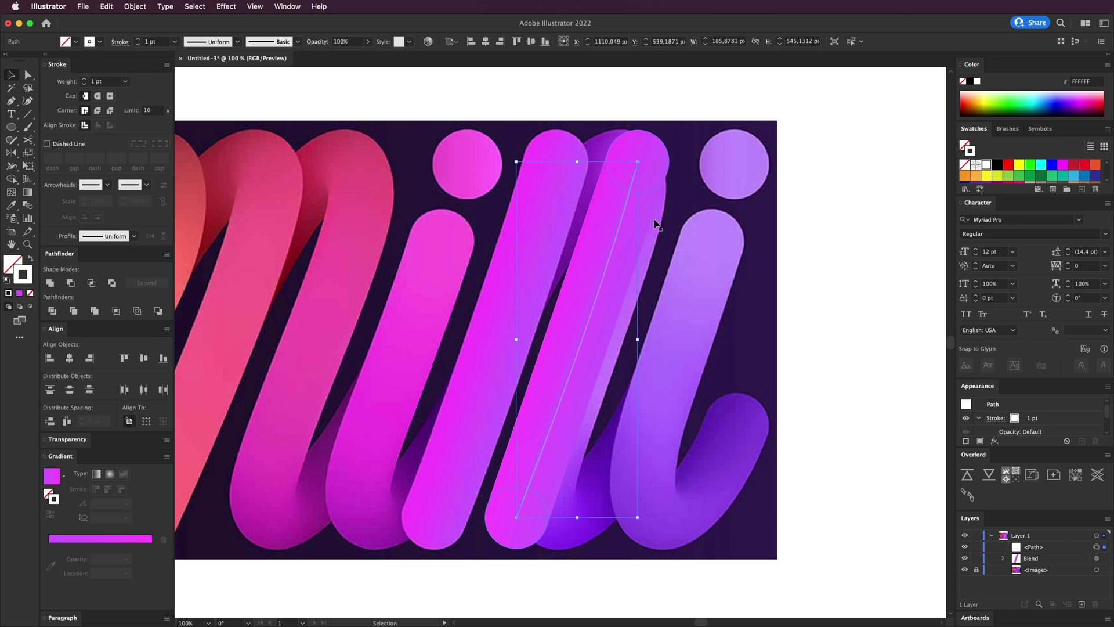
pyautogui.click(601, 319)
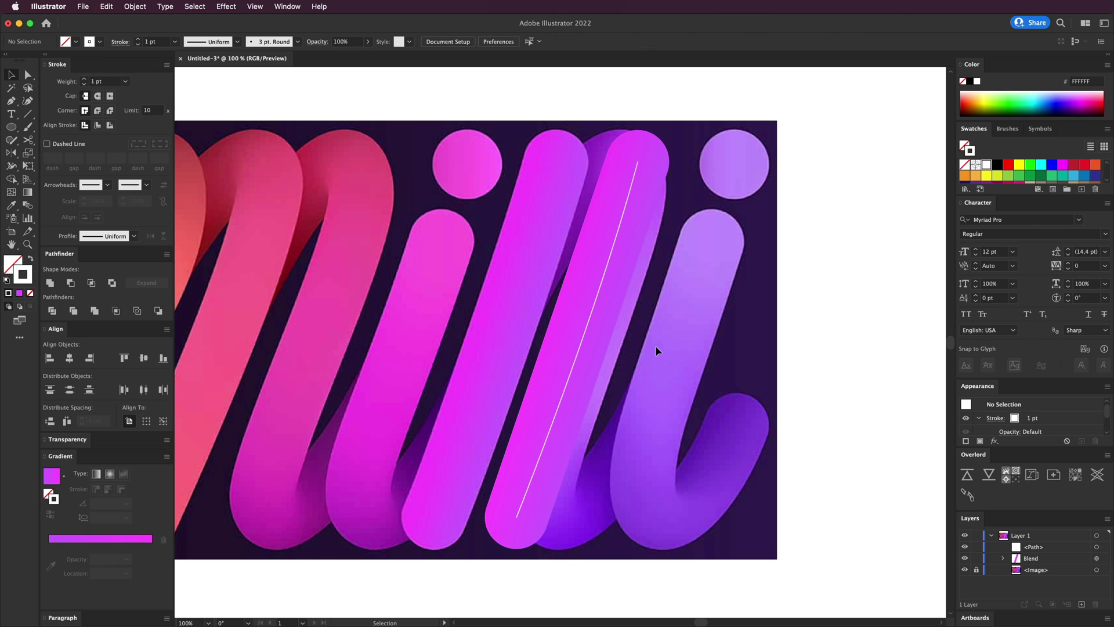
pyautogui.moveTo(657, 347); pyautogui.dragTo(580, 292)
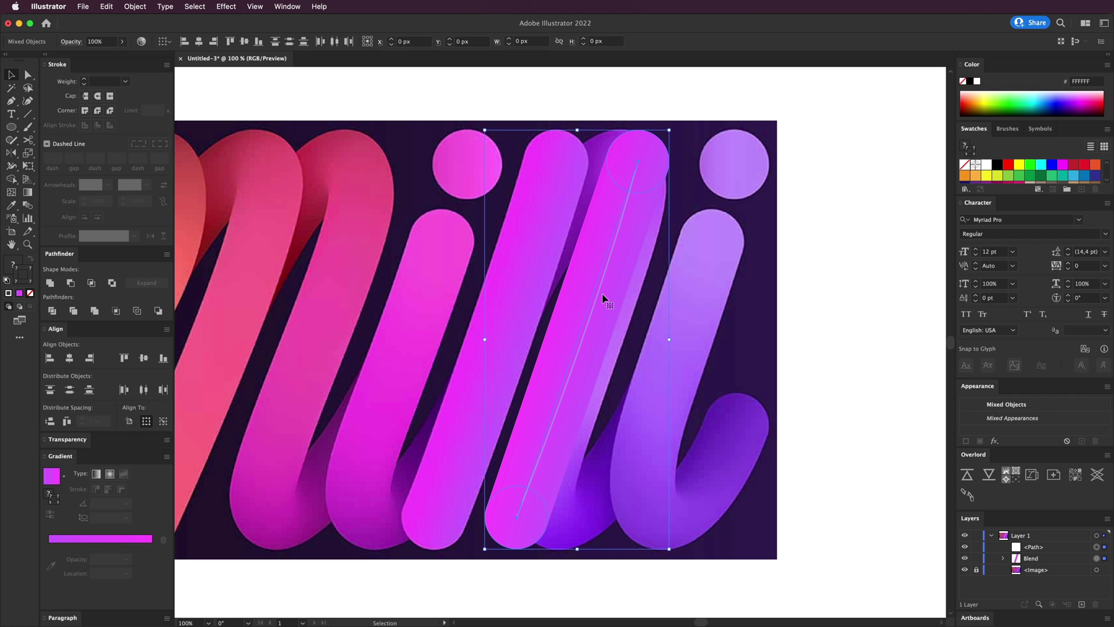
pyautogui.click(135, 7)
pyautogui.moveTo(165, 329)
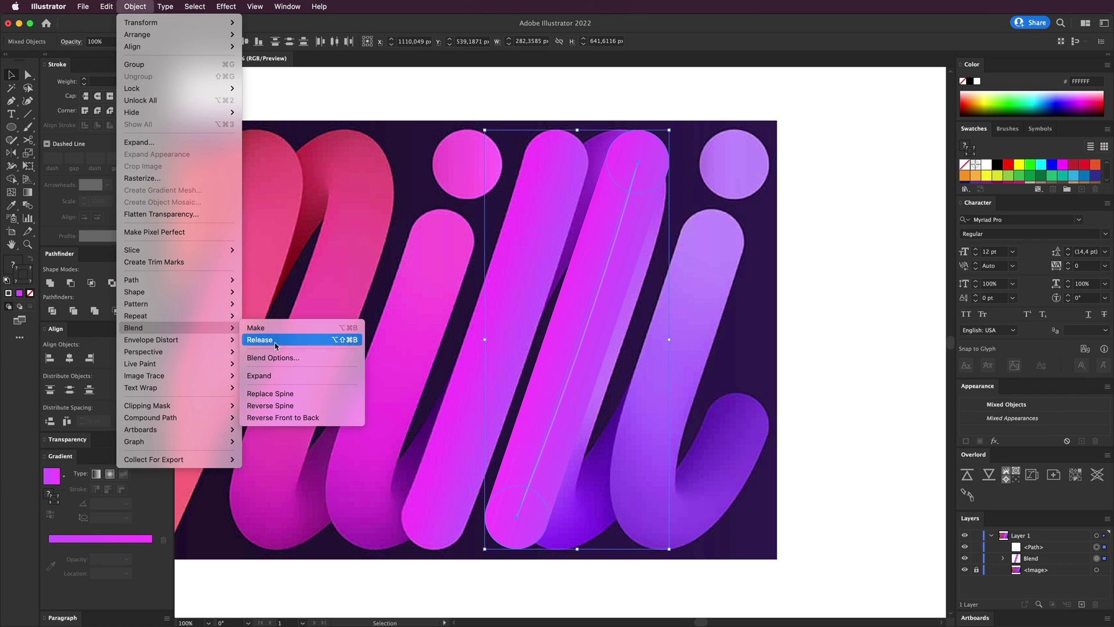
pyautogui.click(293, 395)
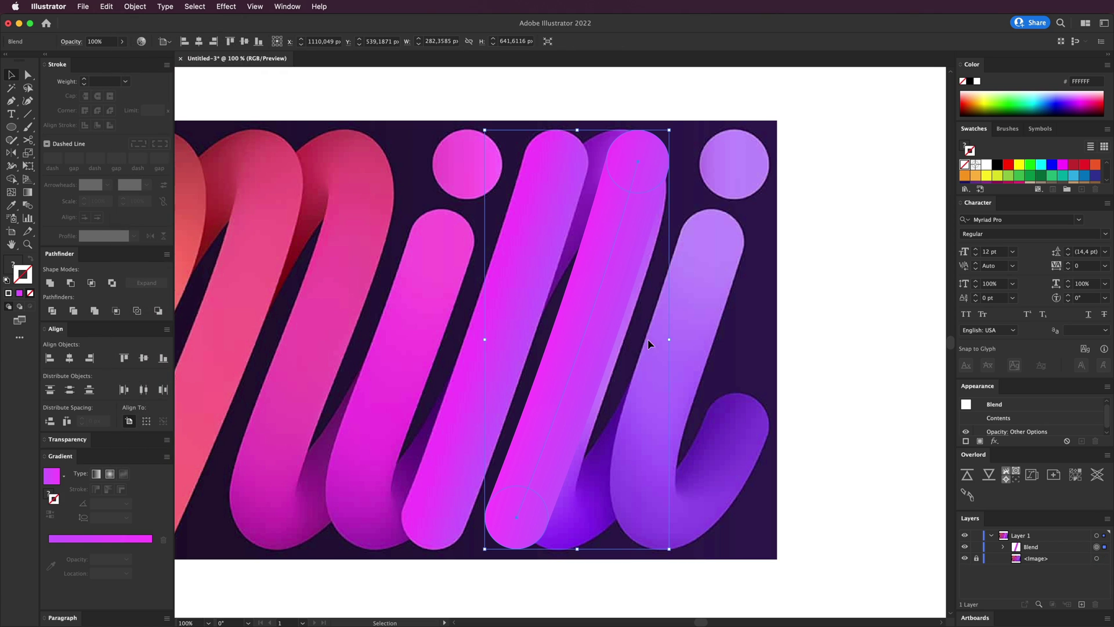
pyautogui.click(641, 418)
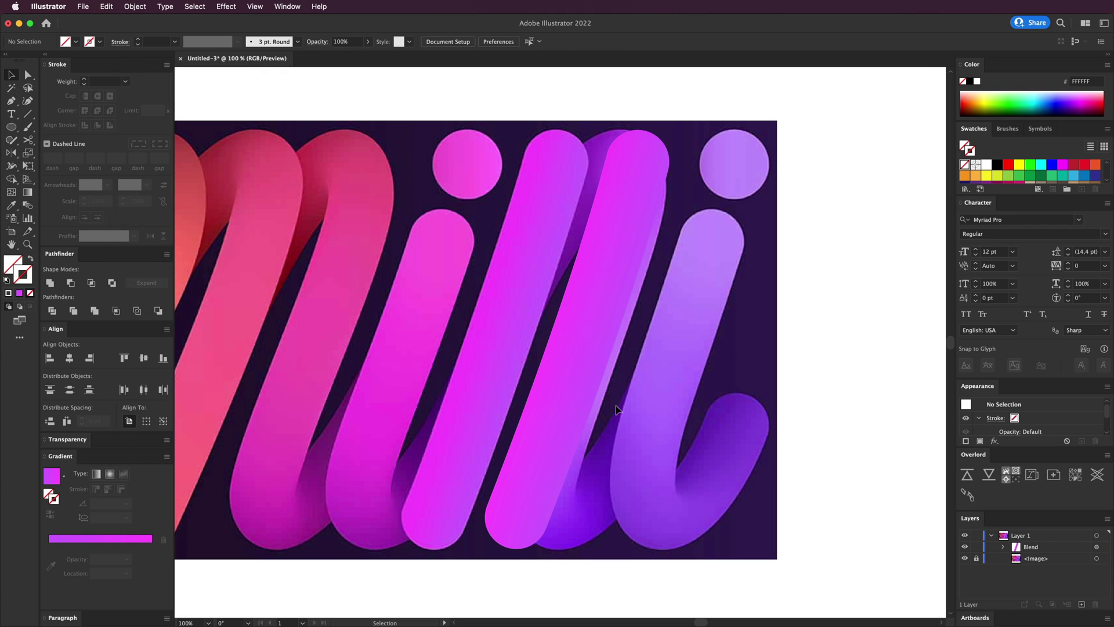
# Move the whole blended bar left onto the reference's magenta-to-violet bar.
pyautogui.click(646, 164)
pyautogui.press('a')
pyautogui.click(731, 211)
pyautogui.click(641, 157)
pyautogui.press('v')
pyautogui.moveTo(652, 176); pyautogui.dragTo(581, 176)
pyautogui.click(699, 225)
pyautogui.press('super+minus')
pyautogui.press('super+minus')
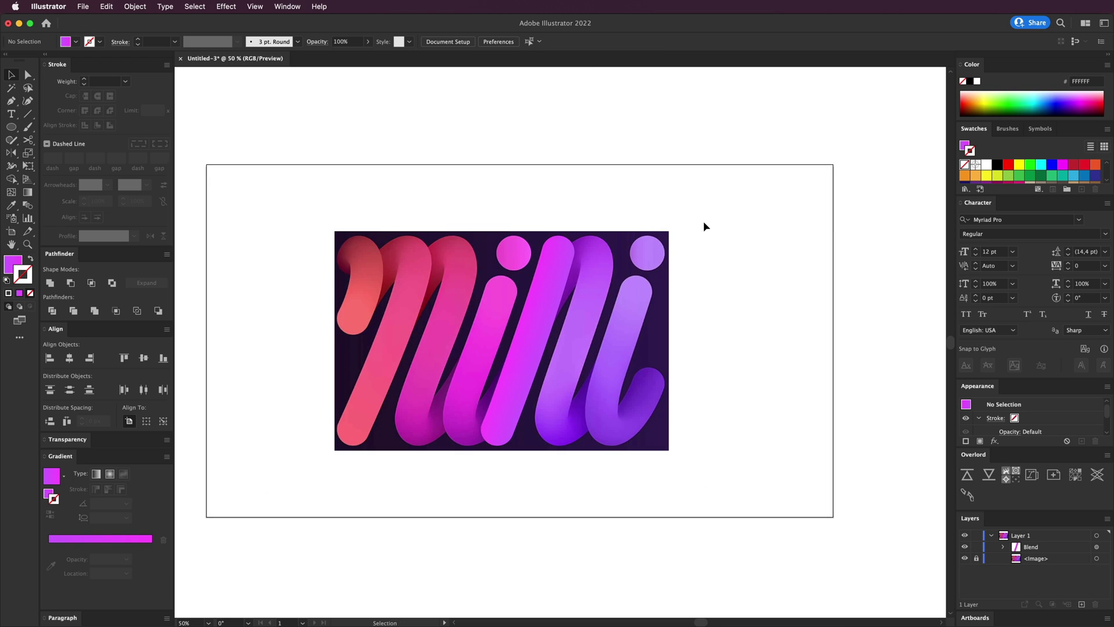
pyautogui.moveTo(566, 253); pyautogui.dragTo(798, 258)
pyautogui.press('super+z')
pyautogui.click(807, 261)
pyautogui.scroll(-2, 626, 194)
pyautogui.hscroll(-1, 626, 194)
pyautogui.click(581, 224)
pyautogui.click(594, 176)
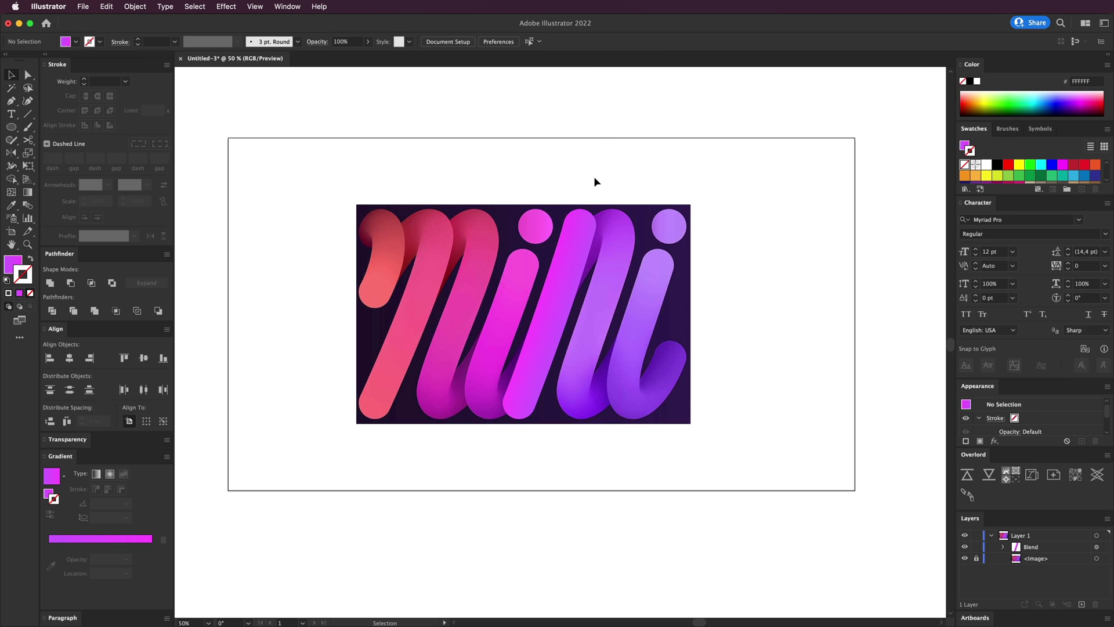
# Move the blended bar to the right, over the neighboring violet stroke of the reference.
pyautogui.press('super+plus')
pyautogui.moveTo(468, 107); pyautogui.dragTo(533, 146)
pyautogui.scroll(-2, 531, 147)
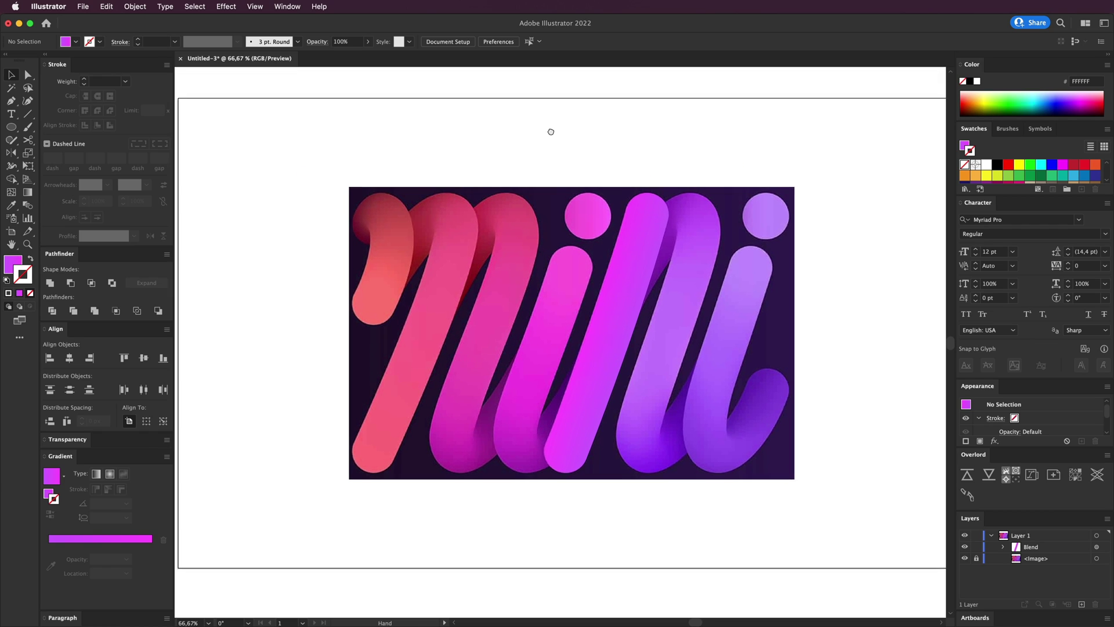
pyautogui.moveTo(649, 200); pyautogui.dragTo(724, 204)
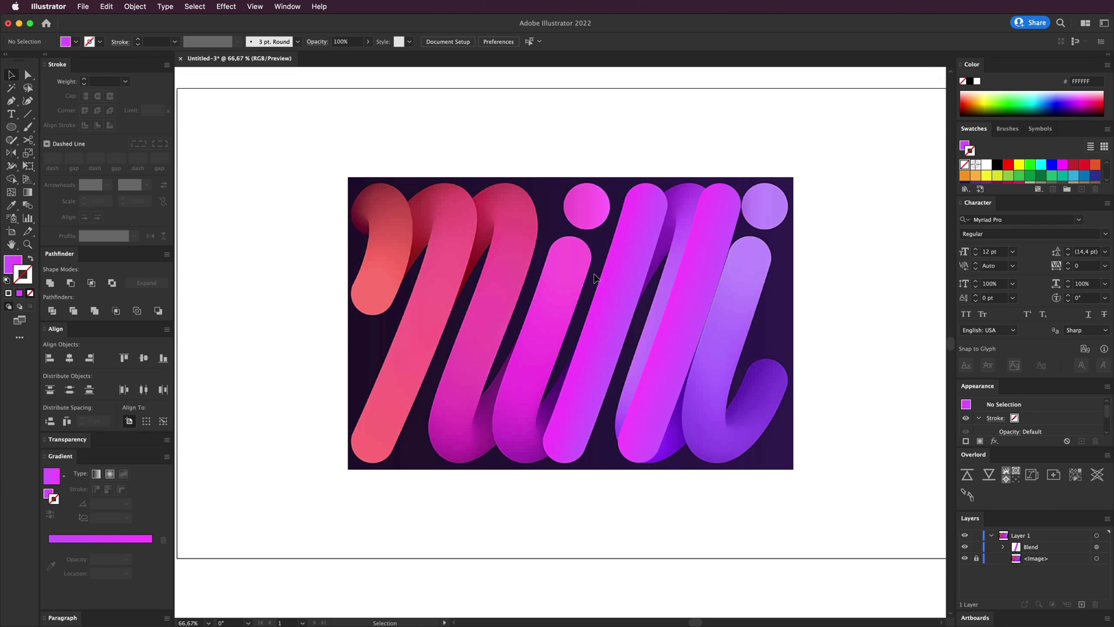
# Copy the blend's upper circle on its own and paste it as a separate ellipse.
pyautogui.moveTo(573, 315); pyautogui.dragTo(554, 317)
pyautogui.press('super+plus')
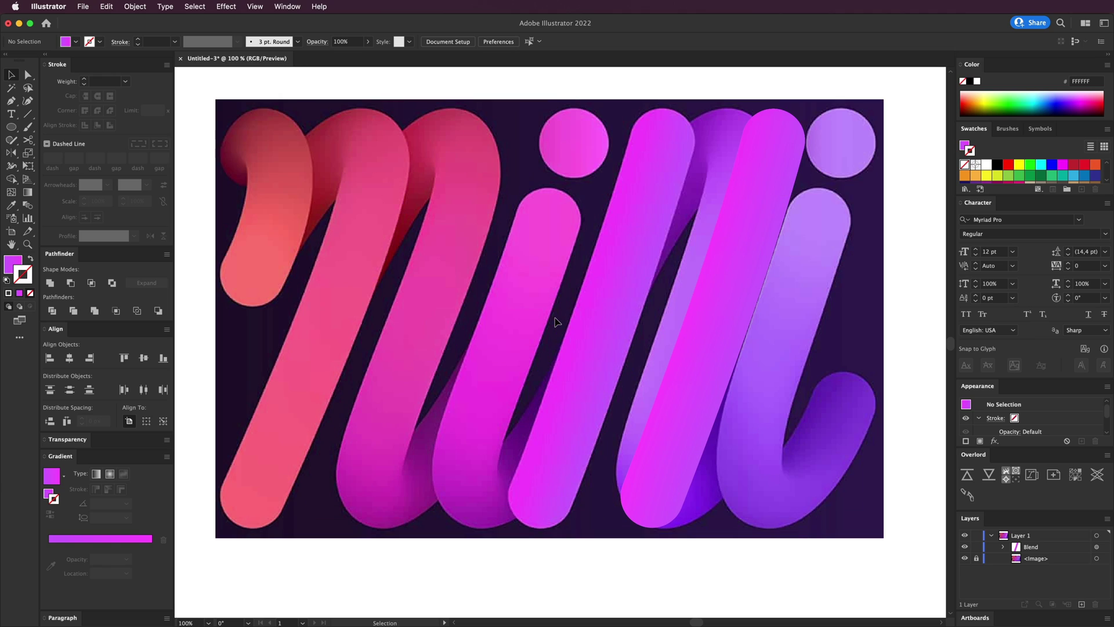
pyautogui.press('a')
pyautogui.click(773, 125)
pyautogui.press('v')
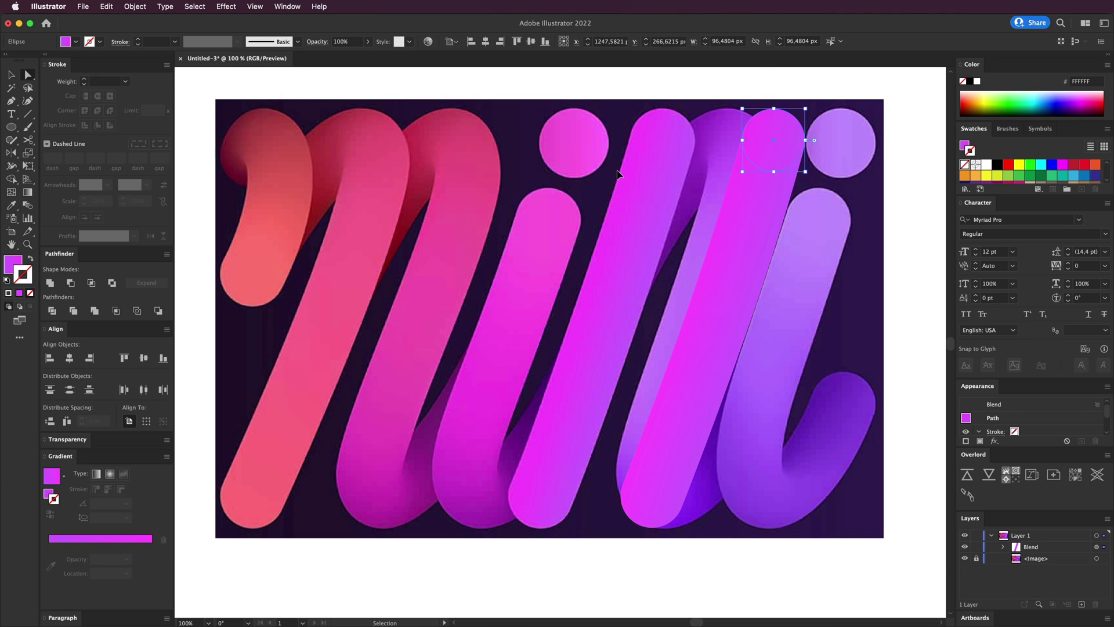
pyautogui.press('cmd+x')
pyautogui.press('cmd+v')
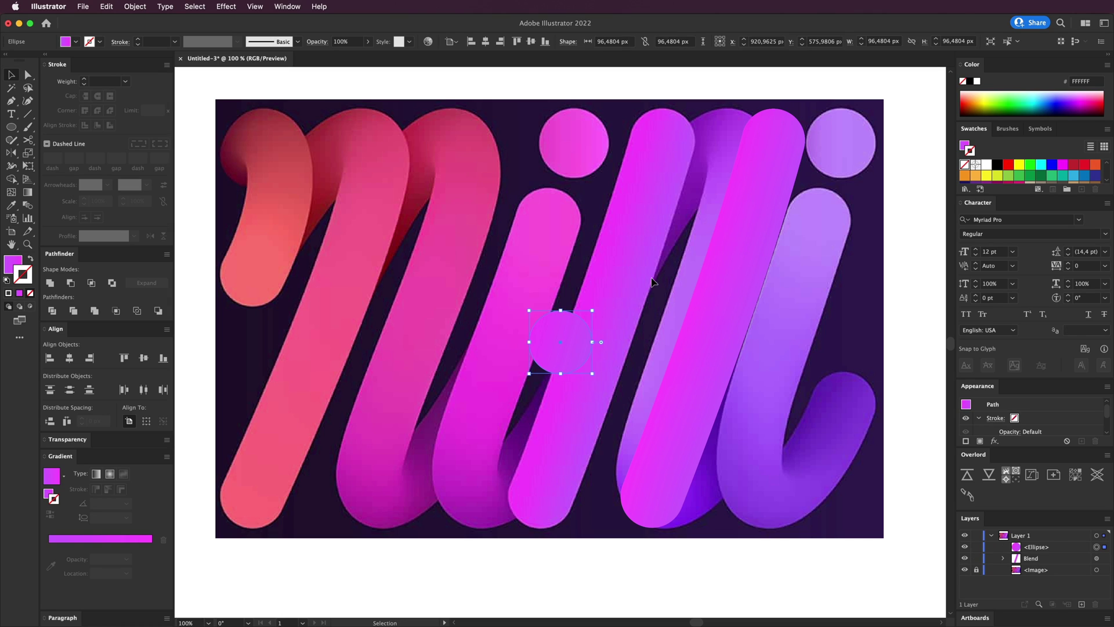
# Fill the pasted circle white and place four copies along the magenta i: top, middle, bottom curve, and where its tail meets the next bar.
pyautogui.press('cmd+=')
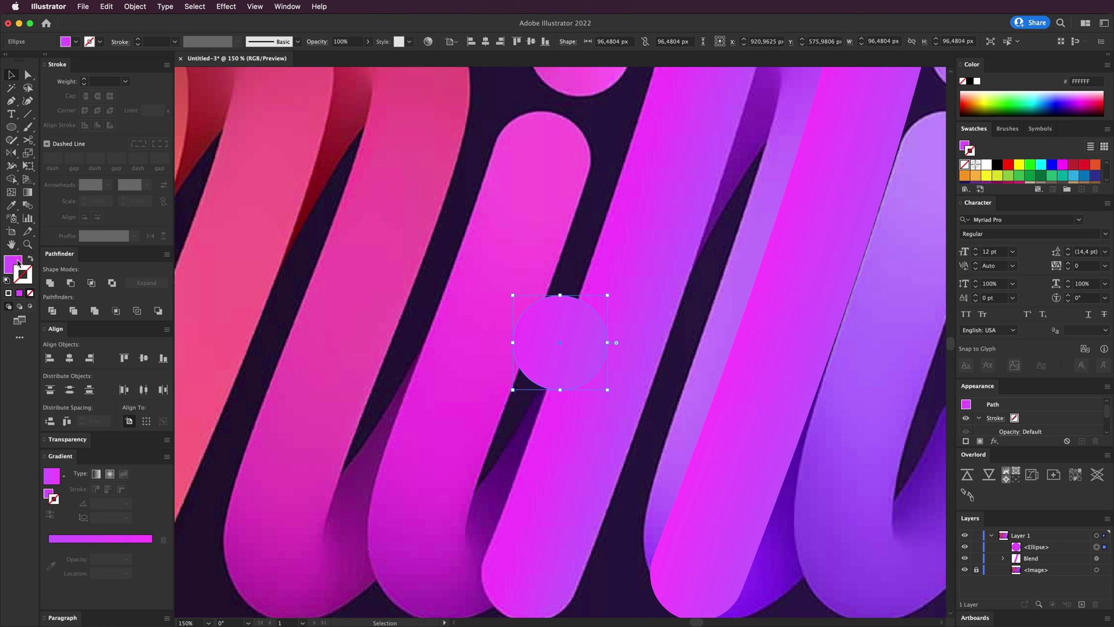
pyautogui.click(18, 262)
pyautogui.click(988, 165)
pyautogui.scroll(2, 552, 253)
pyautogui.click(551, 254)
pyautogui.moveTo(578, 370); pyautogui.dragTo(621, 347)
pyautogui.scroll(-3, 703, 217)
pyautogui.hscroll(-2, 703, 217)
pyautogui.press('super+minus')
pyautogui.scroll(-1, 704, 217)
pyautogui.press('alt')
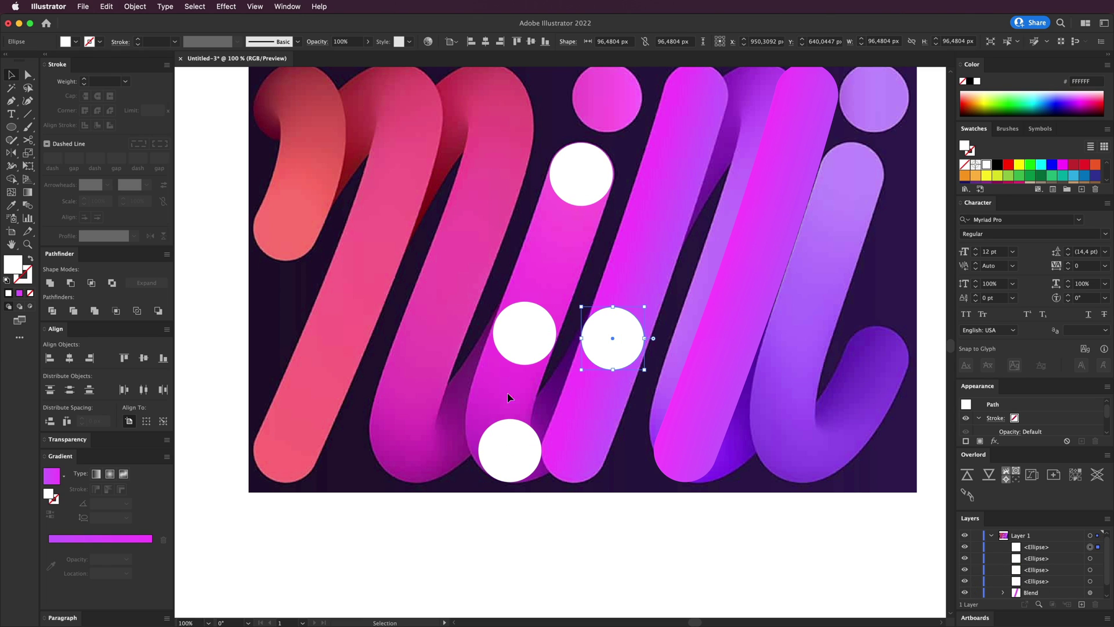
# Swap fill and stroke on all four white circles so they have no fill and a white outline.
pyautogui.moveTo(509, 263); pyautogui.dragTo(642, 482)
pyautogui.click(31, 258)
pyautogui.click(473, 249)
pyautogui.moveTo(482, 246); pyautogui.dragTo(445, 265)
# Draw an open white path through the four circle centers, from the top of the magenta i around its bottom curve to the tail circle.
pyautogui.click(11, 102)
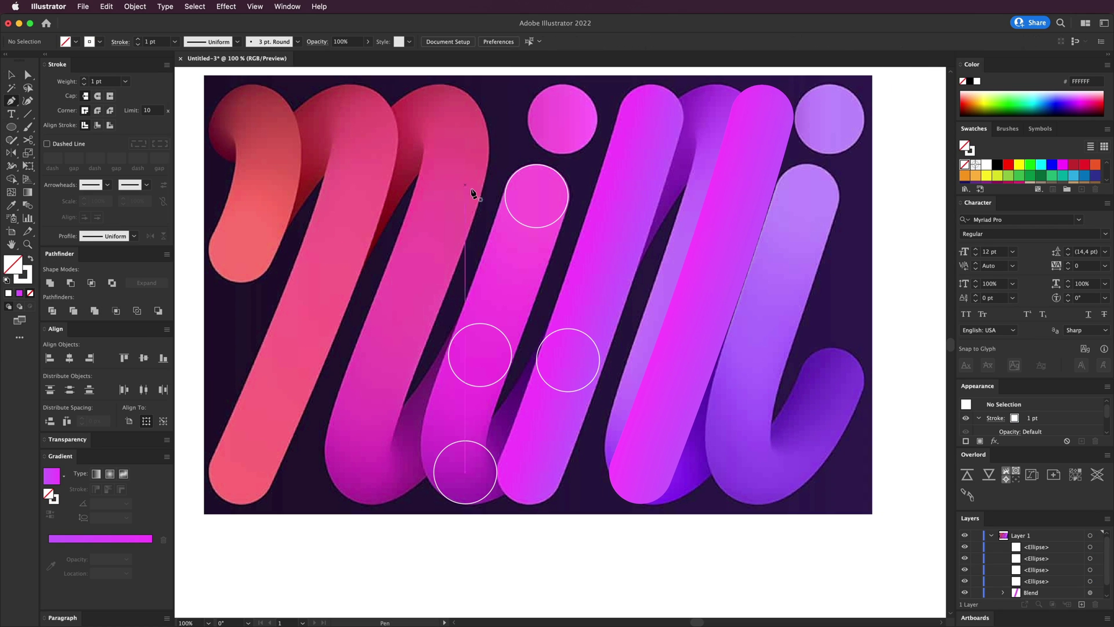
pyautogui.click(537, 196)
pyautogui.scroll(-3, 536, 197)
pyautogui.click(477, 276)
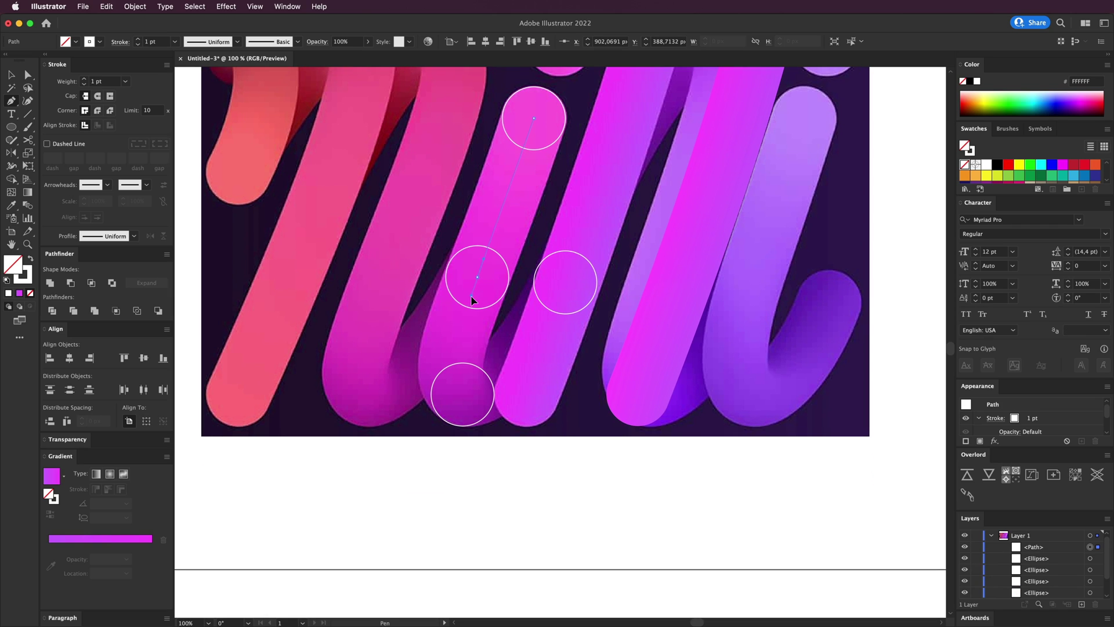
pyautogui.moveTo(462, 394); pyautogui.dragTo(486, 409)
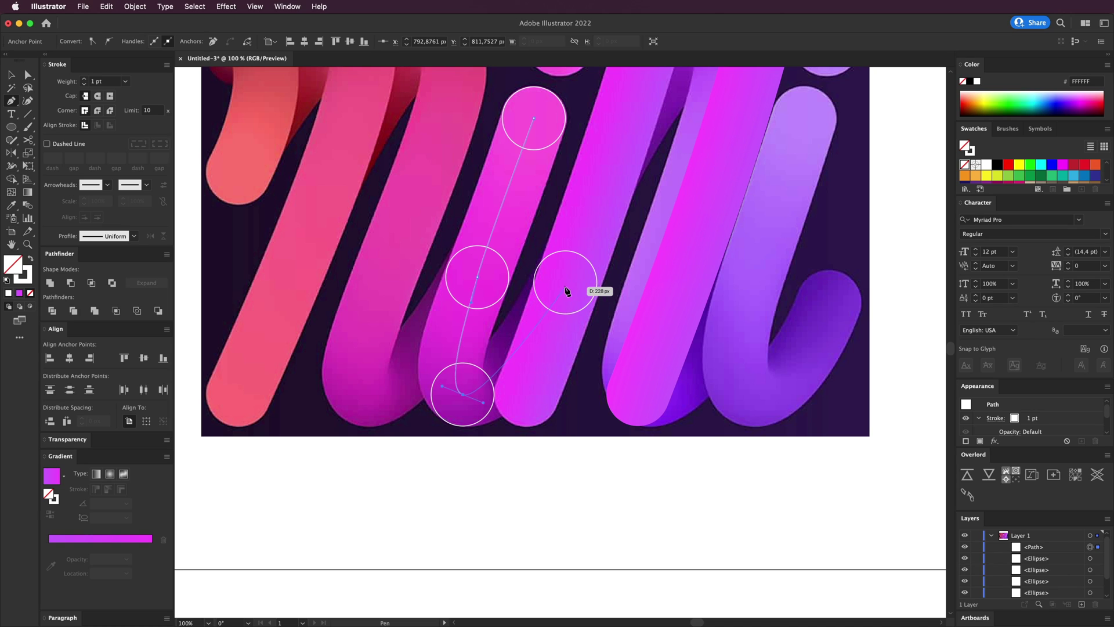
pyautogui.moveTo(565, 282); pyautogui.dragTo(604, 206)
pyautogui.press('v')
pyautogui.click(635, 323)
# Fill the top and middle circles with the pinks sampled from the reference stroke beneath each one.
pyautogui.moveTo(631, 319); pyautogui.dragTo(622, 325)
pyautogui.click(577, 380)
pyautogui.moveTo(548, 391); pyautogui.dragTo(541, 418)
pyautogui.click(531, 181)
pyautogui.moveTo(539, 183); pyautogui.dragTo(540, 235)
pyautogui.click(524, 329)
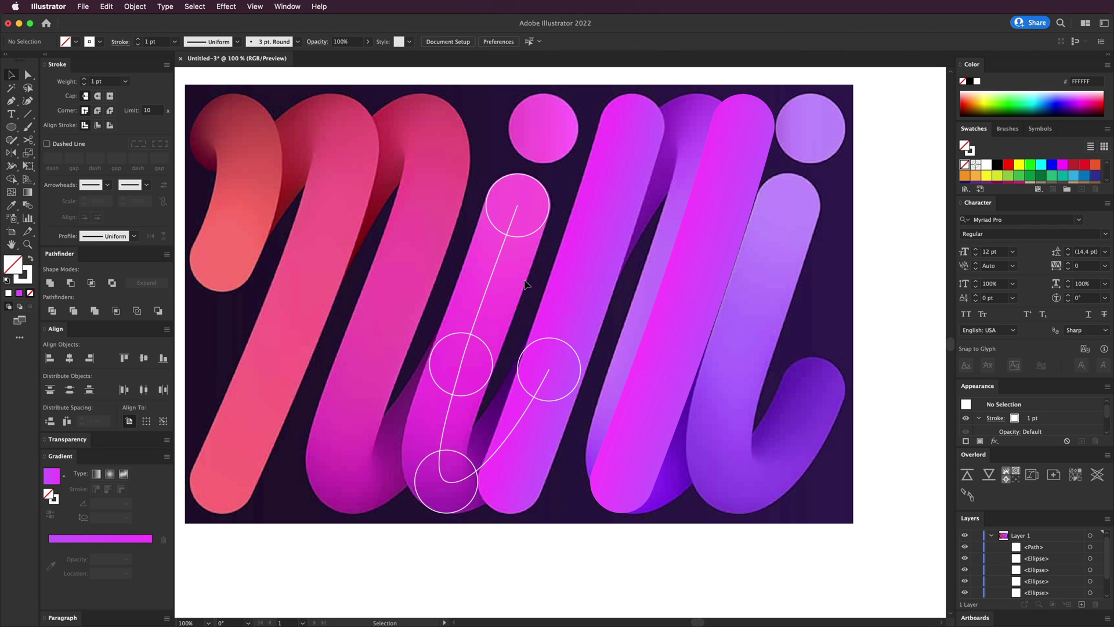
pyautogui.click(536, 230)
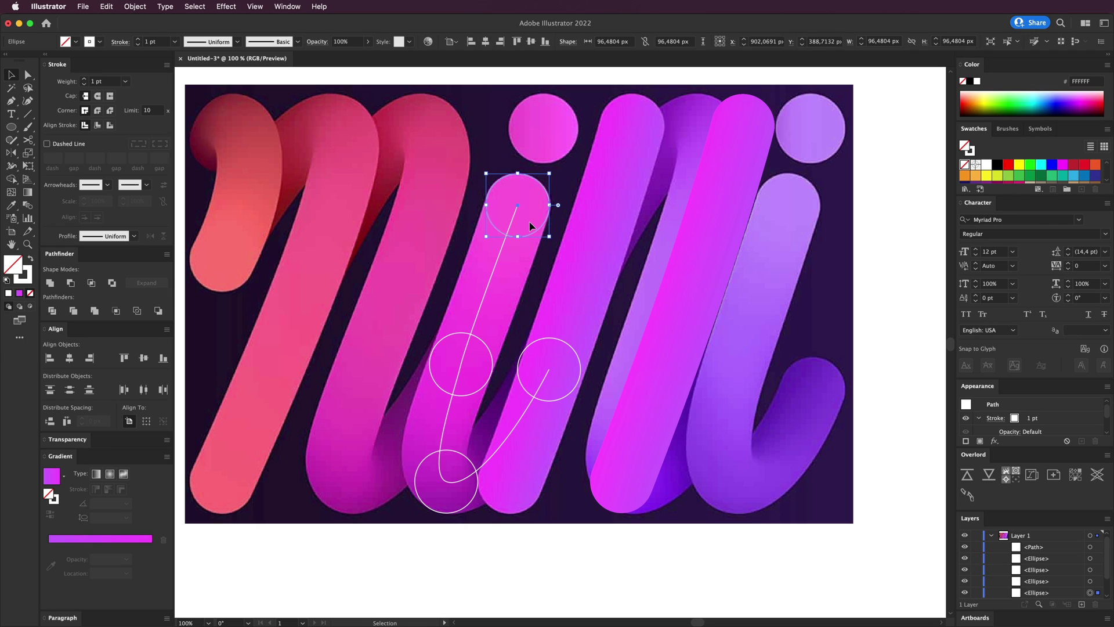
pyautogui.click(12, 205)
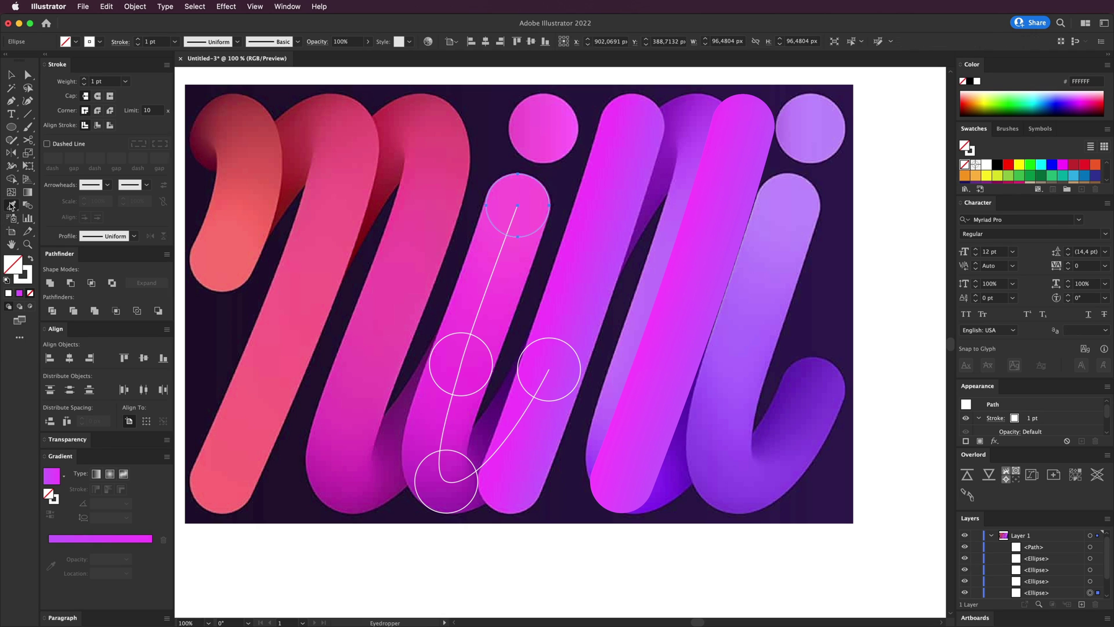
pyautogui.click(500, 235)
pyautogui.press('v')
pyautogui.click(485, 347)
pyautogui.press('i')
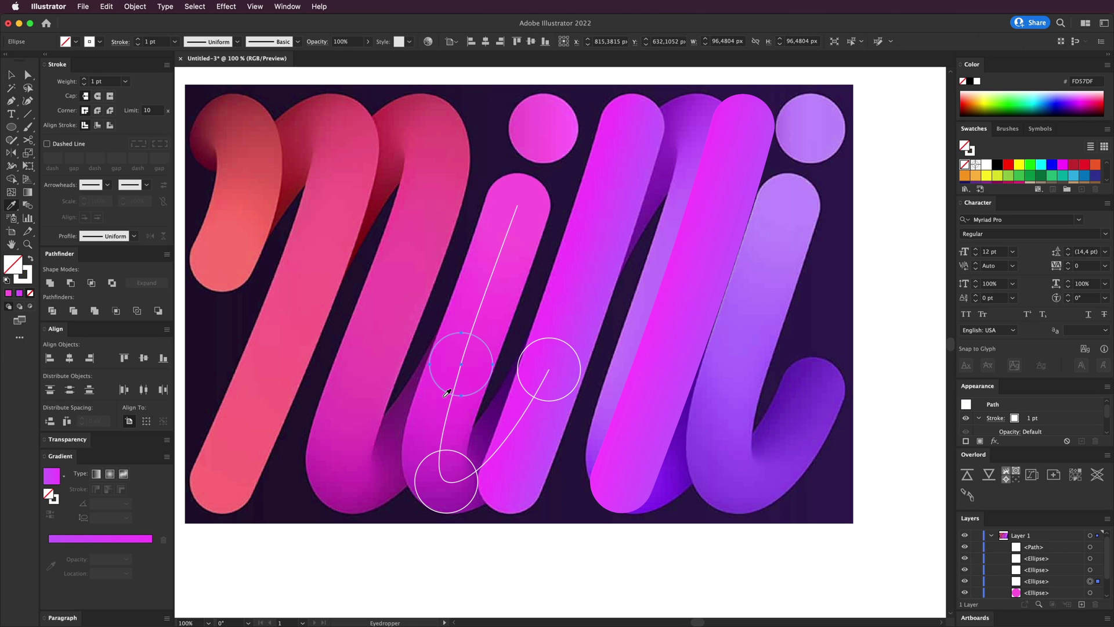
pyautogui.click(447, 393)
# Fill the bottom curve's circle with the dark purple sampled from the reference beneath it.
pyautogui.press('v')
pyautogui.click(465, 450)
pyautogui.press('i')
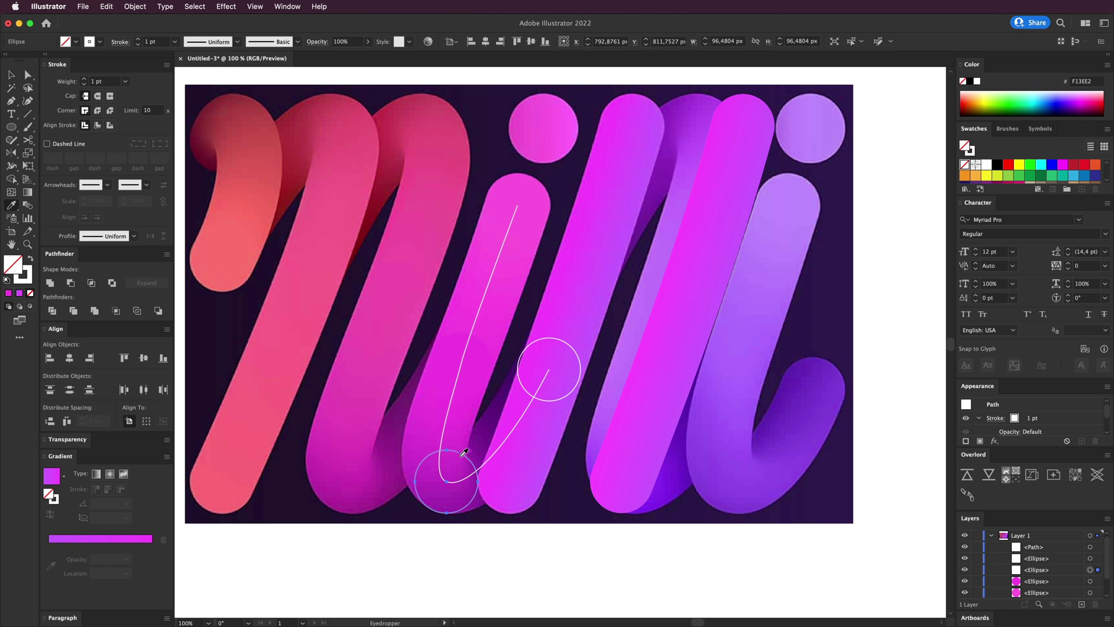
pyautogui.click(458, 492)
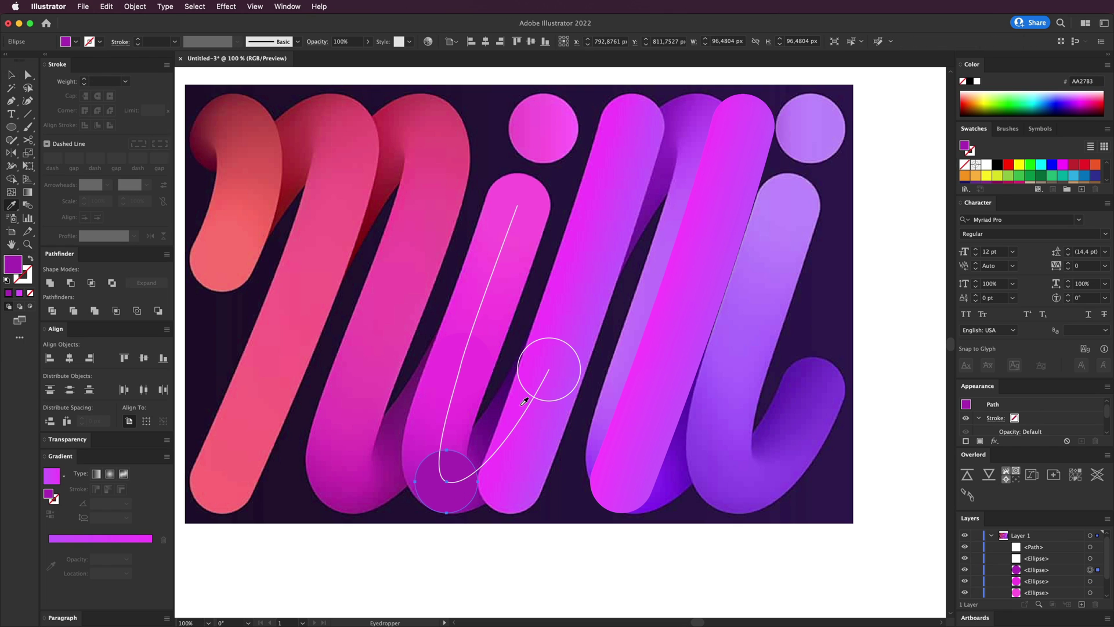
# Refill the bottom curve's circle with the lighter magenta-purple CA31C9 sampled from the reference stroke beneath it.
pyautogui.click(479, 456)
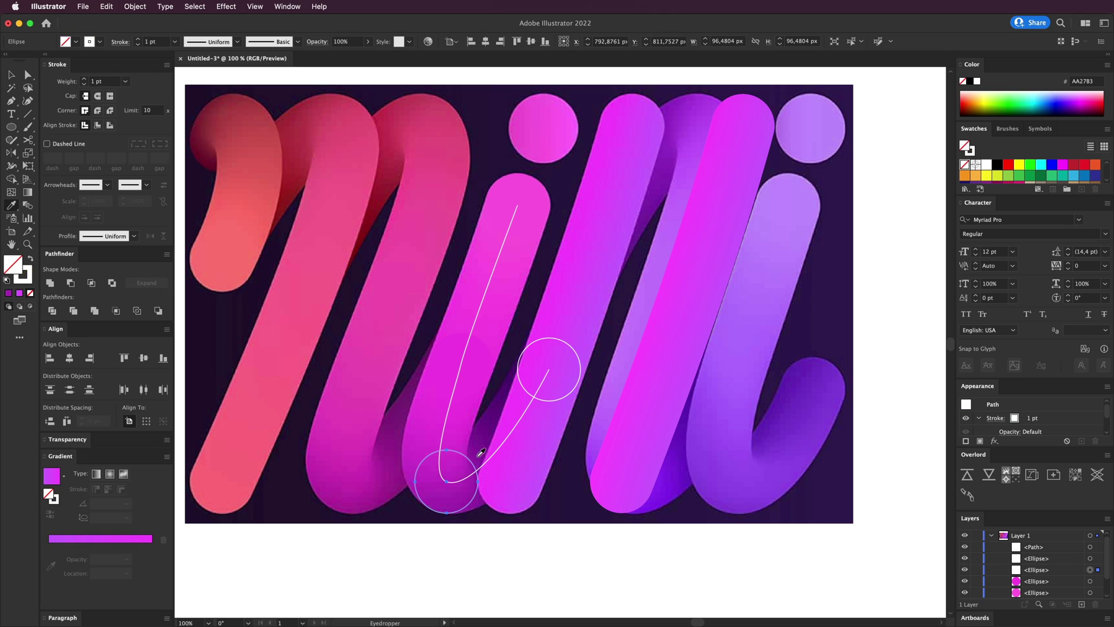
pyautogui.click(455, 467)
pyautogui.press('v')
# Fill the tail circle with the very dark purple 450A68 sampled from the shaded part of the reference's tail.
pyautogui.click(559, 400)
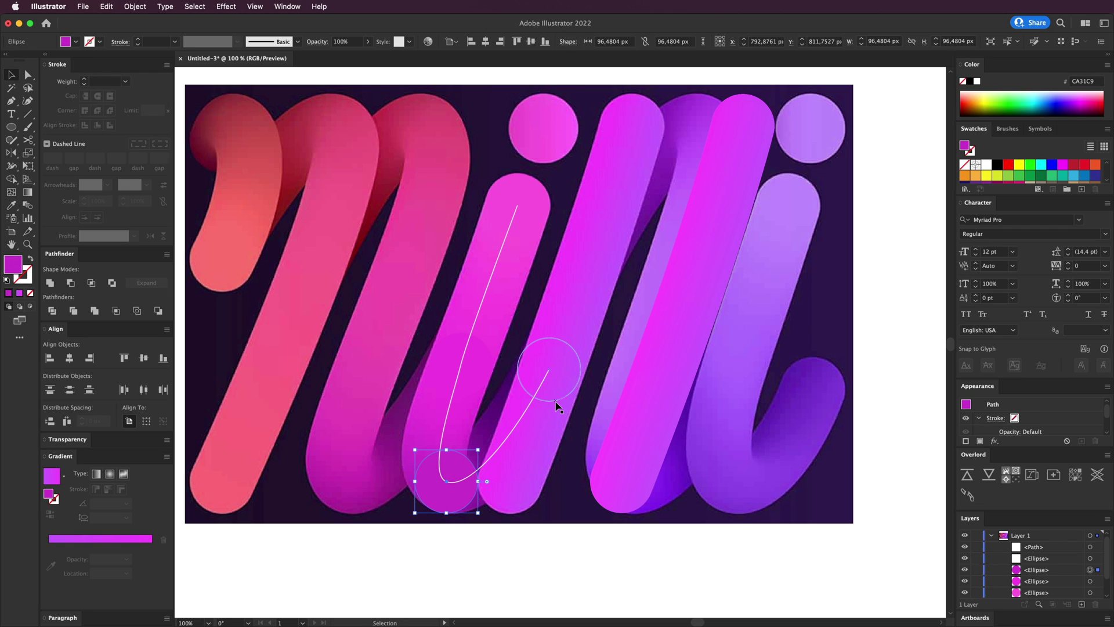
pyautogui.press('i')
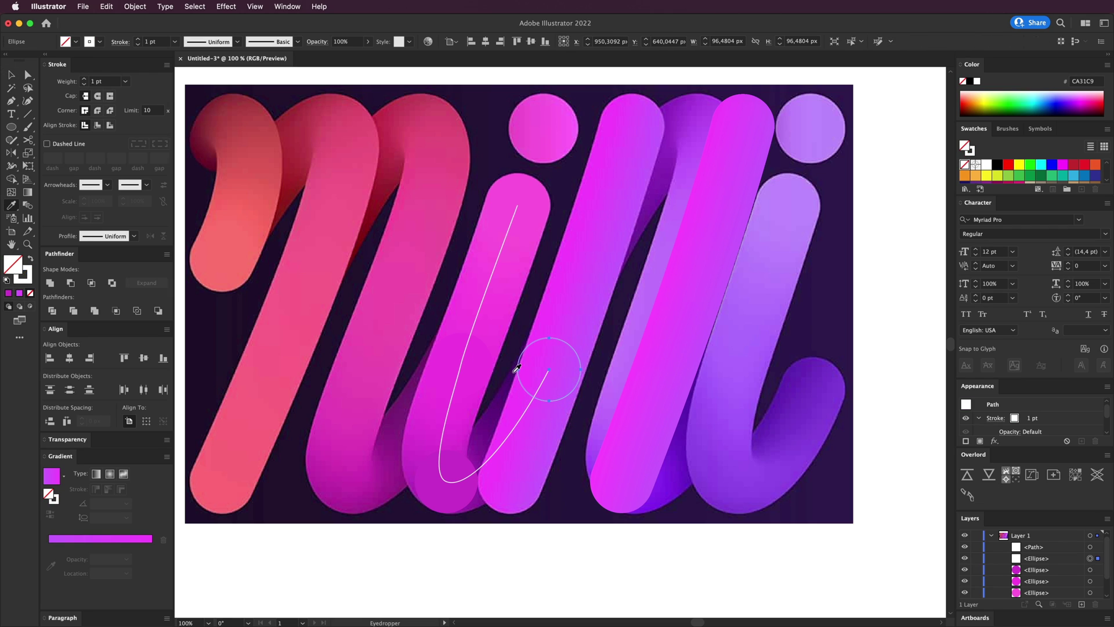
pyautogui.click(513, 372)
pyautogui.press('v')
pyautogui.click(593, 463)
pyautogui.hscroll(-1, 591, 462)
pyautogui.click(578, 486)
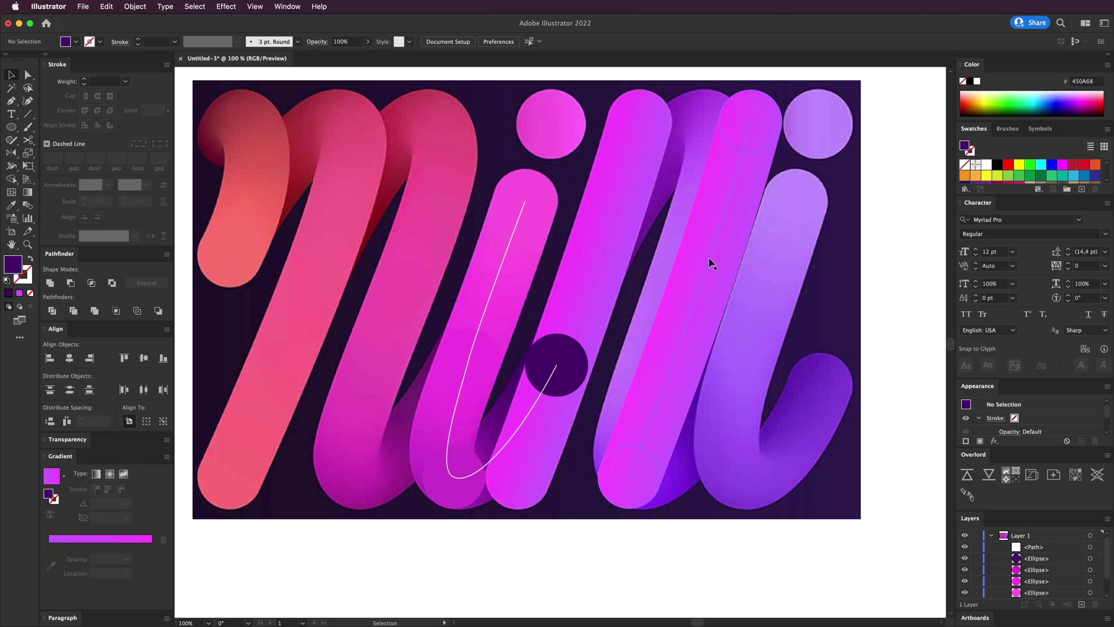
# Examine the stacking order of the drawn path and the four filled circles by selecting them one by one.
pyautogui.click(558, 347)
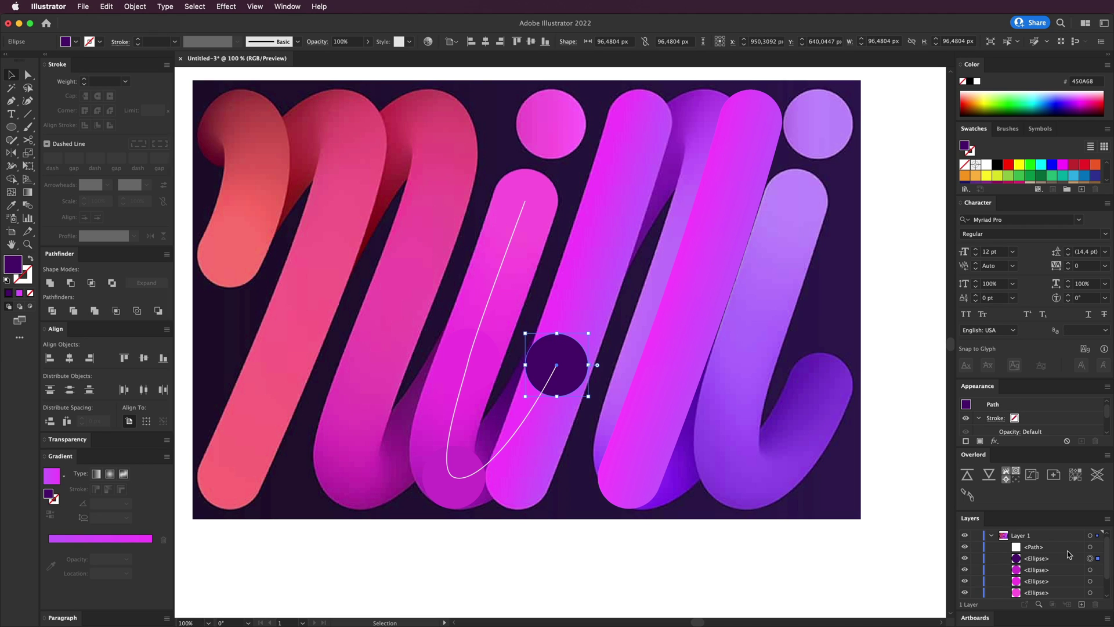
pyautogui.click(1041, 548)
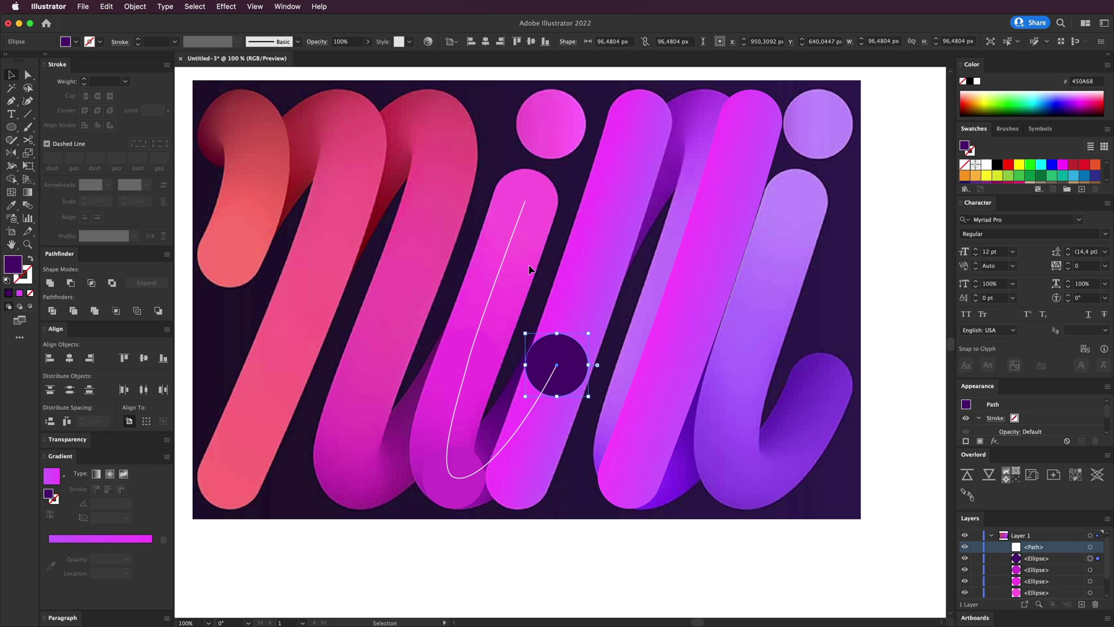
pyautogui.click(799, 530)
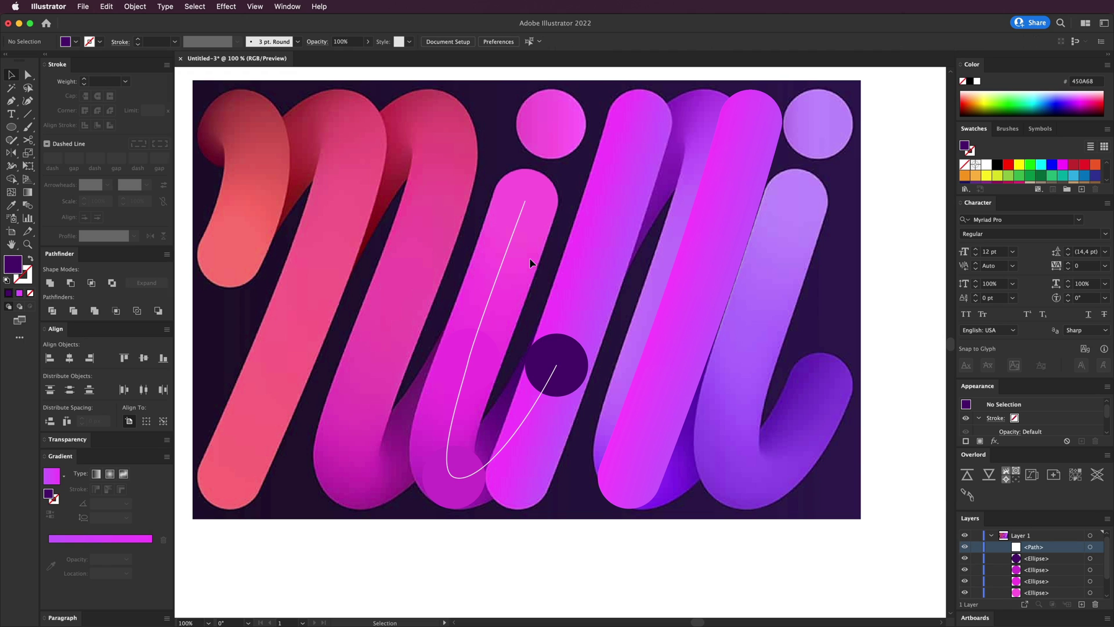
pyautogui.click(508, 262)
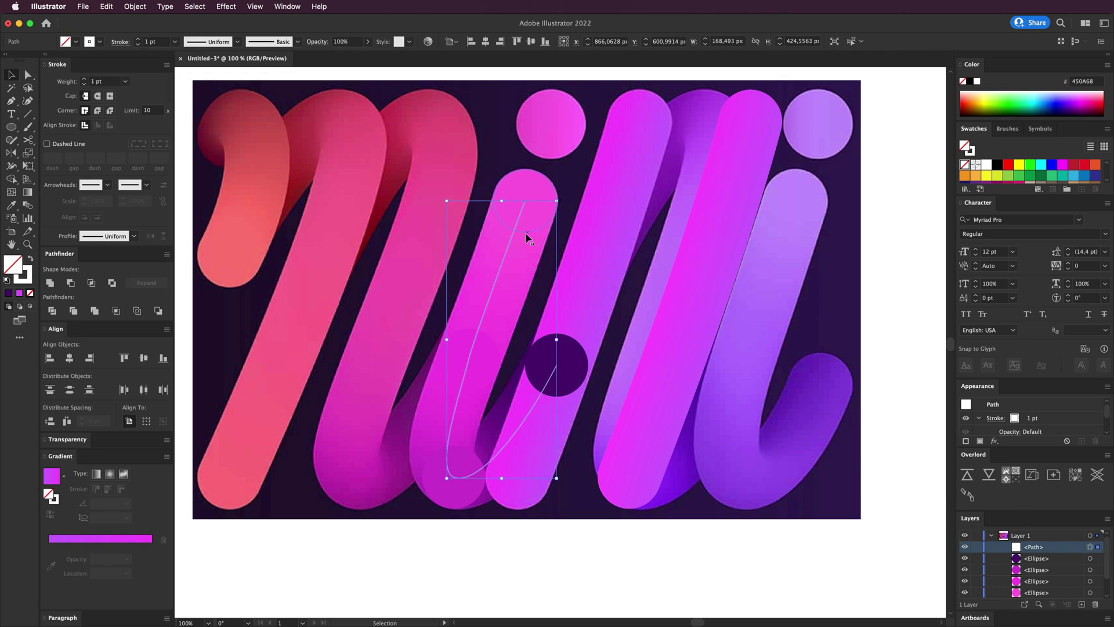
pyautogui.click(573, 358)
pyautogui.click(469, 460)
pyautogui.click(467, 399)
pyautogui.click(487, 372)
pyautogui.moveTo(487, 371); pyautogui.dragTo(501, 231)
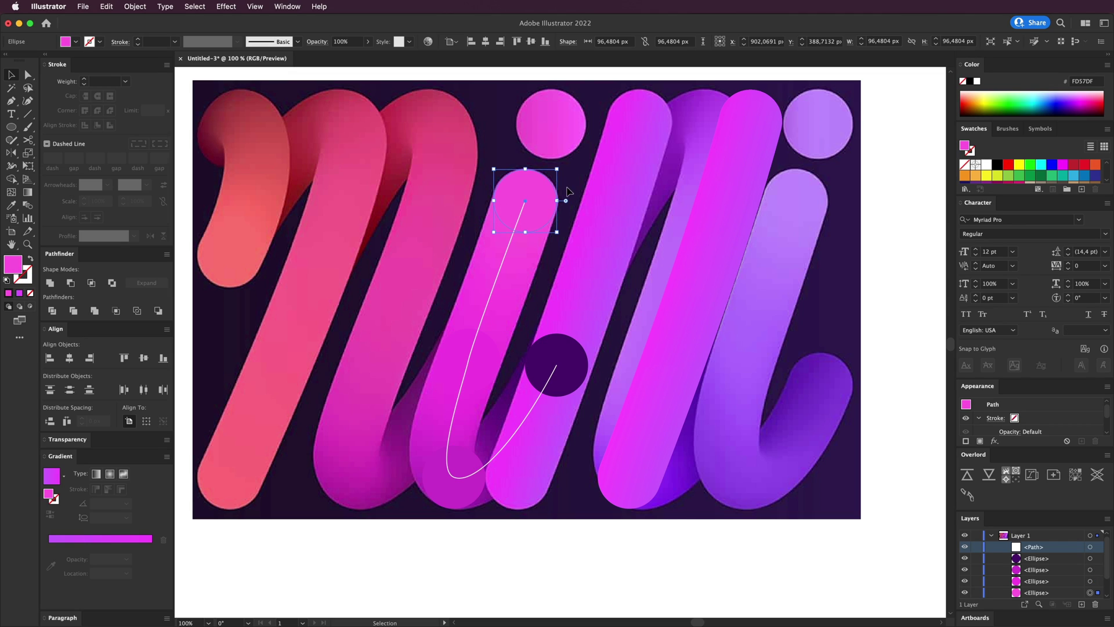
pyautogui.click(556, 352)
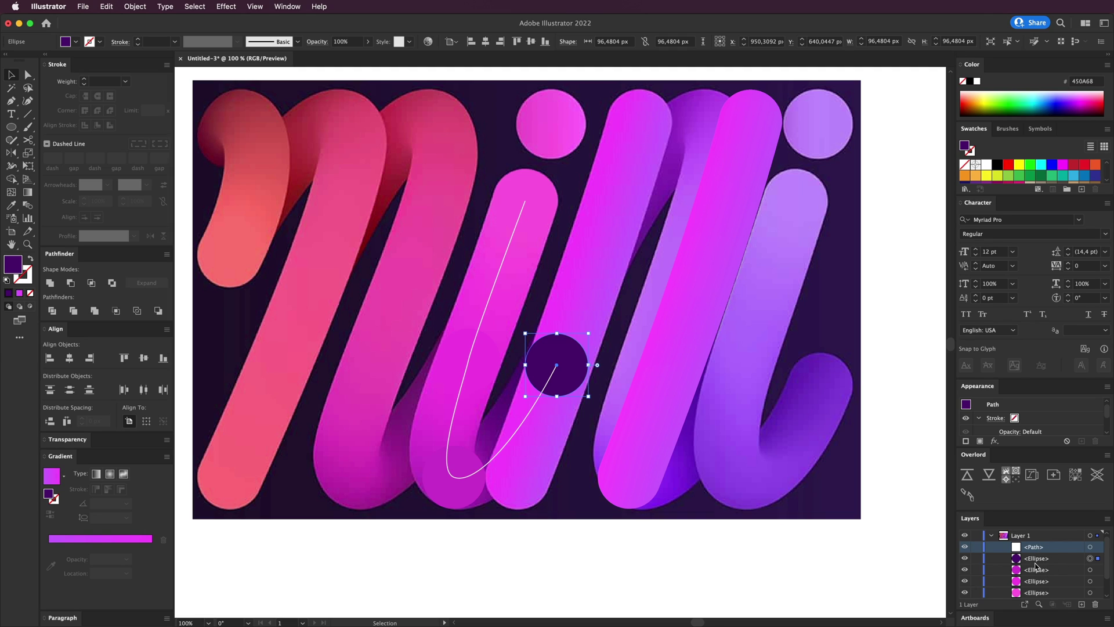
# Reorder the four circles so the top pink one is frontmost, followed by the middle, bottom curve and dark tail circles.
pyautogui.scroll(-2, 1038, 559)
pyautogui.scroll(1, 1038, 559)
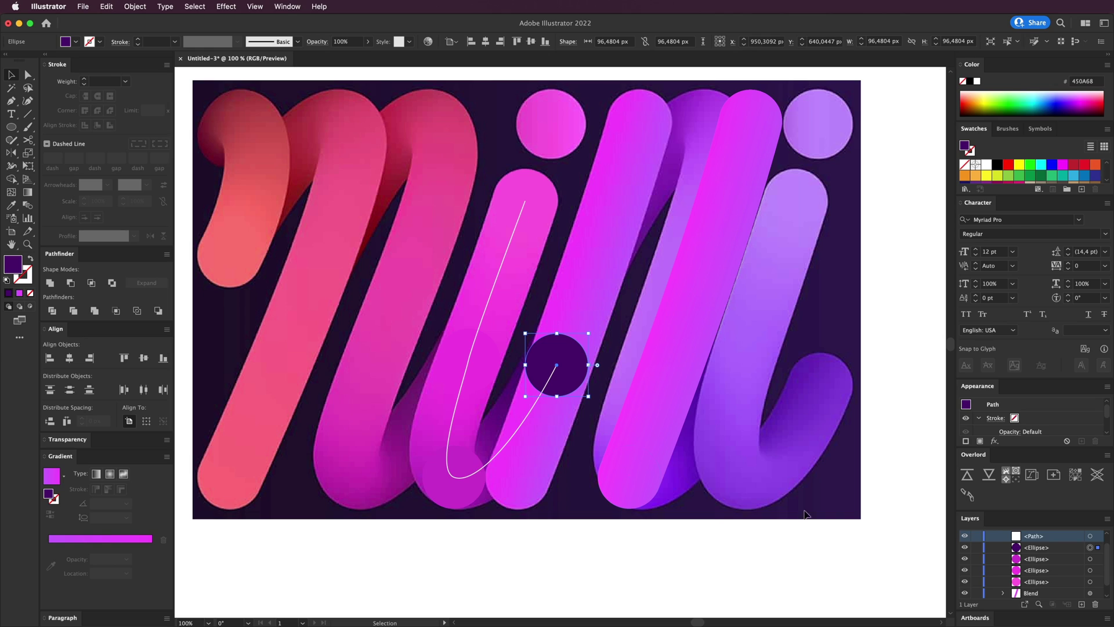
pyautogui.moveTo(1032, 554)
pyautogui.mouseDown()
pyautogui.moveTo(1033, 586)
pyautogui.moveTo(1032, 564)
pyautogui.moveTo(1032, 576)
pyautogui.mouseUp()
pyautogui.click(458, 494)
pyautogui.click(486, 366)
pyautogui.click(1038, 551)
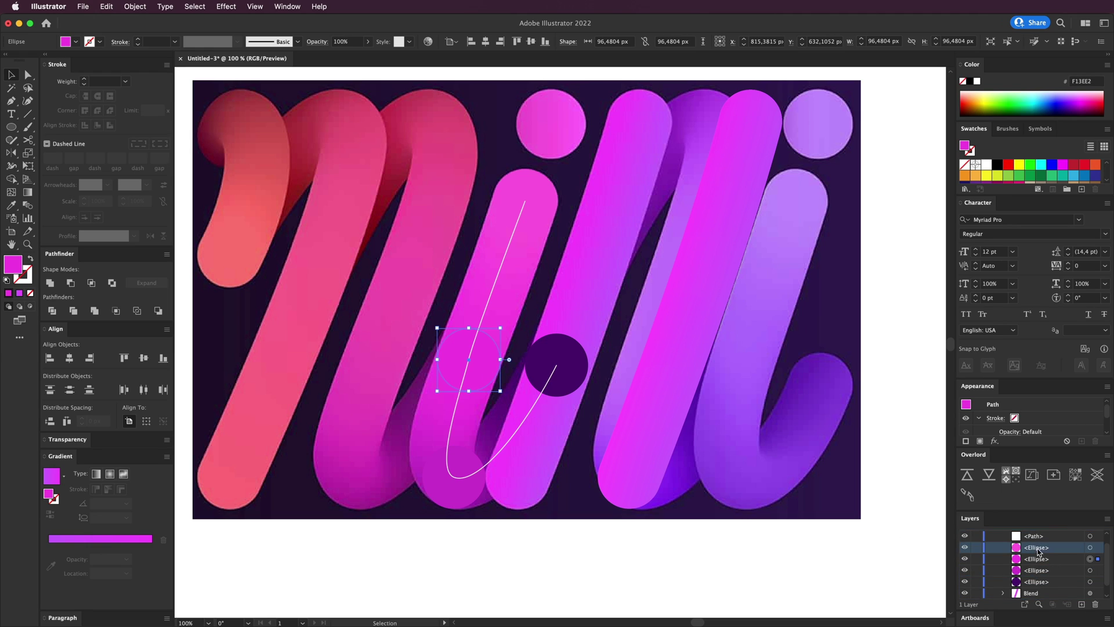
pyautogui.click(541, 208)
pyautogui.click(531, 276)
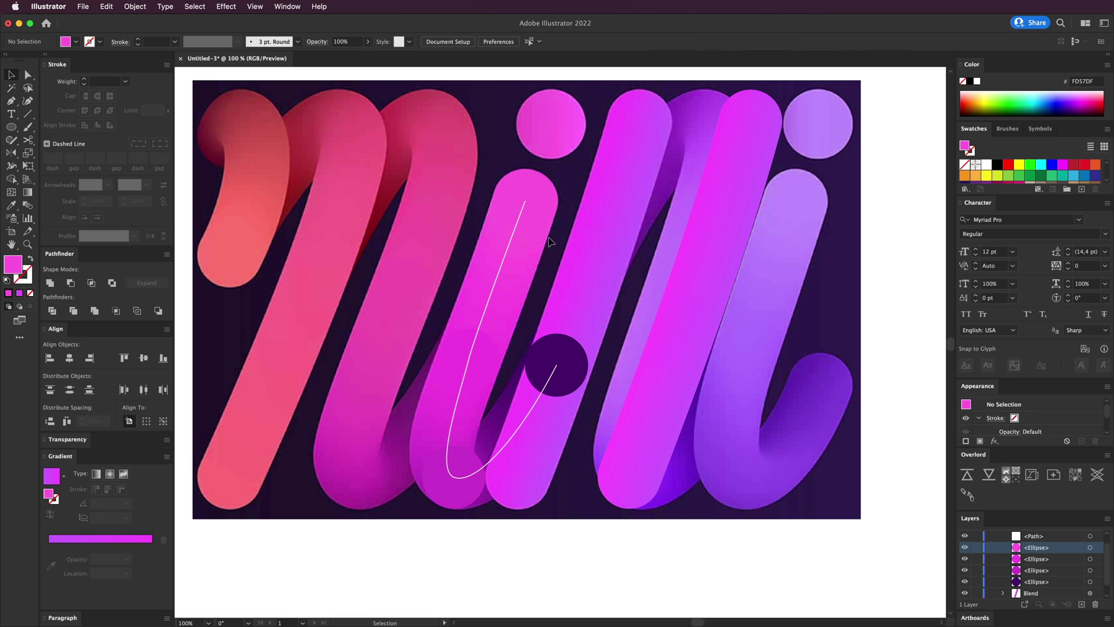
# Make a blend from the four circles of the magenta i, from the top circle through to the dark tail circle.
pyautogui.click(550, 220)
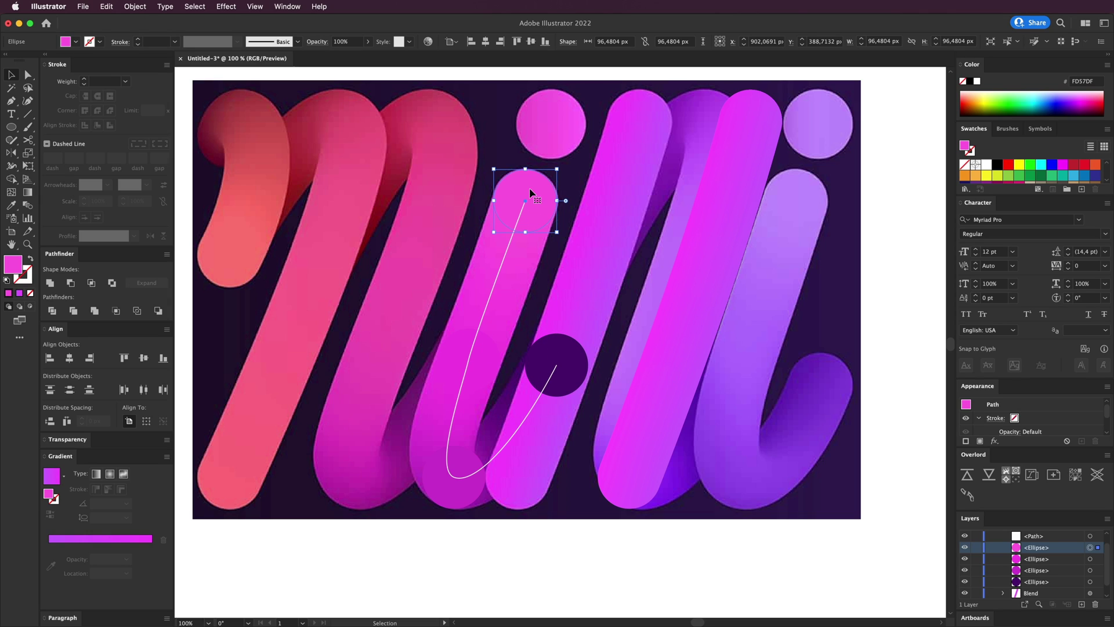
pyautogui.keyDown('shift'); pyautogui.click(495, 375); pyautogui.keyUp('shift')
pyautogui.keyDown('shift'); pyautogui.click(467, 459); pyautogui.keyUp('shift')
pyautogui.keyDown('shift'); pyautogui.click(575, 364); pyautogui.keyUp('shift')
pyautogui.click(134, 6)
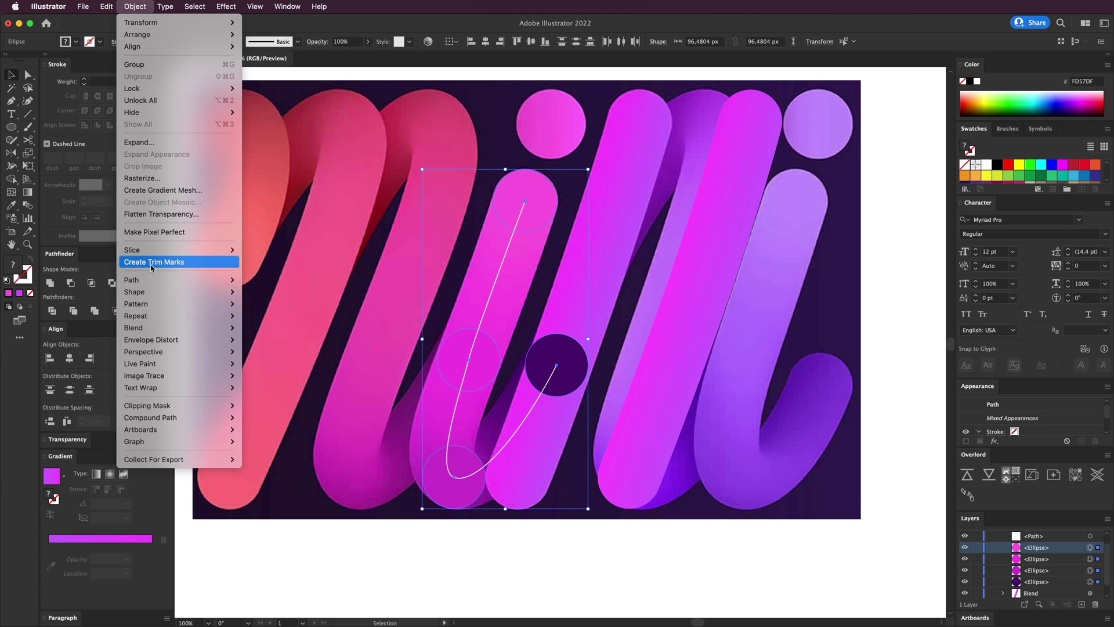
pyautogui.moveTo(161, 332)
pyautogui.click(249, 328)
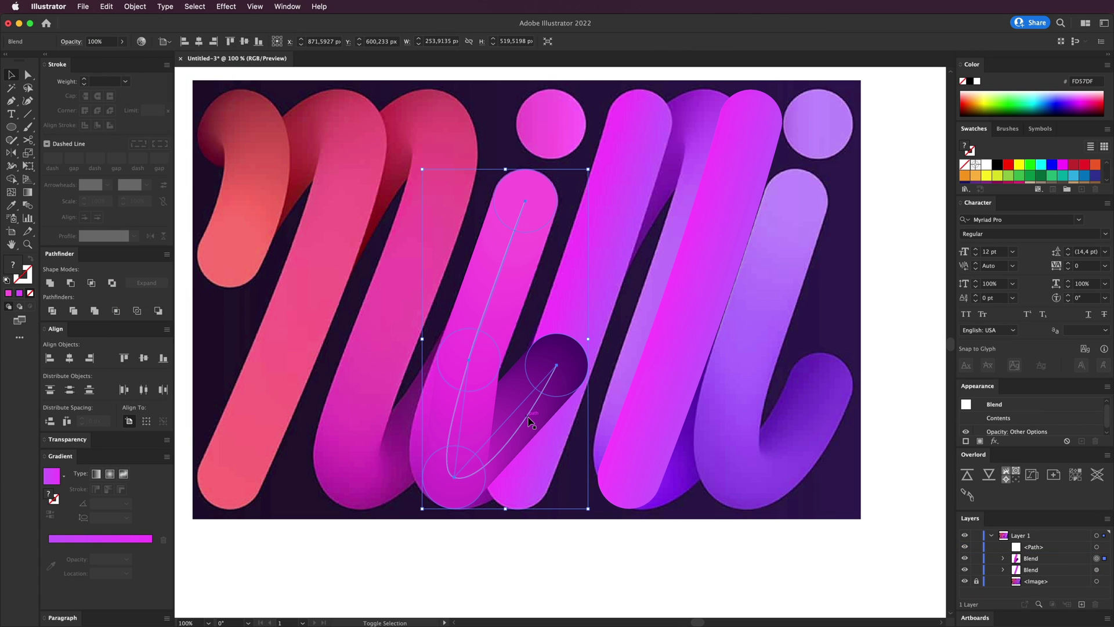
# Replace the new blend's spine with the white curved path drawn over the magenta i.
pyautogui.keyDown('shift'); pyautogui.click(530, 422); pyautogui.keyUp('shift')
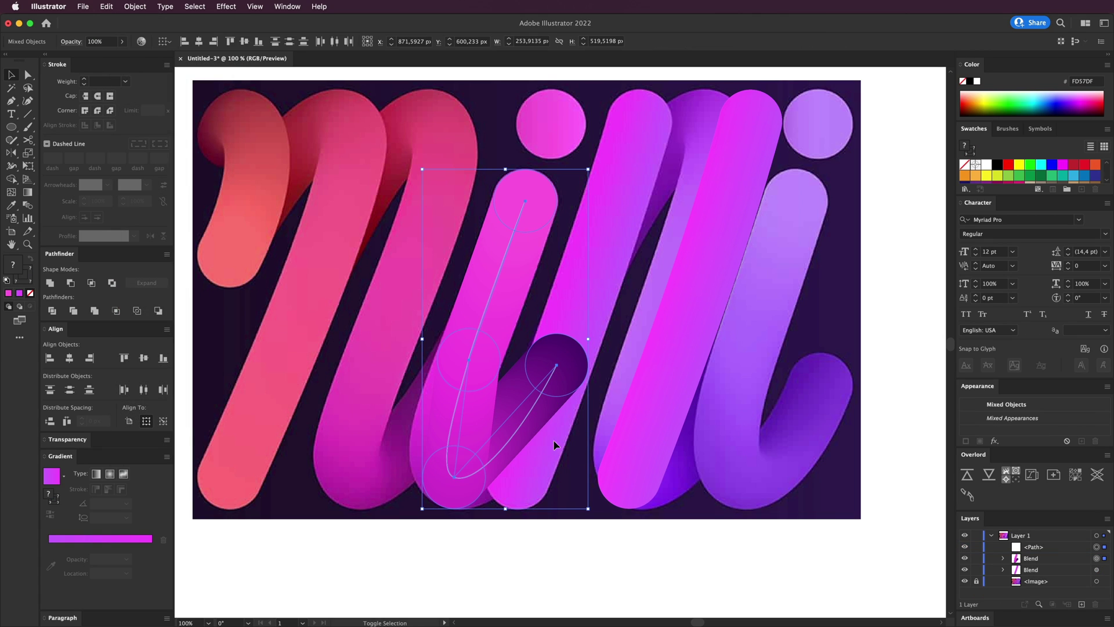
pyautogui.click(143, 7)
pyautogui.moveTo(176, 328)
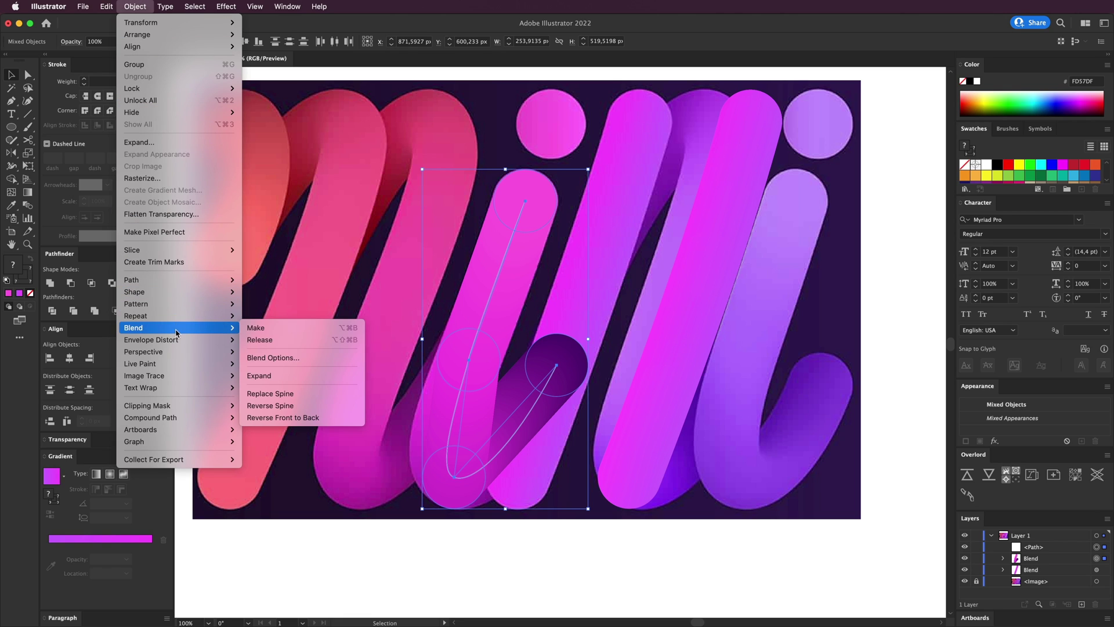
pyautogui.click(289, 394)
pyautogui.click(603, 542)
pyautogui.moveTo(602, 545); pyautogui.dragTo(601, 540)
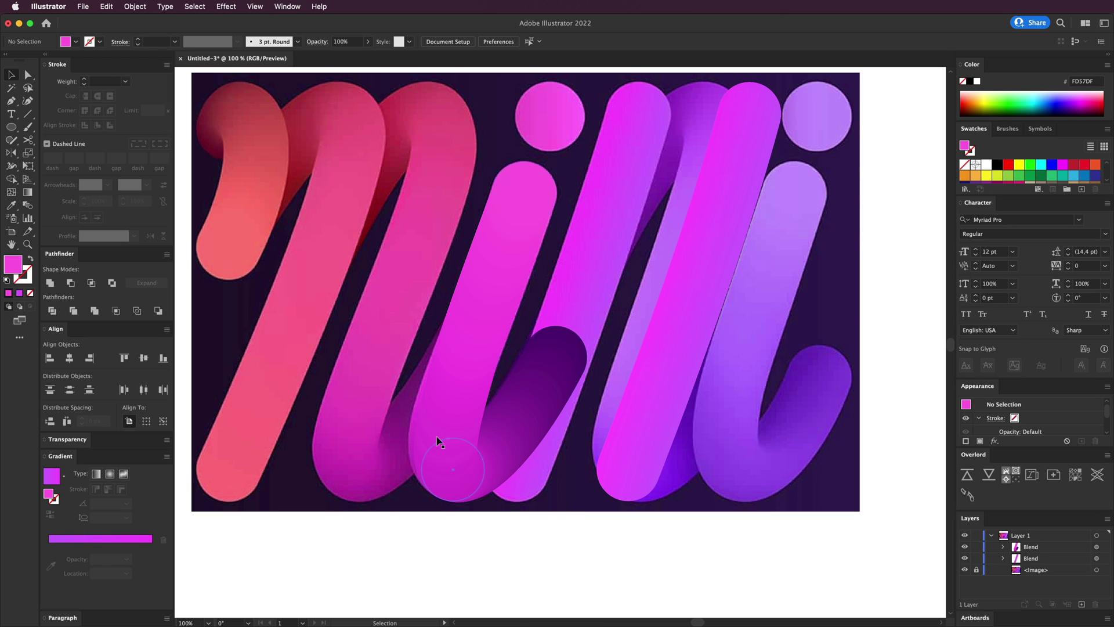
# Pull the direction handle of the spine's bottom anchor slightly outward so the blend's curve follows the reference.
pyautogui.press('a')
pyautogui.click(456, 424)
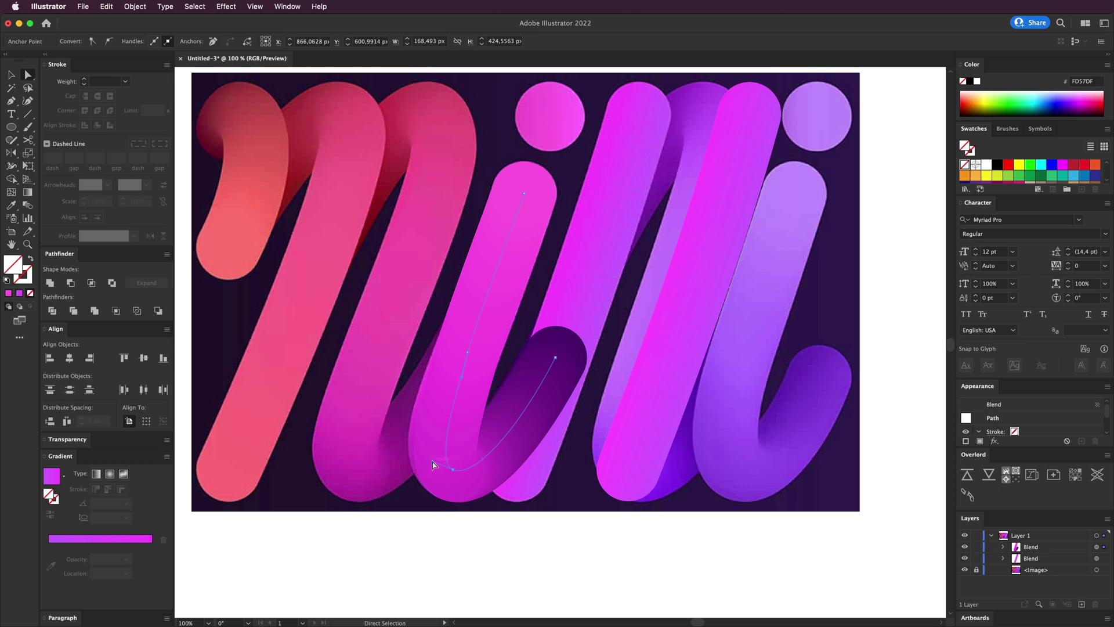
pyautogui.moveTo(433, 464); pyautogui.dragTo(427, 458)
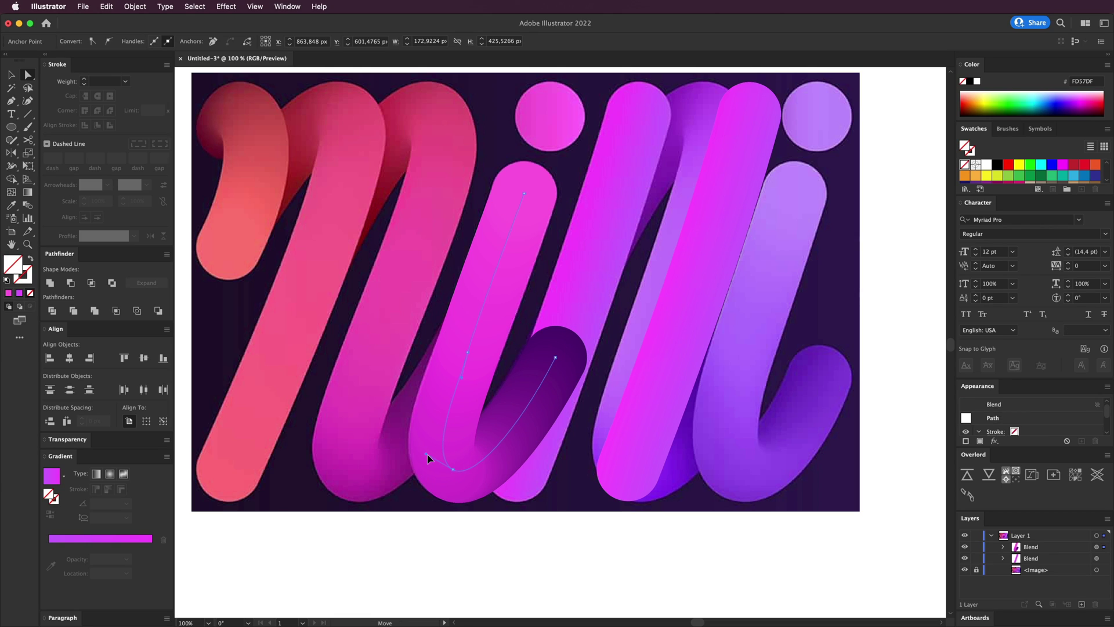
pyautogui.press('v')
pyautogui.click(573, 504)
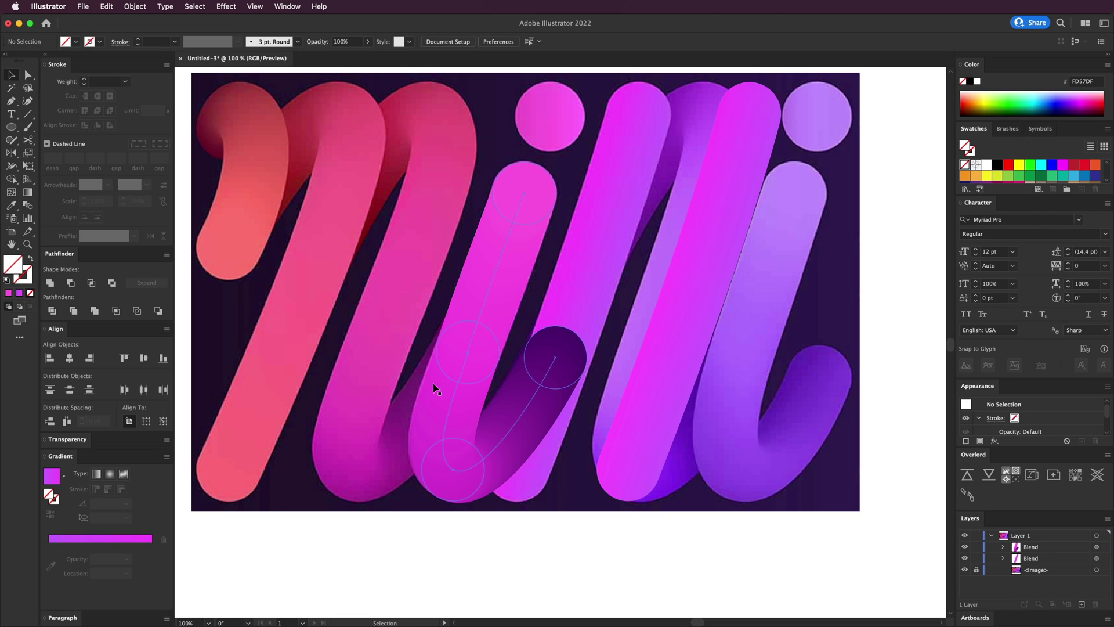
# Move the straight magenta blend back over its reference stroke and stack it in front of the hooked blend.
pyautogui.moveTo(611, 456); pyautogui.dragTo(517, 460)
pyautogui.moveTo(1036, 558); pyautogui.dragTo(1036, 543)
pyautogui.click(769, 555)
# Move both blends off the reference onto the blank artboard for comparison, and undo the move.
pyautogui.press('super+minus')
pyautogui.press('super+minus')
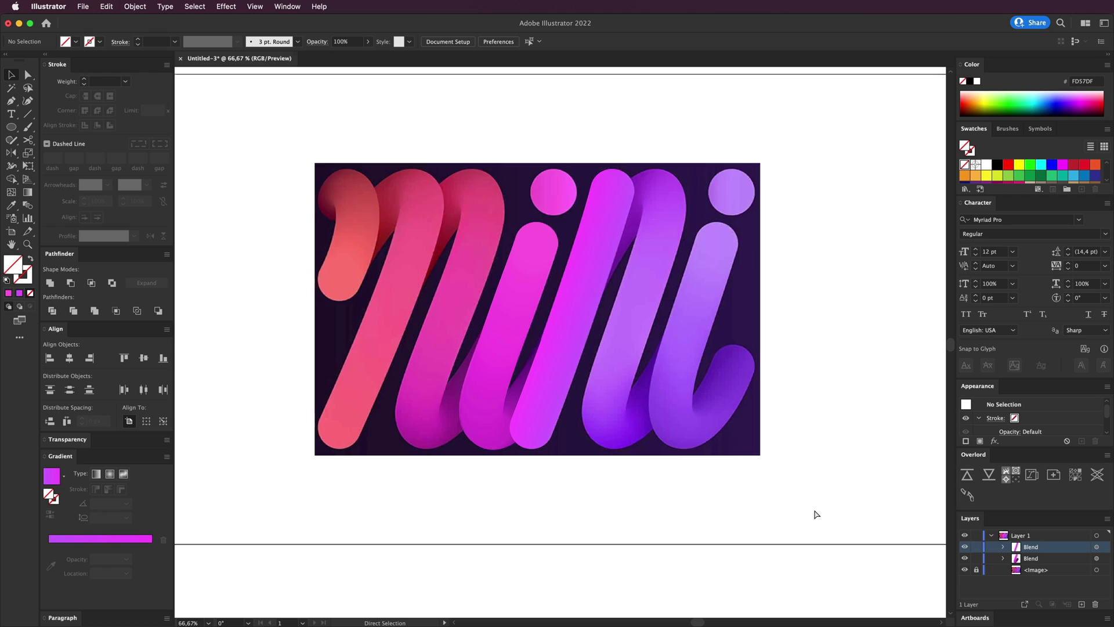
pyautogui.hscroll(1, 600, 445)
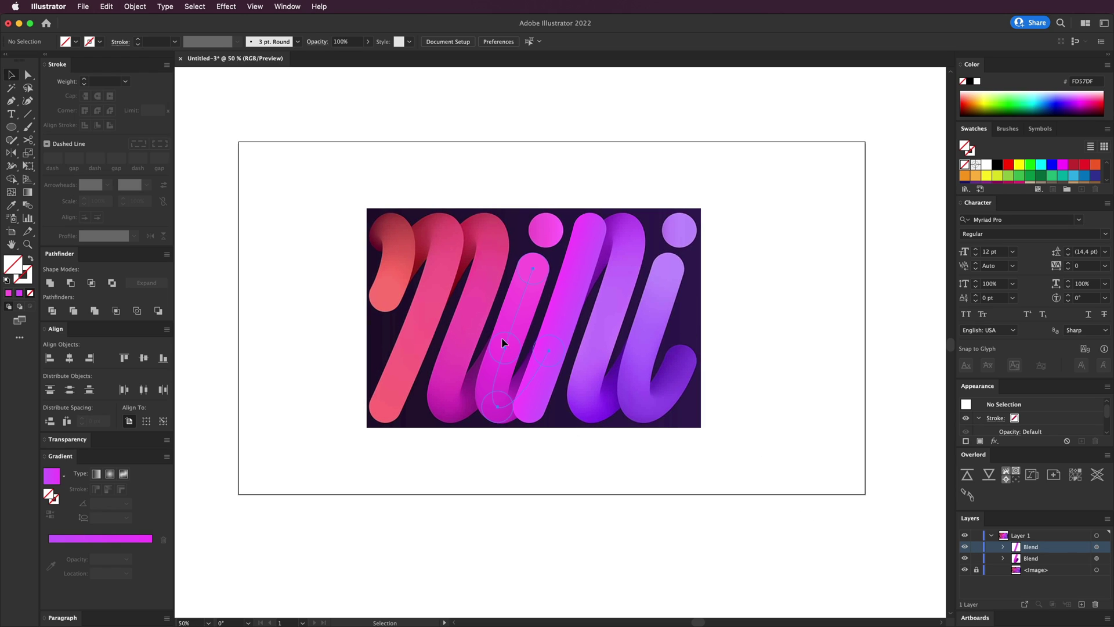
pyautogui.click(504, 342)
pyautogui.moveTo(569, 306); pyautogui.dragTo(827, 331)
pyautogui.click(905, 425)
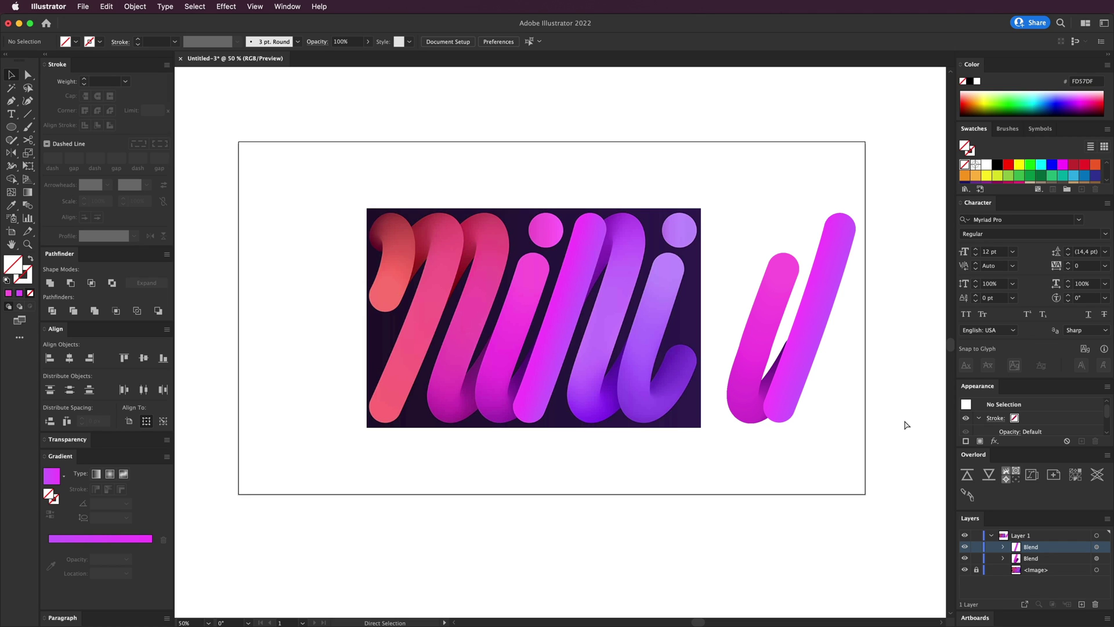
pyautogui.press('super+z')
# Duplicate the hooked magenta blend onto the blank artboard area beside the reference.
pyautogui.hscroll(5, 755, 406)
pyautogui.press('super+equal')
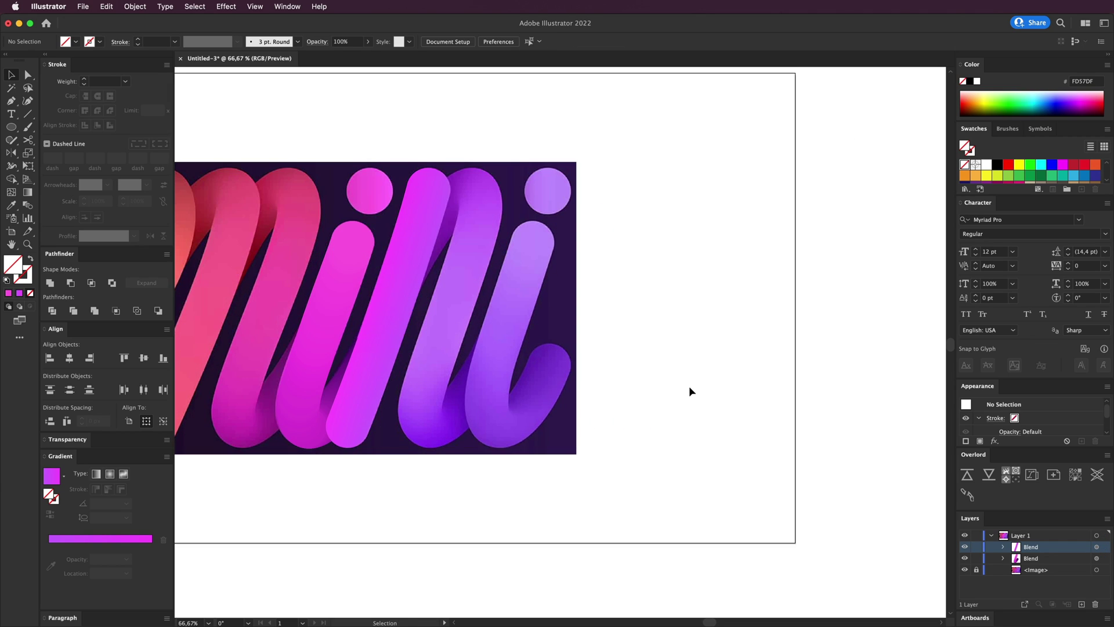
pyautogui.hscroll(-2, 708, 394)
pyautogui.moveTo(369, 371); pyautogui.dragTo(673, 384)
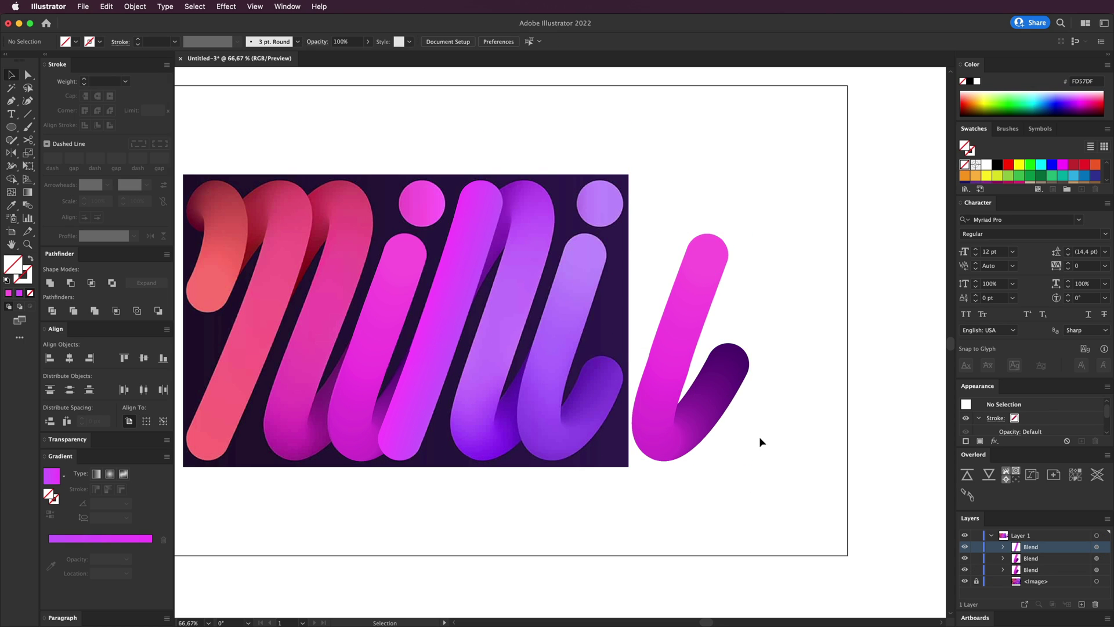
# Recolor the duplicate's top and middle circles with the light purples sampled from the reference's last i.
pyautogui.press('super+1')
pyautogui.click(28, 74)
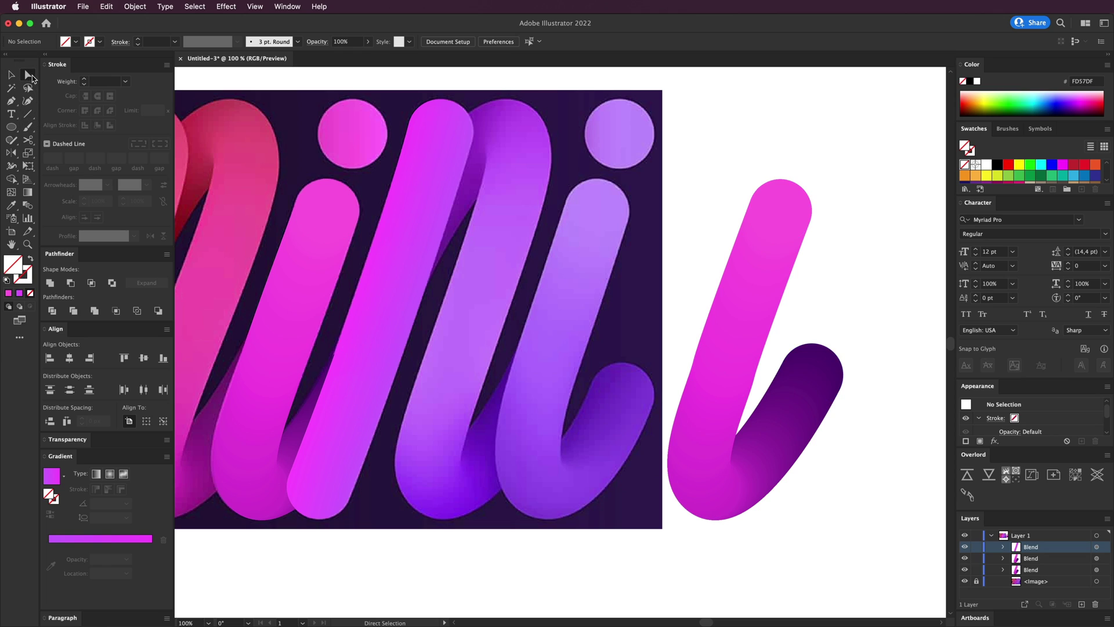
pyautogui.click(782, 194)
pyautogui.press('i')
pyautogui.click(600, 198)
pyautogui.press('a')
pyautogui.click(722, 369)
pyautogui.press('i')
pyautogui.click(543, 378)
# Recolor the duplicate's bottom curve and tail circles with the purples sampled from the same parts of the reference's last i.
pyautogui.press('a')
pyautogui.press('i')
pyautogui.click(516, 484)
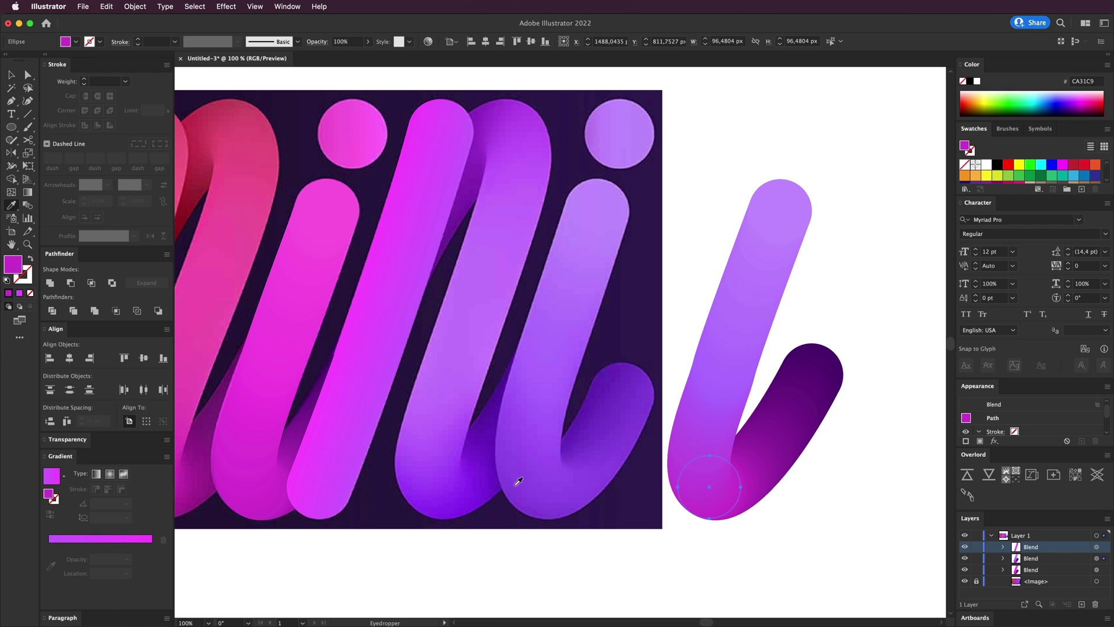
pyautogui.press('a')
pyautogui.click(823, 368)
pyautogui.press('o')
pyautogui.press('i')
pyautogui.click(622, 378)
pyautogui.press('v')
pyautogui.click(838, 296)
# Place the recolored purple blend over the reference's last i, matching the top ends.
pyautogui.moveTo(789, 394); pyautogui.dragTo(638, 398)
pyautogui.press('a')
pyautogui.moveTo(609, 210); pyautogui.dragTo(598, 211)
pyautogui.click(585, 195)
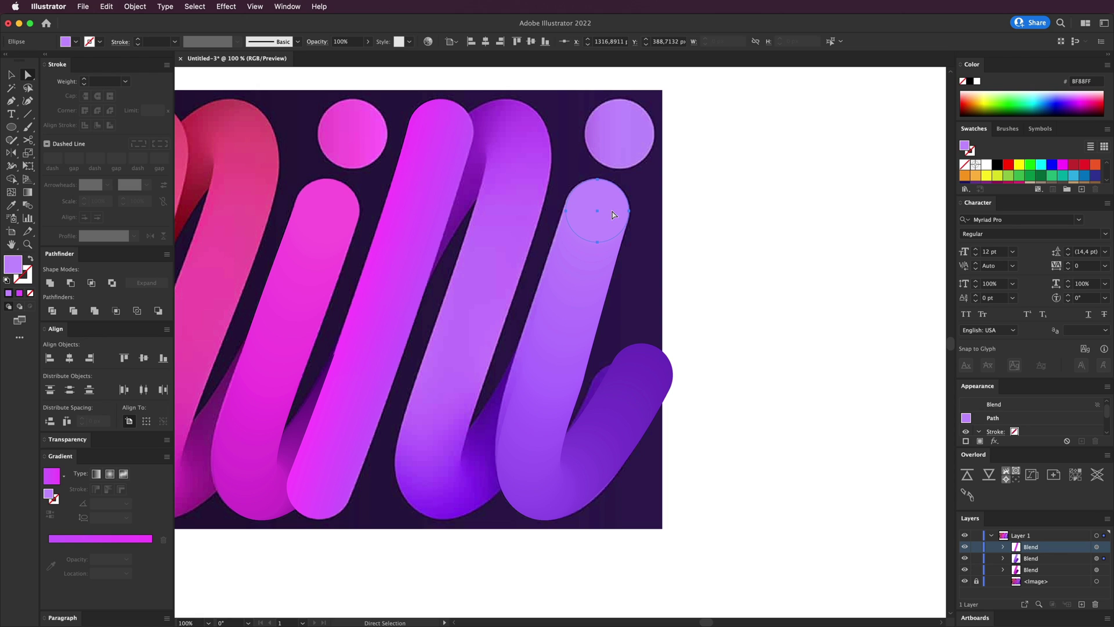
pyautogui.click(597, 211)
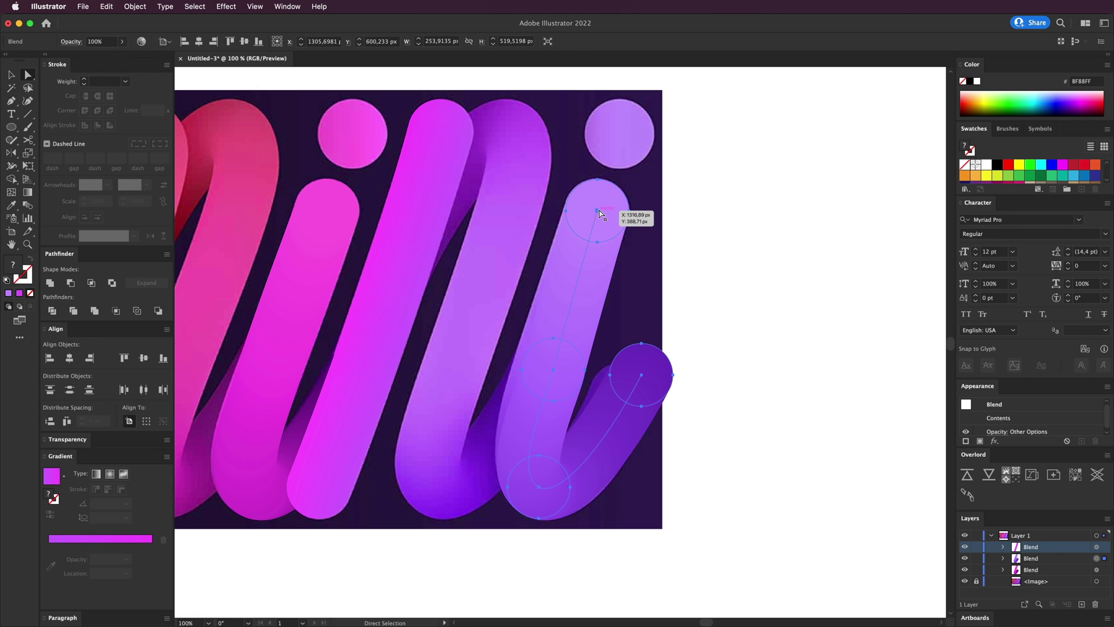
# Nudge the purple blend's middle spine anchor left and shift its tail end down and left onto the reference's tail.
pyautogui.click(553, 370)
pyautogui.hotkey('shift', 'Left')
pyautogui.press('Left')
pyautogui.press('Left')
pyautogui.press('Left')
pyautogui.press('Left')
pyautogui.press('Left')
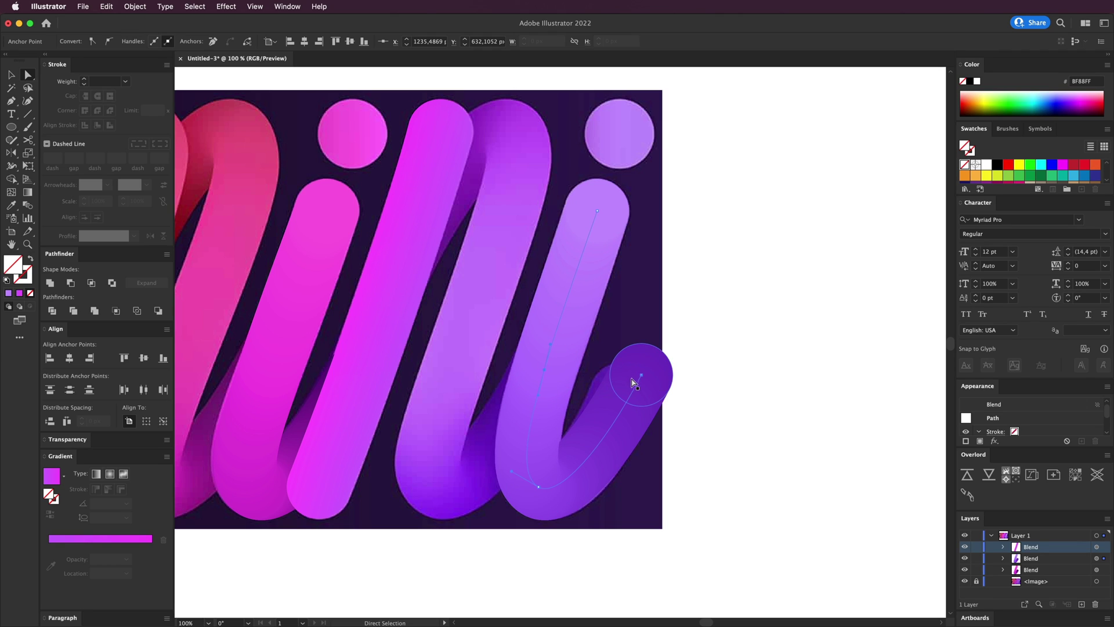
pyautogui.moveTo(641, 376); pyautogui.dragTo(624, 398)
pyautogui.click(746, 416)
pyautogui.press('v')
# Move all the finished blends together off the reference image to the empty area beside it.
pyautogui.moveTo(641, 319); pyautogui.dragTo(735, 320)
pyautogui.press('super+minus')
pyautogui.moveTo(480, 235); pyautogui.dragTo(522, 286)
pyautogui.press('super+plus')
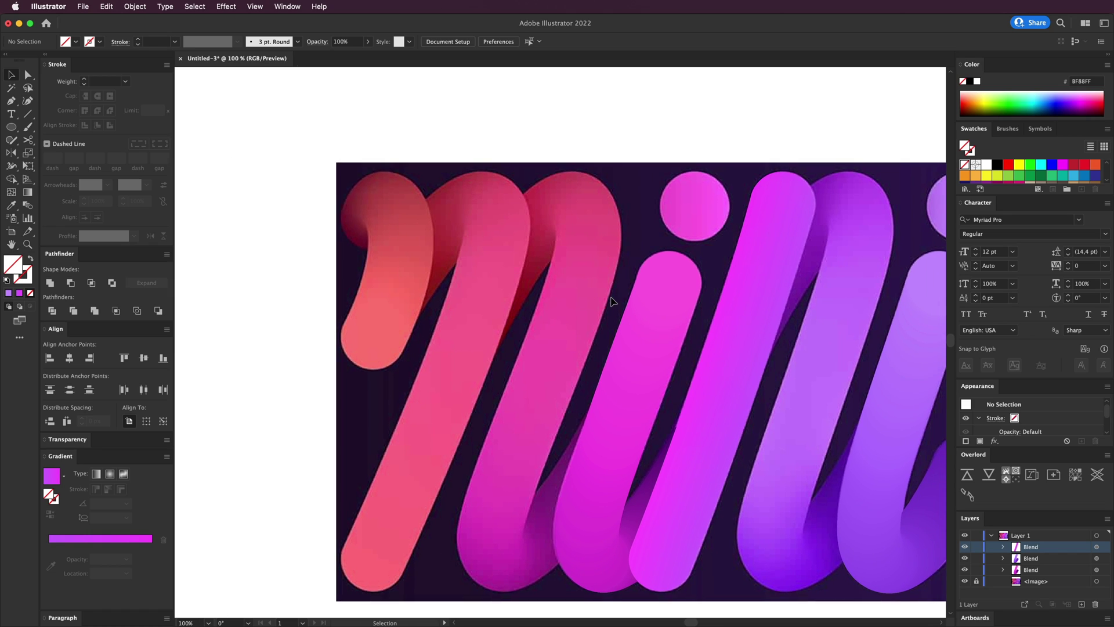
pyautogui.press('super+minus')
pyautogui.press('super+minus')
pyautogui.moveTo(615, 301); pyautogui.dragTo(594, 300)
pyautogui.moveTo(468, 212); pyautogui.dragTo(847, 514)
pyautogui.moveTo(625, 403); pyautogui.dragTo(801, 415)
pyautogui.click(690, 315)
pyautogui.moveTo(452, 311); pyautogui.dragTo(585, 318)
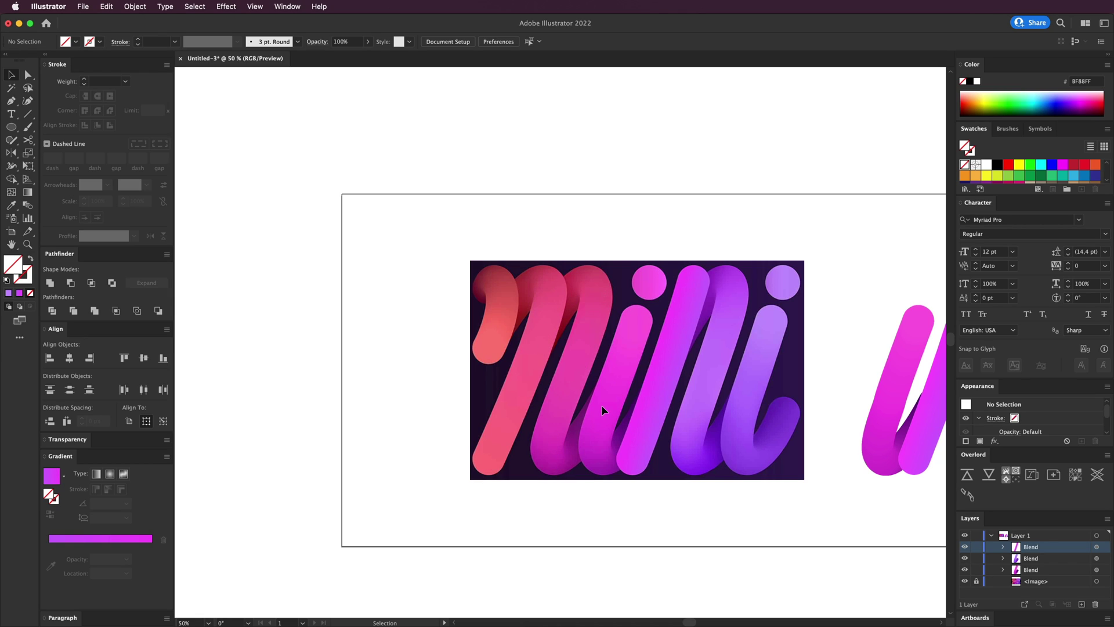
pyautogui.press('super+equal')
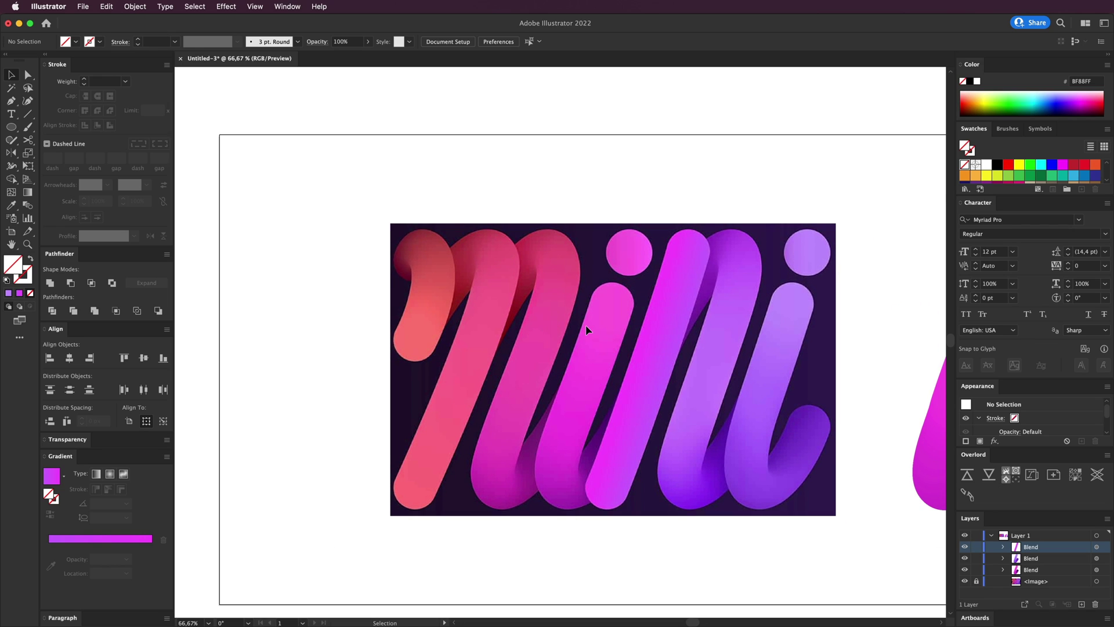
# Copy a circle out of a finished blend and paste it as a separate object over the reference image.
pyautogui.moveTo(586, 329); pyautogui.dragTo(455, 331)
pyautogui.press('a')
pyautogui.click(868, 307)
pyautogui.click(657, 297)
pyautogui.moveTo(424, 278); pyautogui.dragTo(654, 300)
pyautogui.press('super+v')
pyautogui.click(659, 276)
# Give the pasted circle a white fill with no stroke and place it on the m's second stem.
pyautogui.press('super+equal')
pyautogui.press('v')
pyautogui.click(583, 323)
pyautogui.click(31, 260)
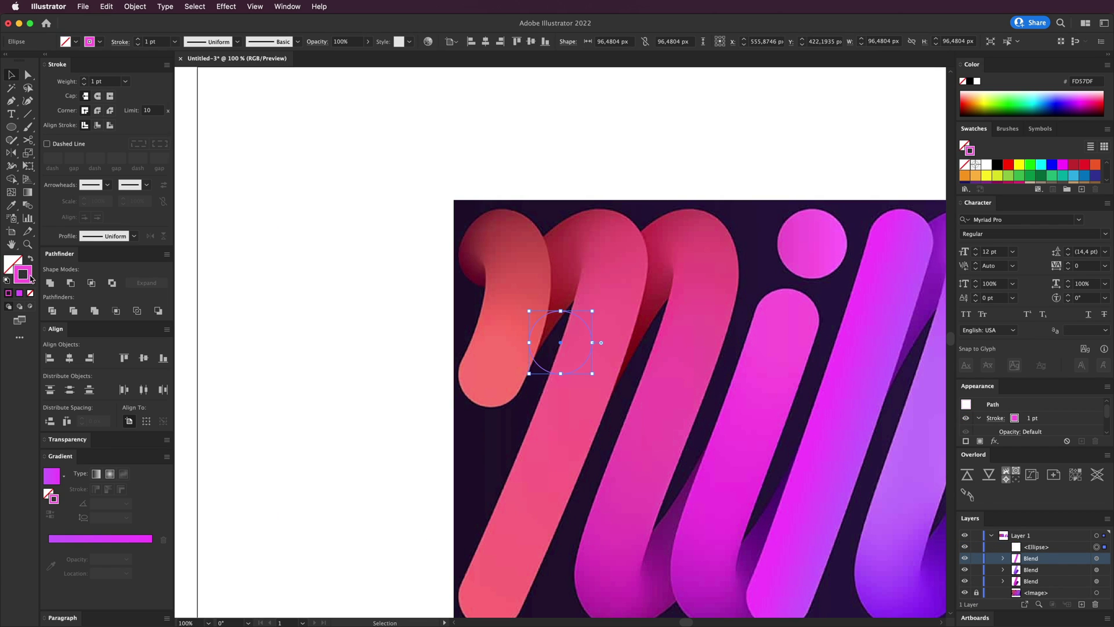
pyautogui.click(987, 166)
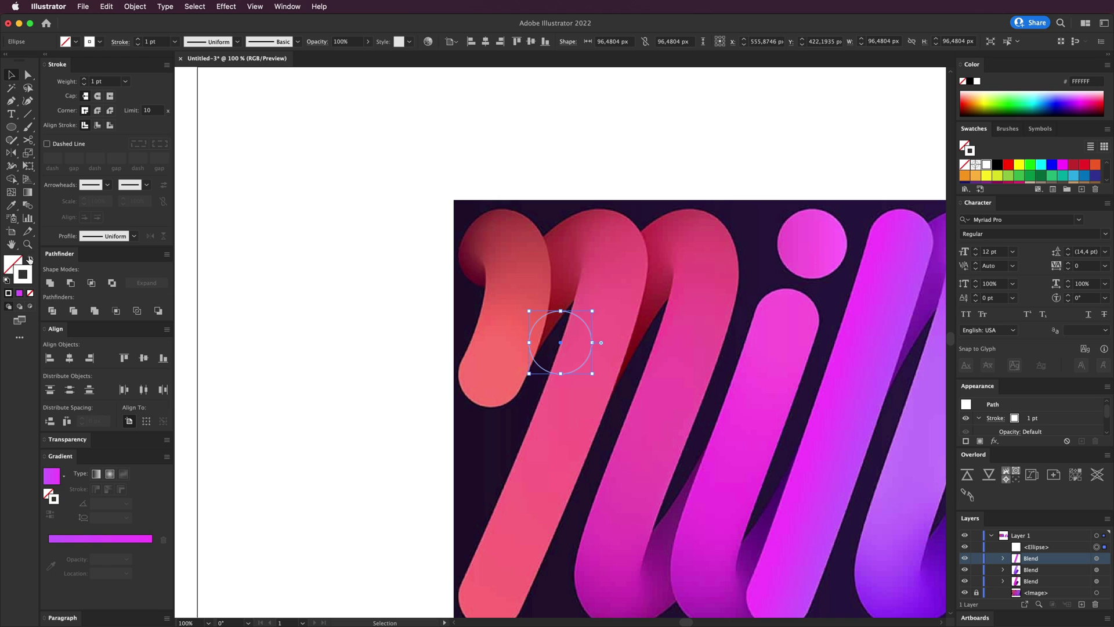
pyautogui.click(30, 259)
pyautogui.hscroll(5, 523, 243)
pyautogui.moveTo(445, 336)
pyautogui.mouseDown()
pyautogui.moveTo(489, 309)
pyautogui.moveTo(469, 363)
pyautogui.mouseUp()
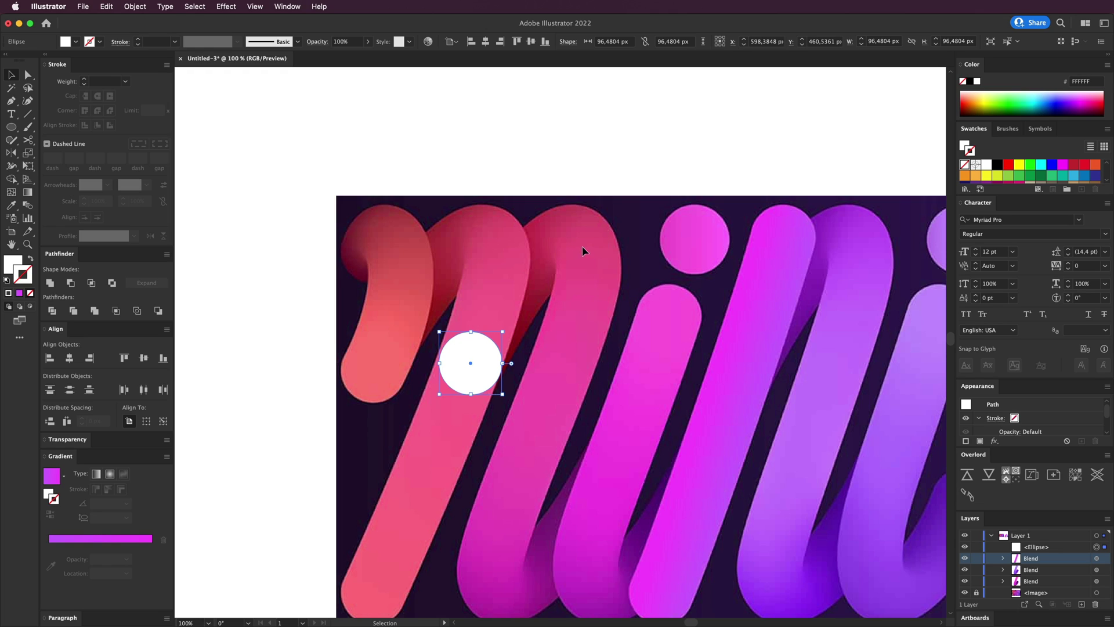
# Place three duplicates of the white circle on the m's last arch: at its dark start, below the bend and mid-stem.
pyautogui.moveTo(472, 361); pyautogui.dragTo(567, 238)
pyautogui.moveTo(568, 239); pyautogui.dragTo(574, 330)
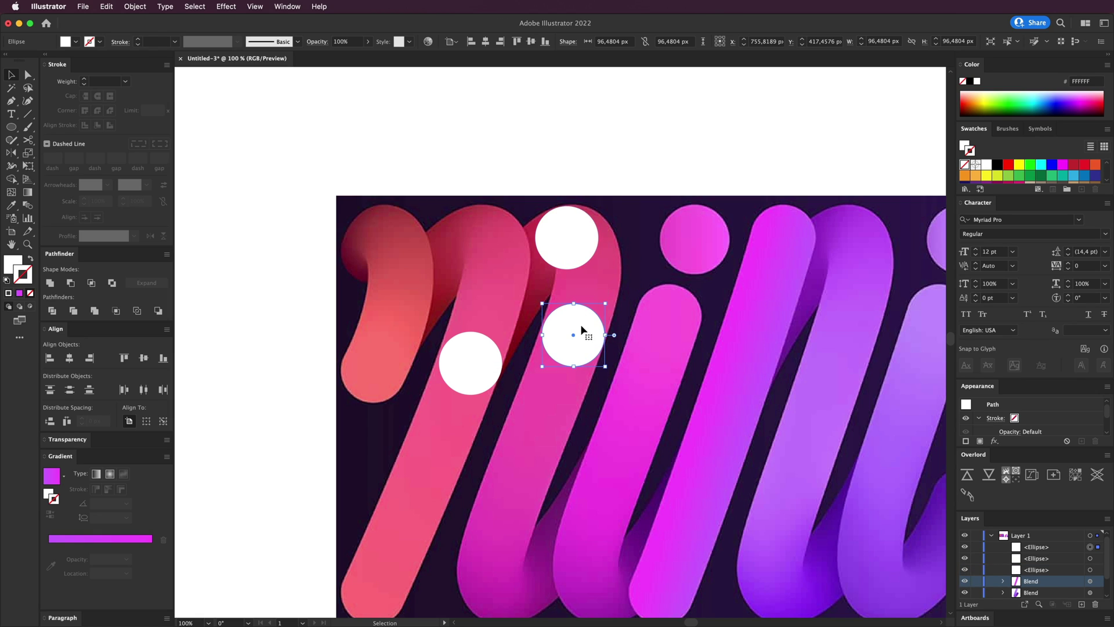
pyautogui.moveTo(561, 238); pyautogui.dragTo(529, 258)
pyautogui.moveTo(577, 343); pyautogui.dragTo(542, 428)
pyautogui.click(611, 373)
pyautogui.scroll(-3, 572, 368)
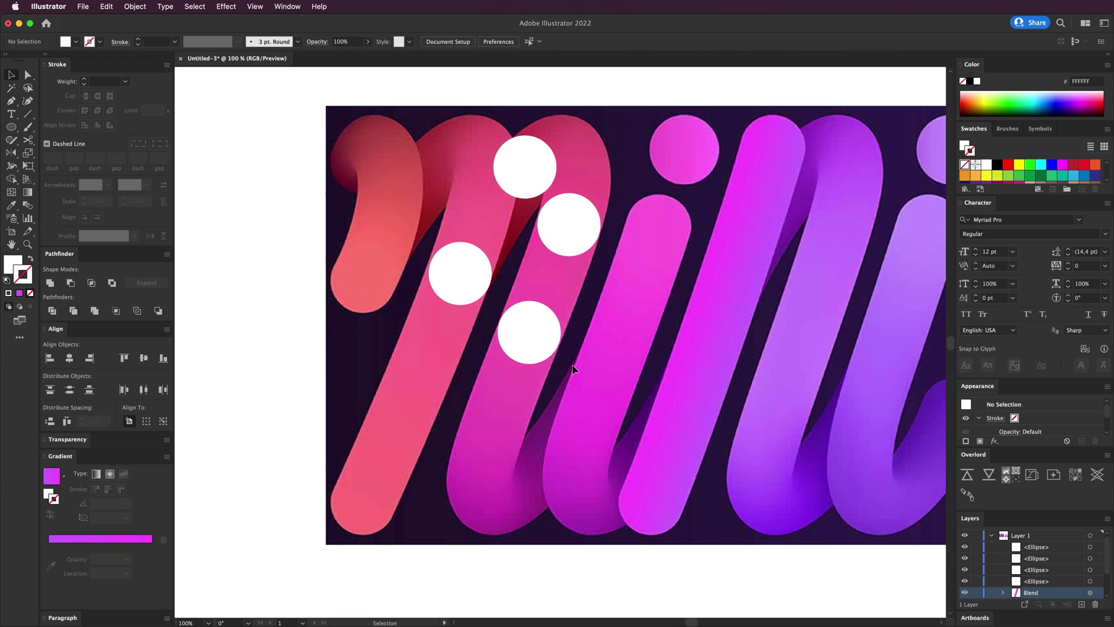
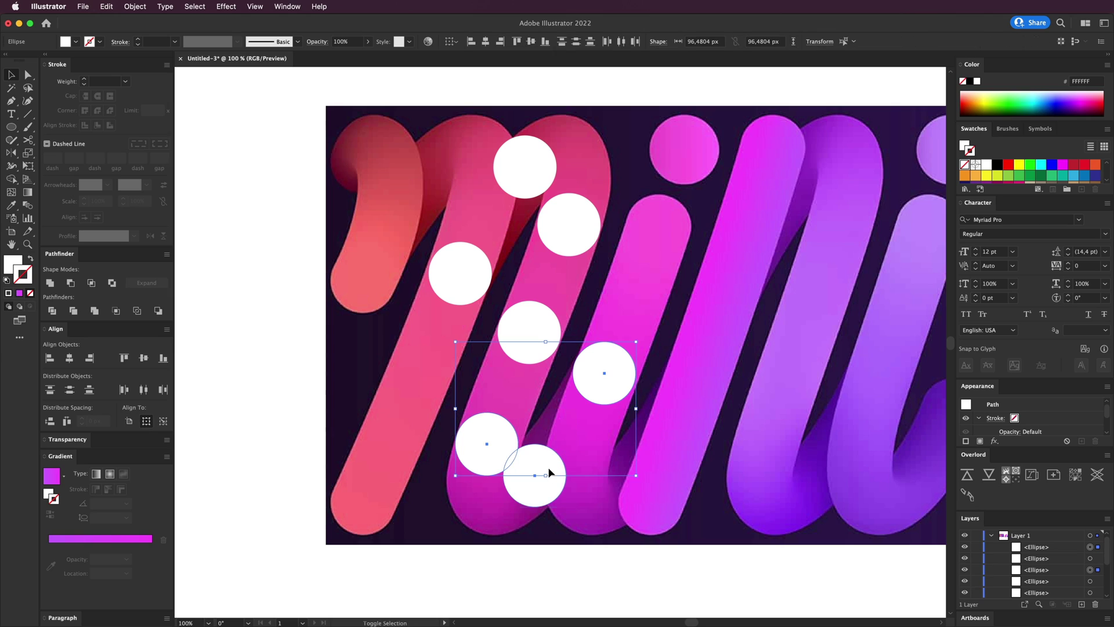
# Fill the three lower circles with the brown-grey swatch 736357 and duplicate one directly over the mid-stem white circle.
pyautogui.keyDown('shift'); pyautogui.click(544, 468); pyautogui.keyUp('shift')
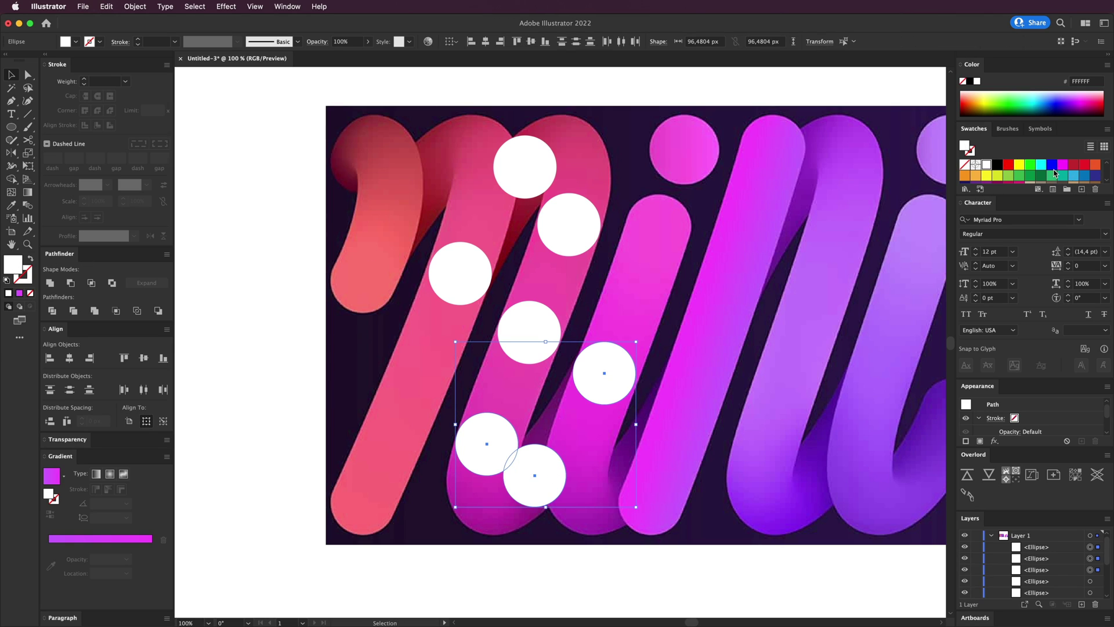
pyautogui.scroll(-2, 1054, 172)
pyautogui.click(1053, 166)
pyautogui.click(706, 371)
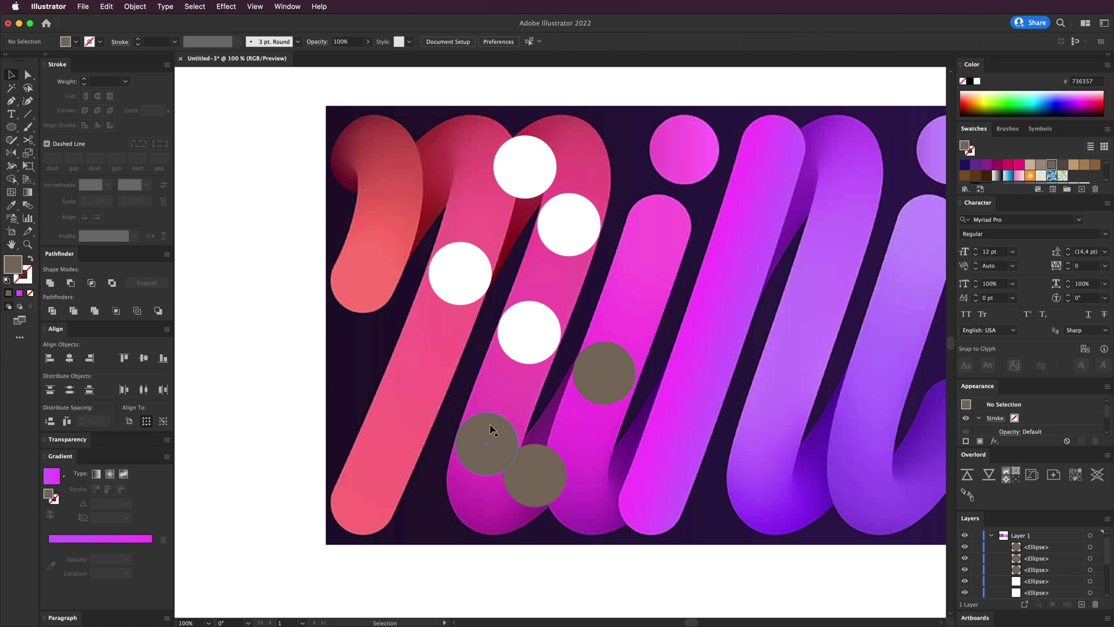
pyautogui.moveTo(486, 440); pyautogui.dragTo(532, 329)
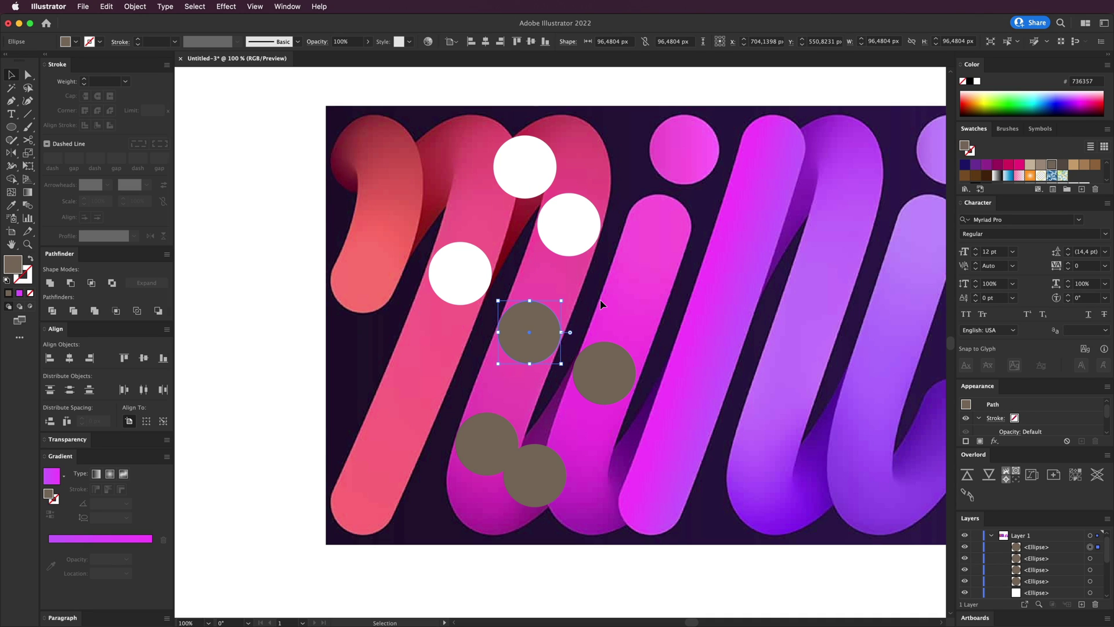
pyautogui.click(602, 304)
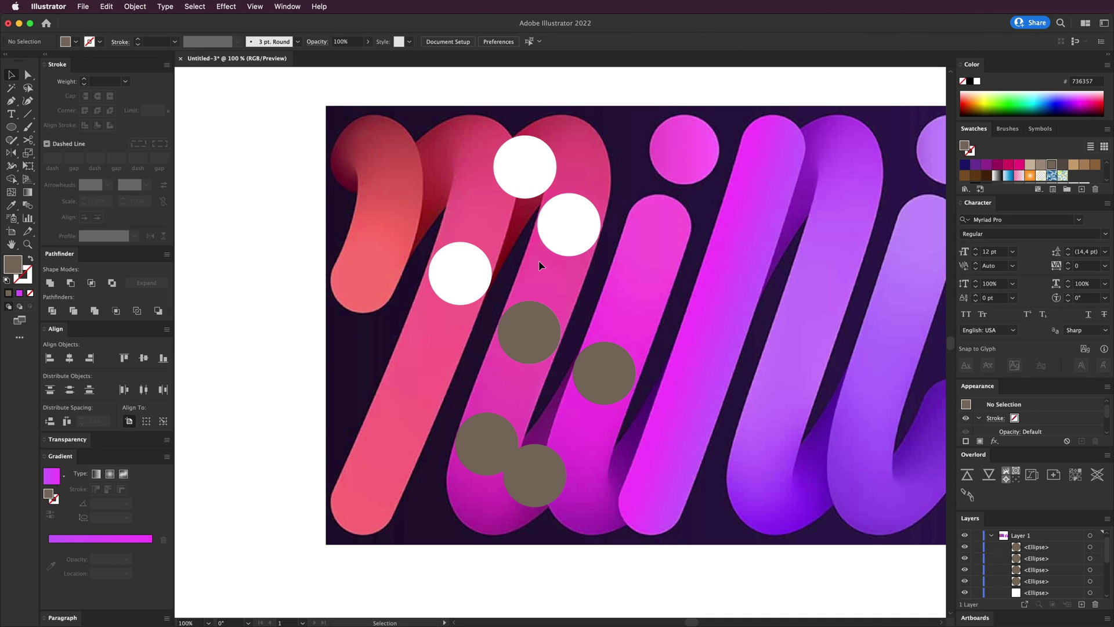
# Convert the three upper white circles into unfilled circles with a white stroke.
pyautogui.click(31, 259)
pyautogui.doubleClick(25, 275)
pyautogui.moveTo(702, 218); pyautogui.dragTo(672, 169)
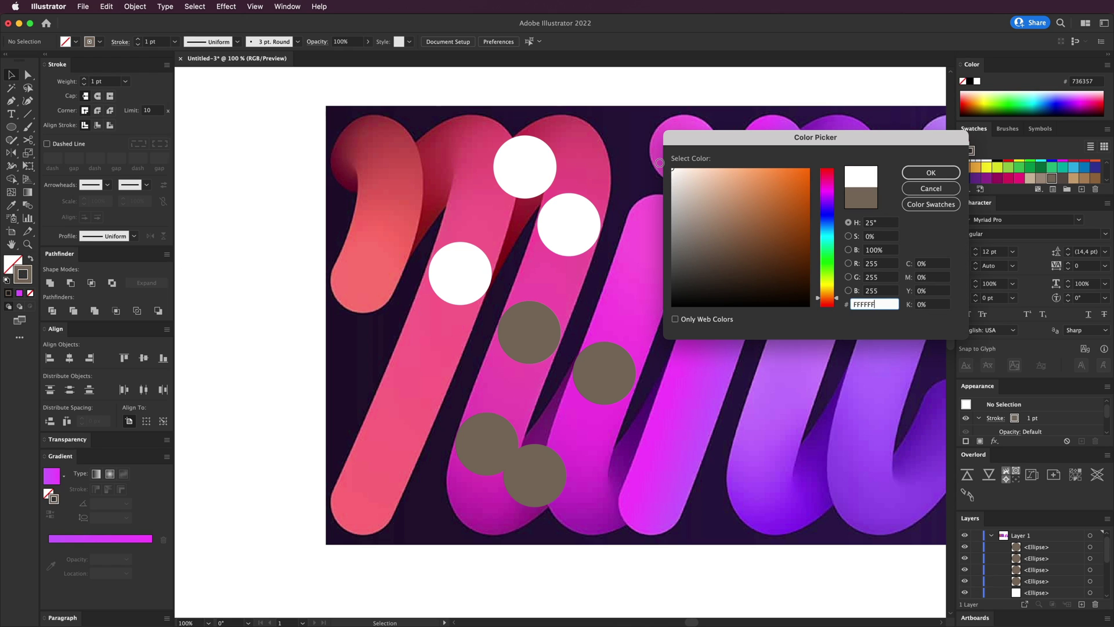
pyautogui.press('Return')
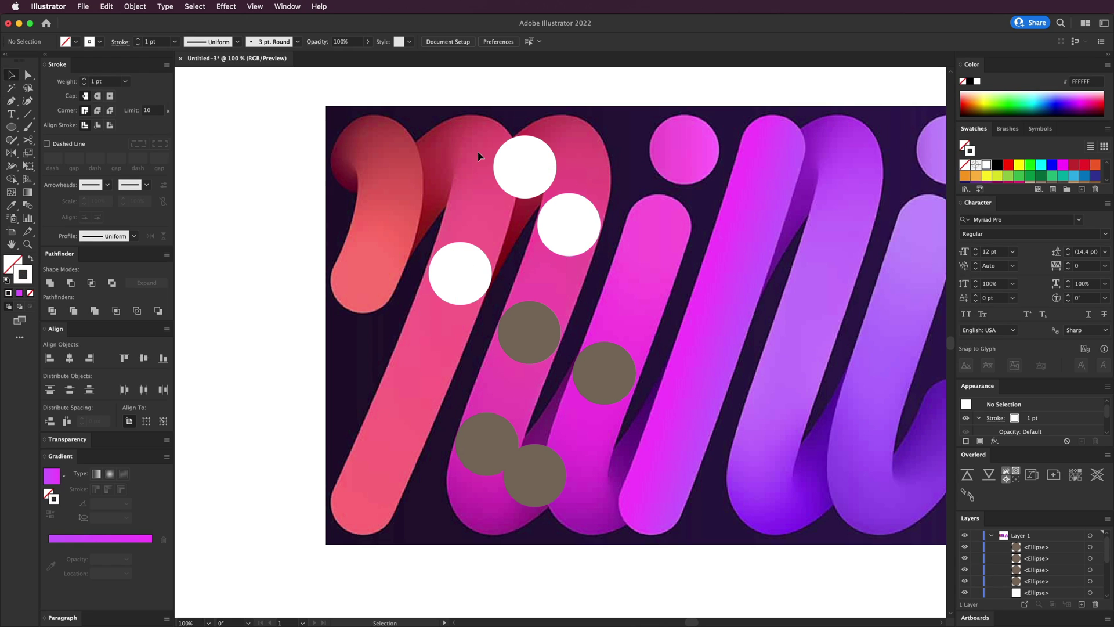
pyautogui.moveTo(404, 138); pyautogui.dragTo(611, 505)
pyautogui.moveTo(391, 155); pyautogui.dragTo(616, 280)
pyautogui.click(30, 259)
# Convert the four brown-grey circles and the remaining white mid-stem circle into unfilled outlines in their own colors.
pyautogui.click(528, 341)
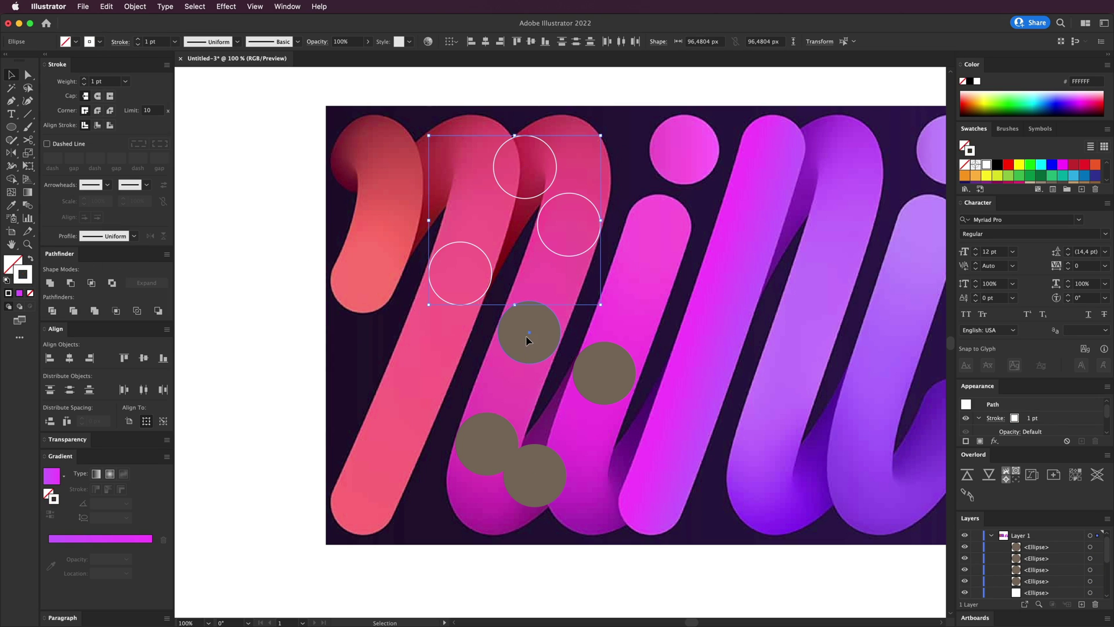
pyautogui.keyDown('shift'); pyautogui.click(601, 375); pyautogui.keyUp('shift')
pyautogui.keyDown('shift'); pyautogui.click(535, 470); pyautogui.keyUp('shift')
pyautogui.keyDown('shift'); pyautogui.click(471, 438); pyautogui.keyUp('shift')
pyautogui.click(31, 258)
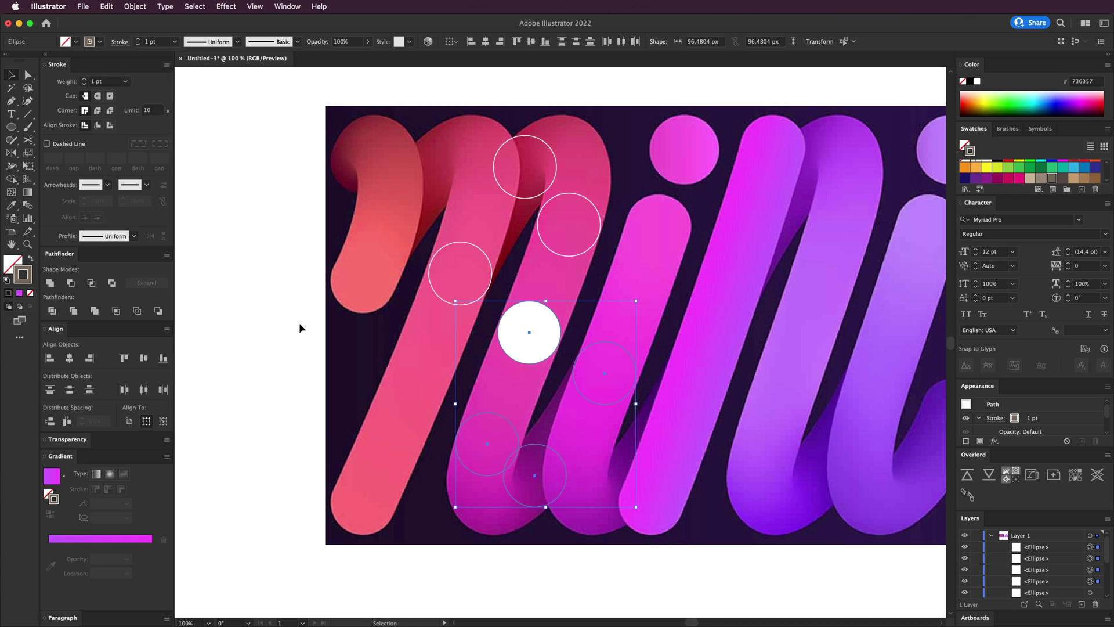
pyautogui.click(300, 328)
pyautogui.click(538, 332)
pyautogui.click(31, 259)
pyautogui.click(202, 253)
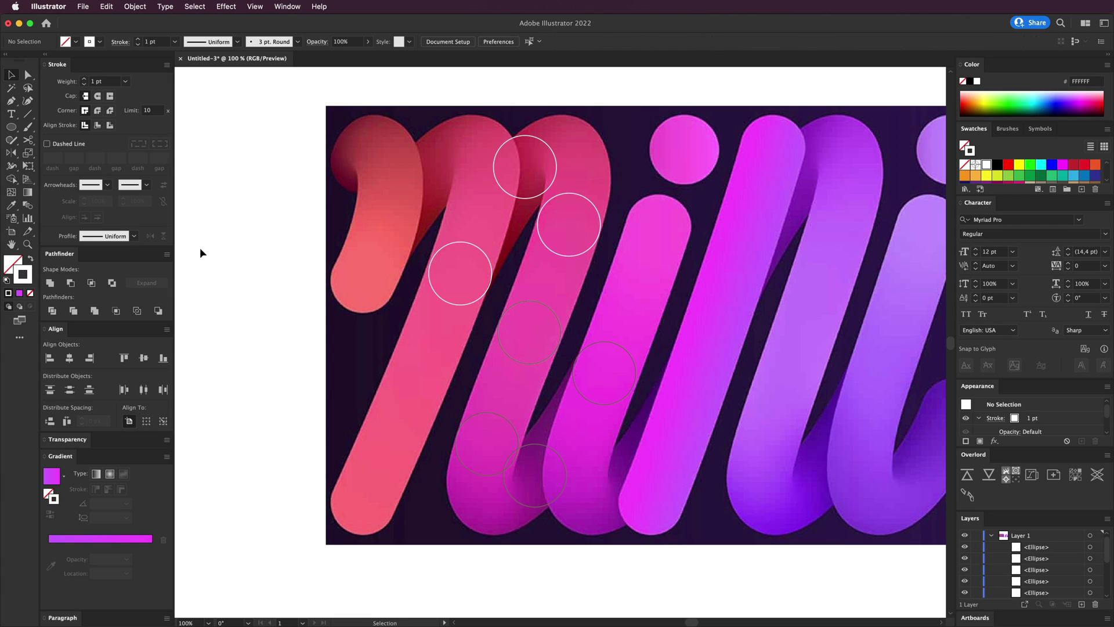
# Draw a Pen path from the first white circle's center, curving through the two upper circles to the shared mid-stem circle.
pyautogui.click(14, 101)
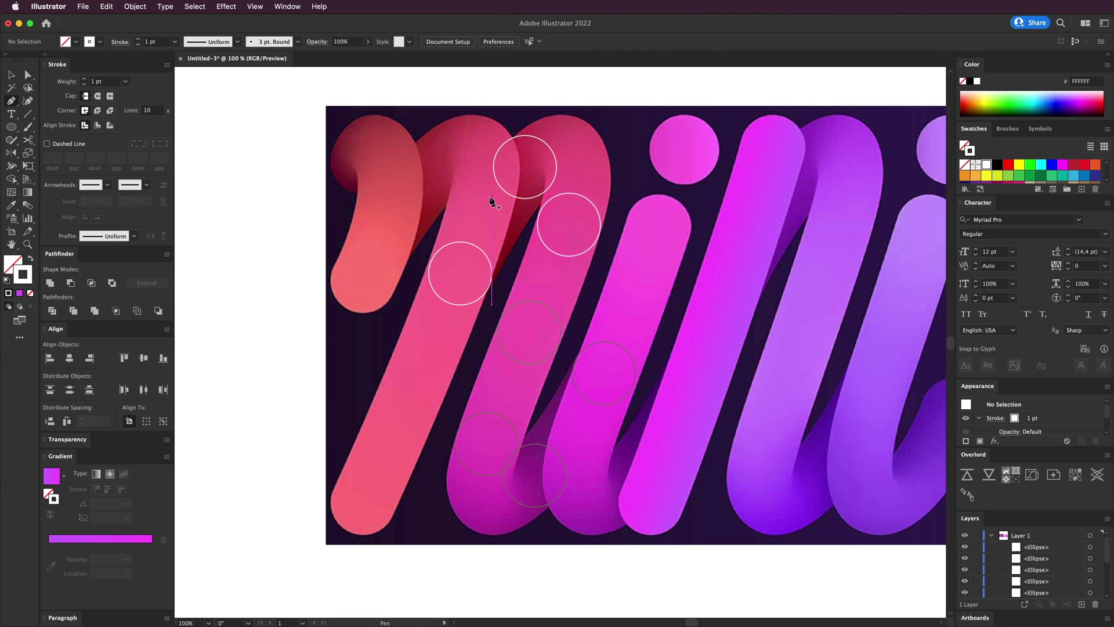
pyautogui.click(460, 274)
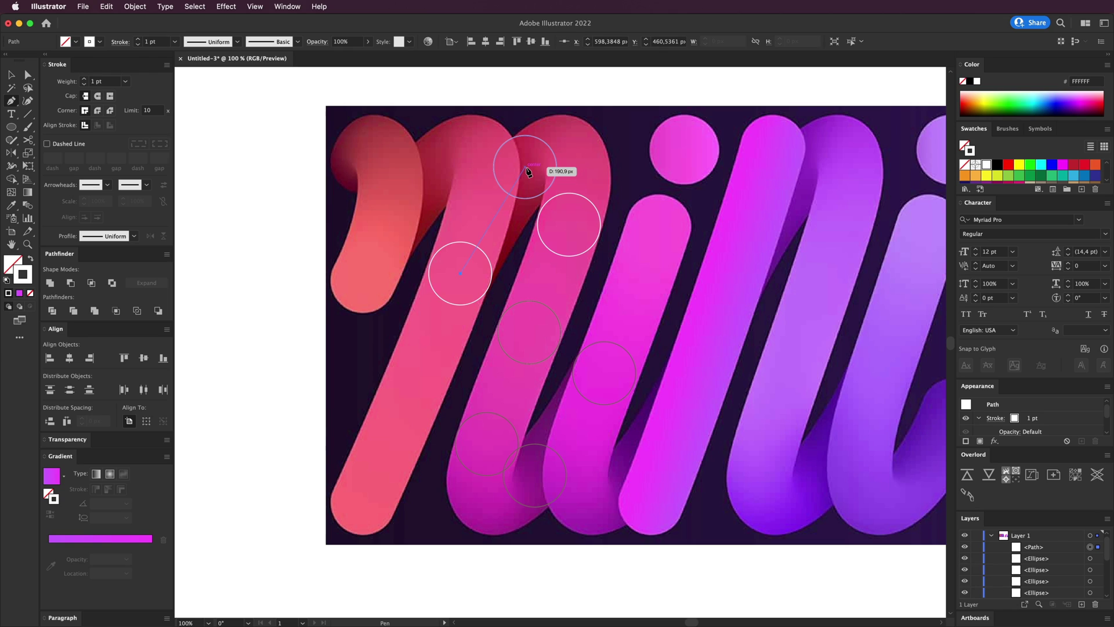
pyautogui.moveTo(526, 168); pyautogui.dragTo(556, 143)
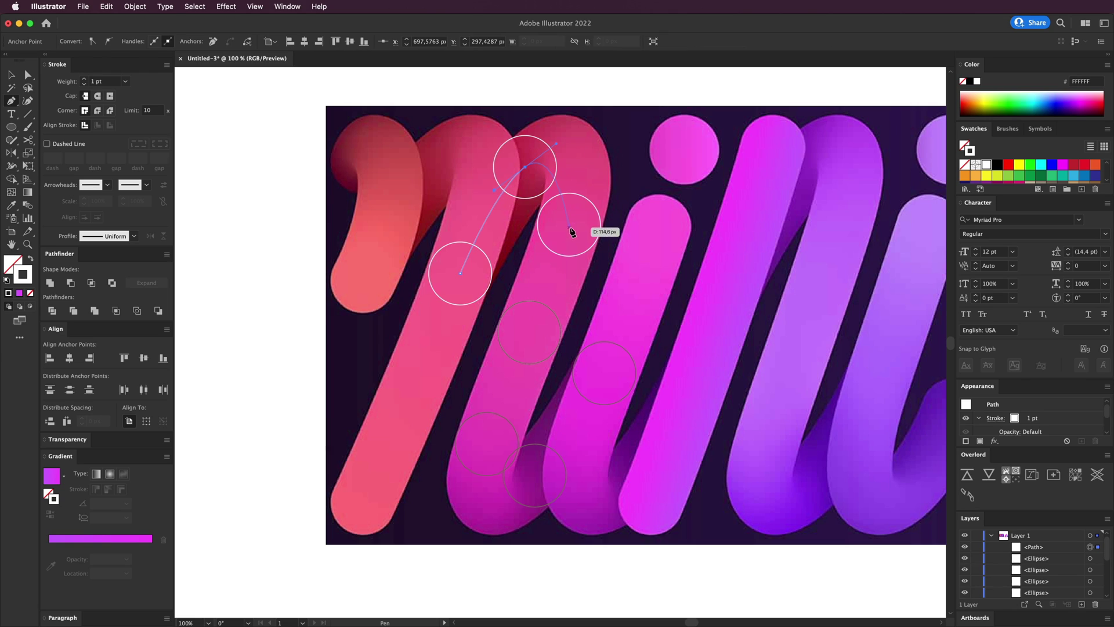
pyautogui.moveTo(568, 225); pyautogui.dragTo(556, 267)
pyautogui.moveTo(545, 304); pyautogui.dragTo(545, 305)
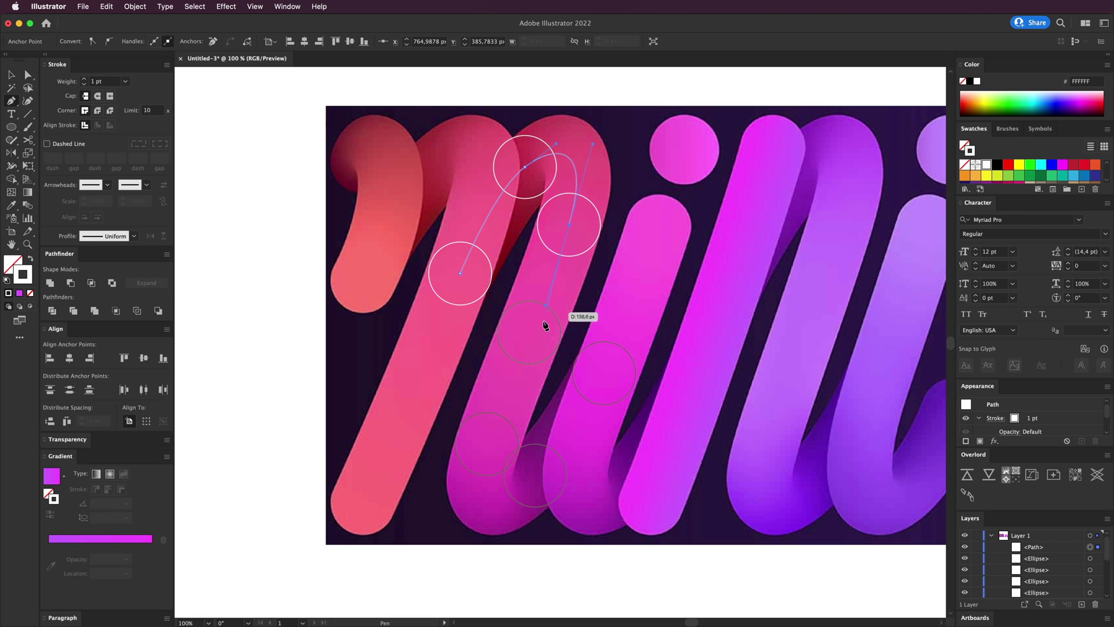
pyautogui.click(530, 332)
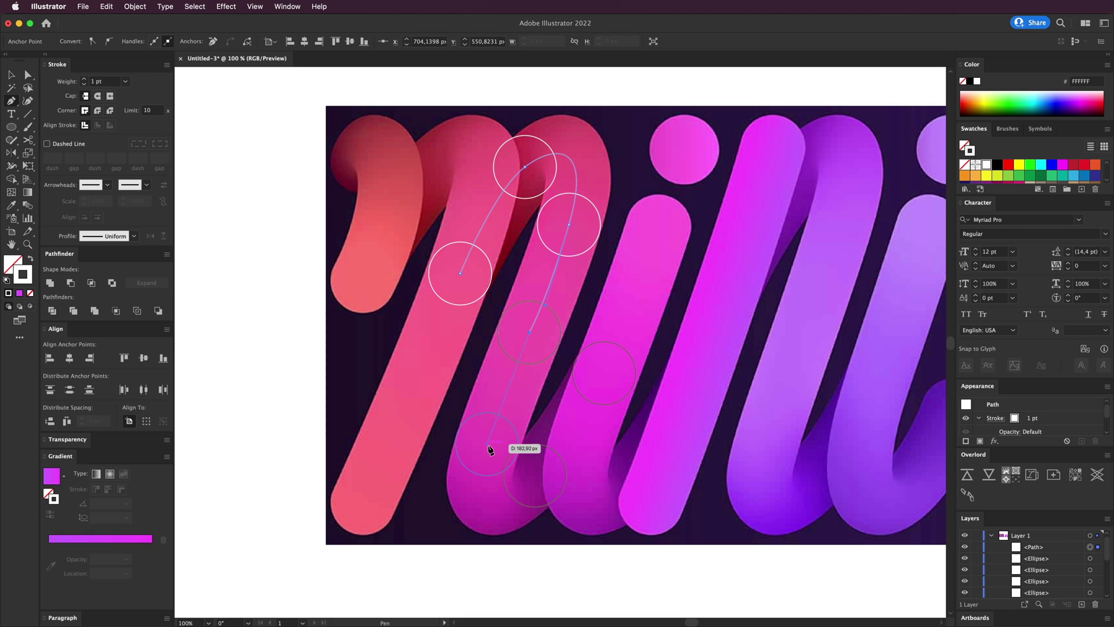
# Continue the spine through the lower stem circle and bottom bend, ending at the center of the last brown-grey circle.
pyautogui.click(488, 445)
pyautogui.moveTo(534, 475); pyautogui.dragTo(613, 408)
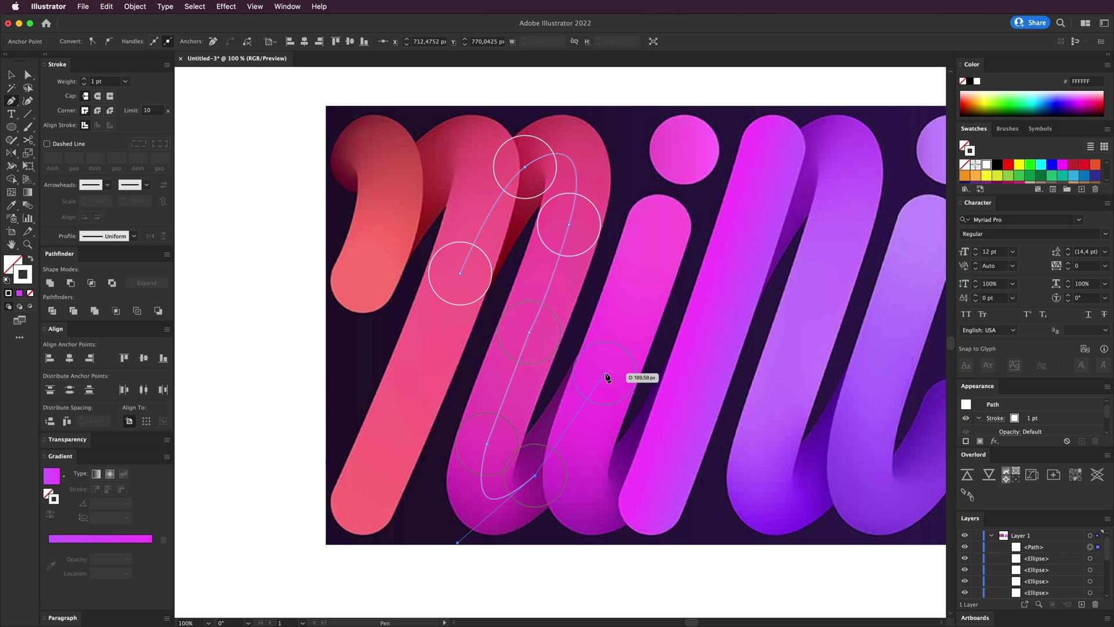
pyautogui.press('Escape')
pyautogui.moveTo(627, 324); pyautogui.dragTo(627, 323)
pyautogui.press('v')
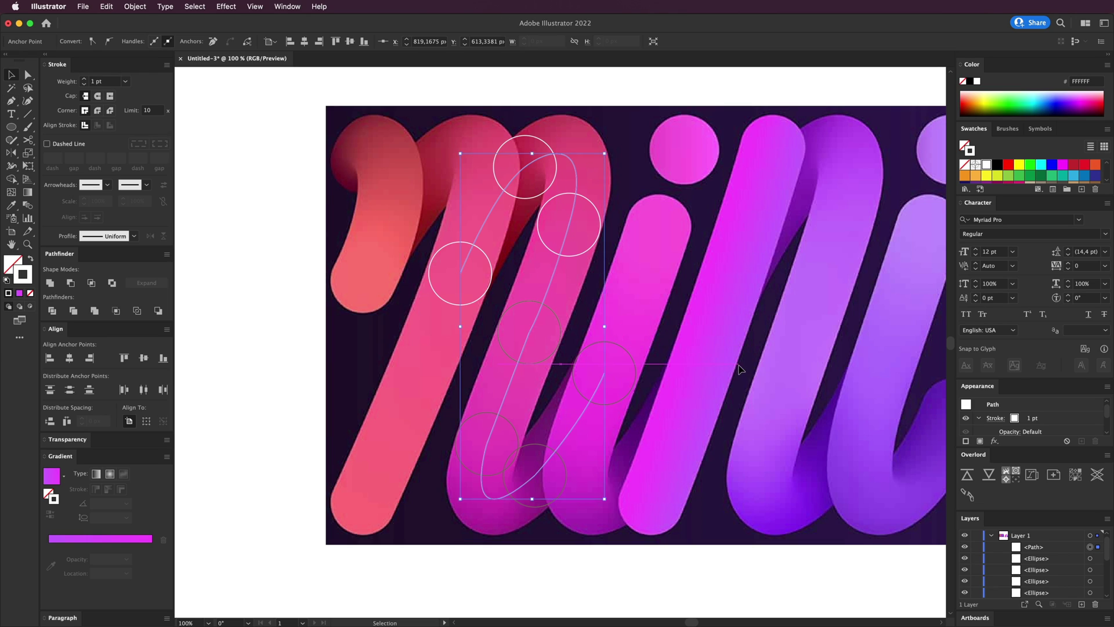
pyautogui.click(739, 370)
# Select the complete spine path and copy it.
pyautogui.press('a')
pyautogui.click(529, 333)
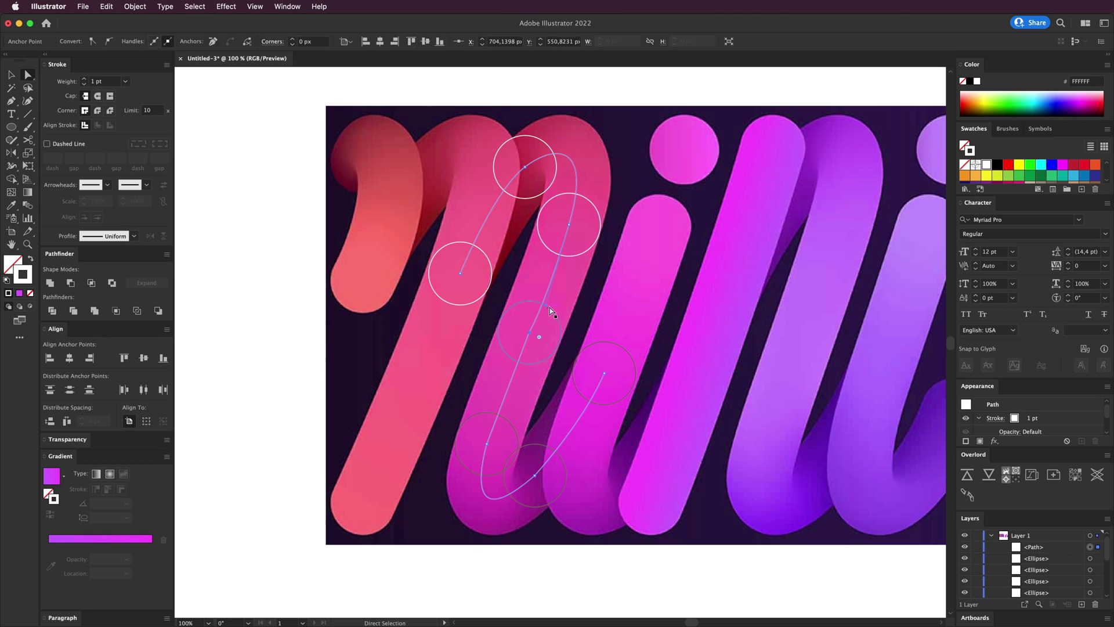
pyautogui.click(534, 489)
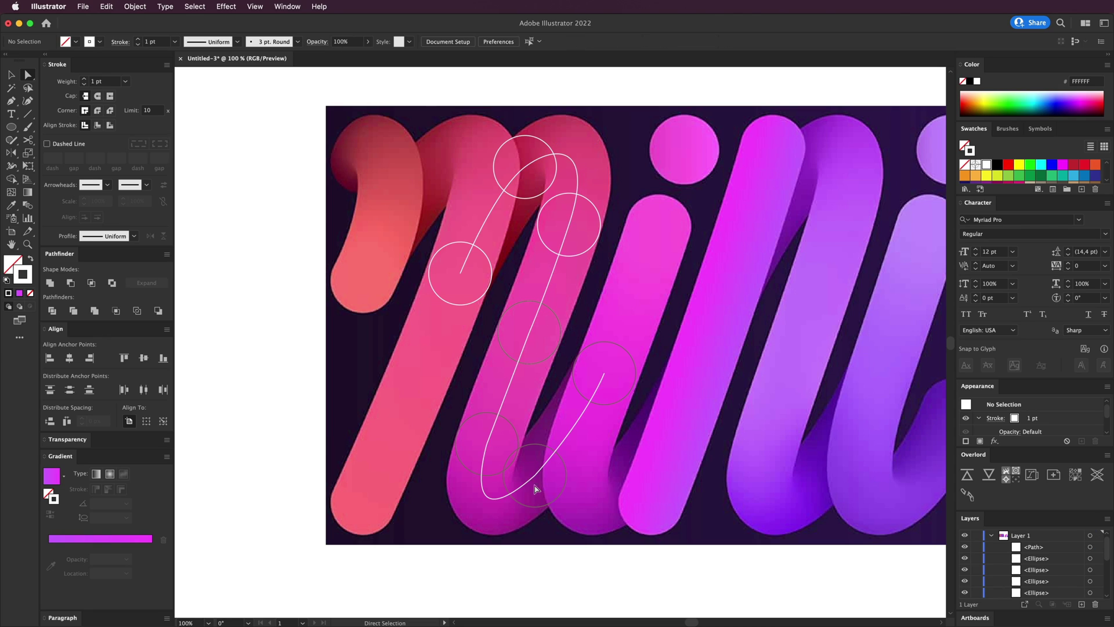
pyautogui.click(496, 440)
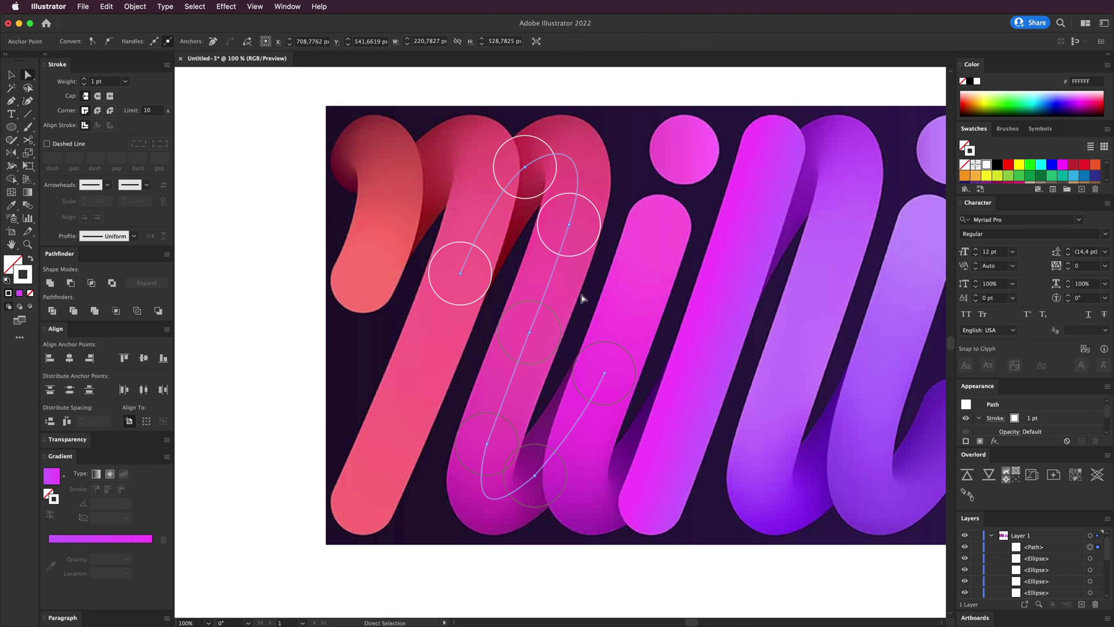
pyautogui.press('v')
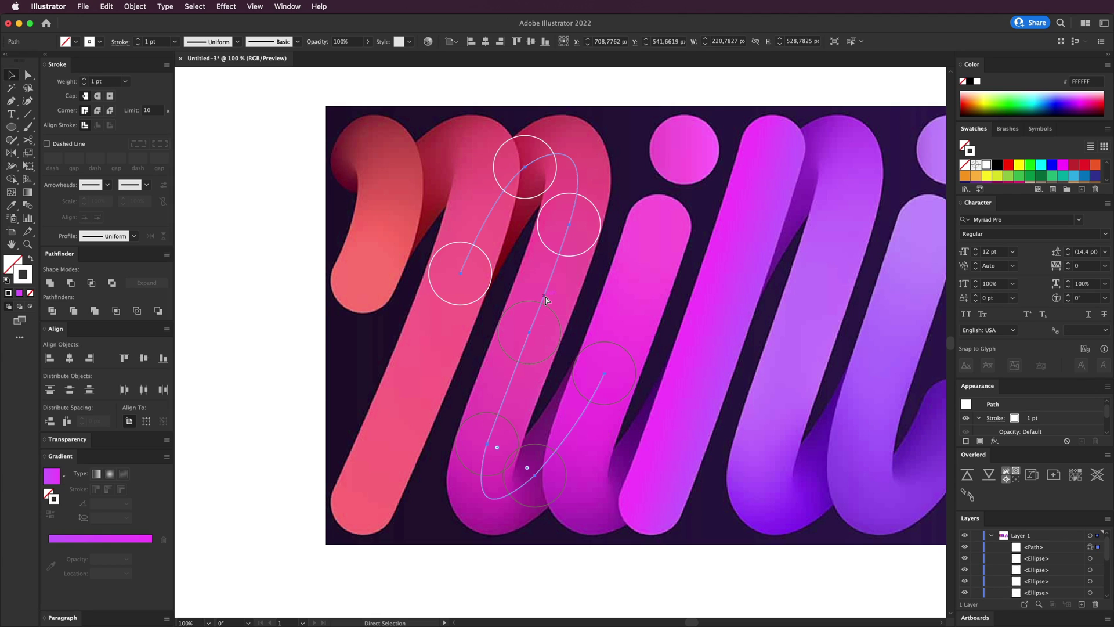
pyautogui.click(619, 369)
pyautogui.press('a')
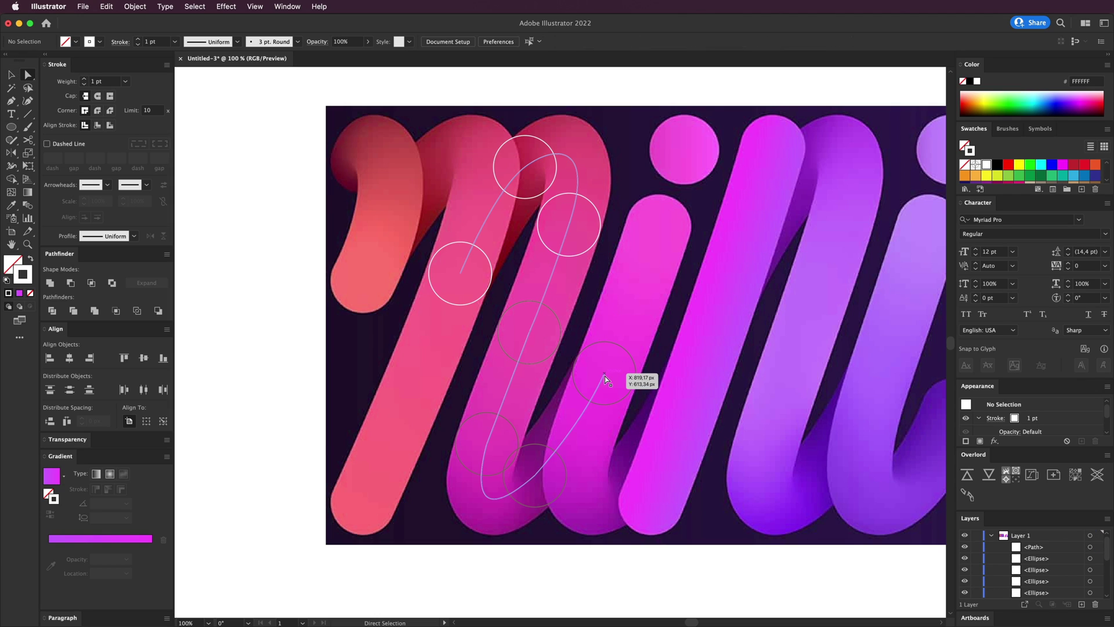
# Delete the spine's three lowest anchors so the white path ends at the shared mid-stem circle.
pyautogui.click(604, 374)
pyautogui.press('Delete')
pyautogui.click(535, 475)
pyautogui.press('Delete')
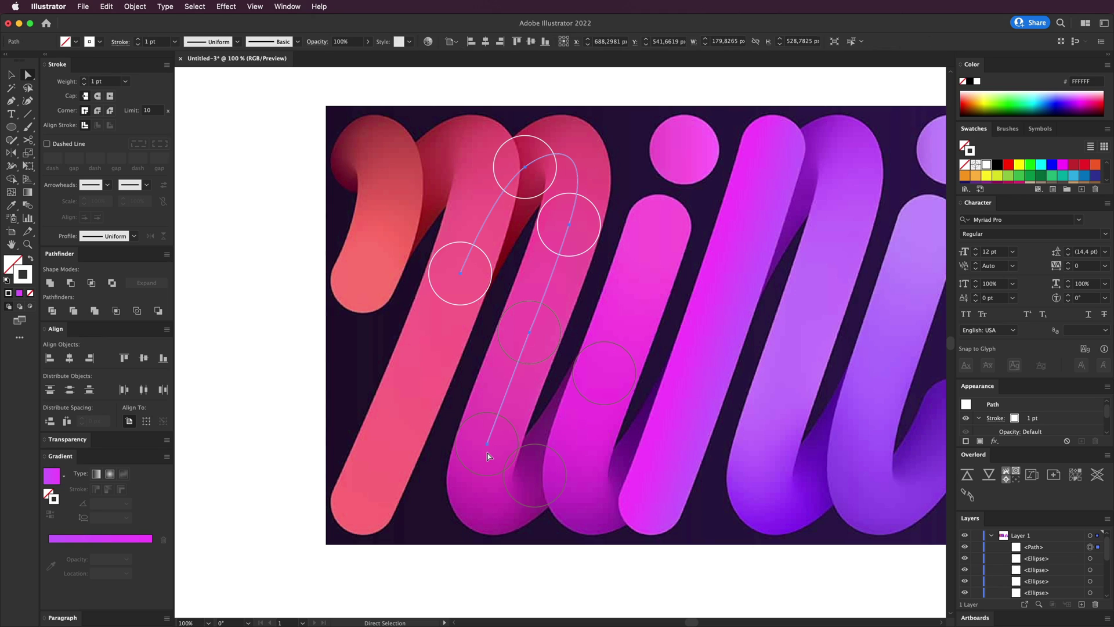
pyautogui.click(487, 444)
pyautogui.press('Delete')
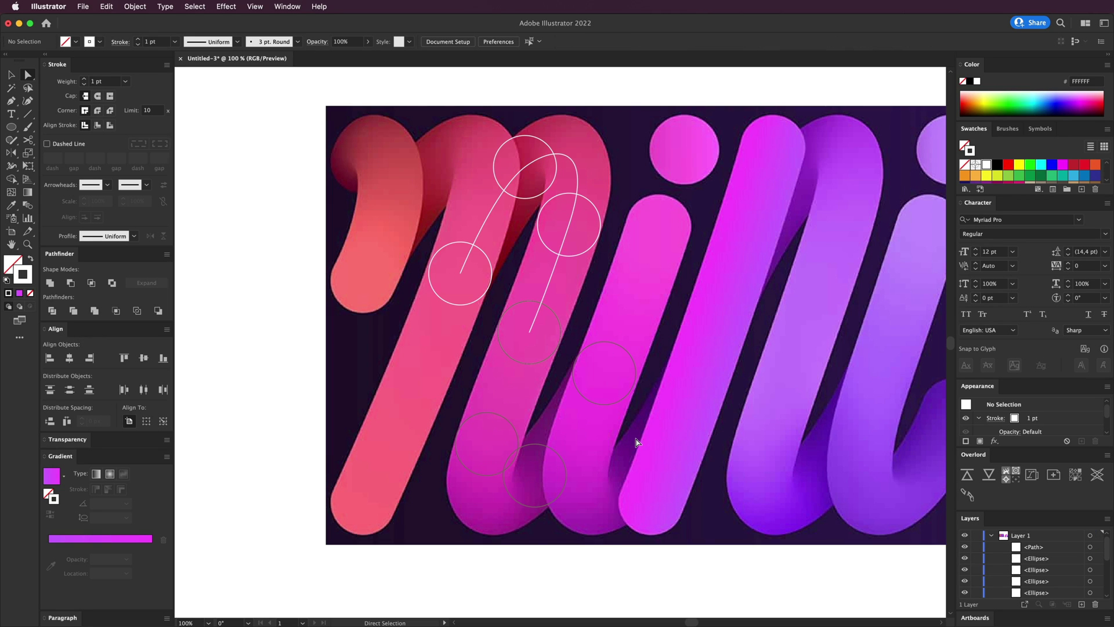
# Paste the copied full spine in place and set its stroke to red FF0000.
pyautogui.press('super+z')
pyautogui.press('super+z')
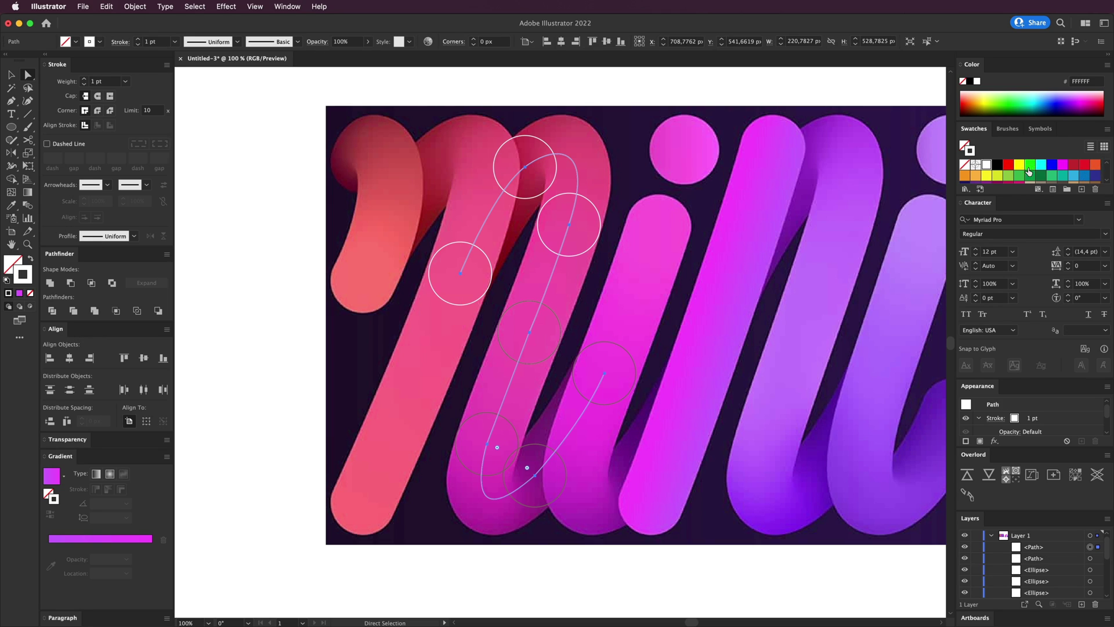
pyautogui.click(1010, 166)
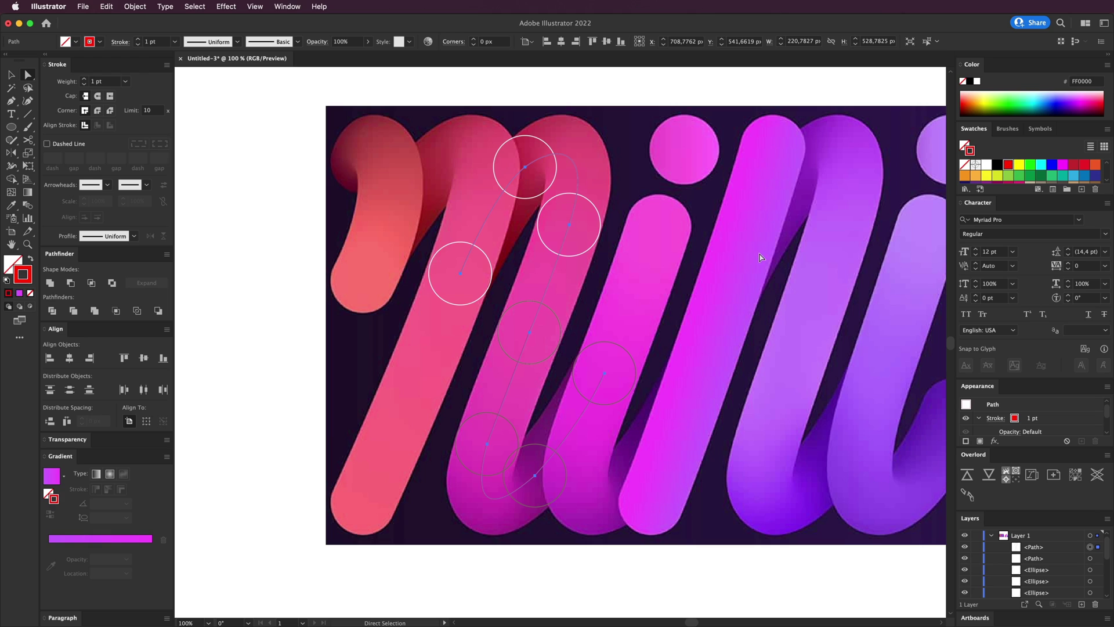
# Delete the red spine's three upper anchors so it starts at the shared mid-stem circle.
pyautogui.click(461, 273)
pyautogui.press('Delete')
pyautogui.click(525, 167)
pyautogui.press('Delete')
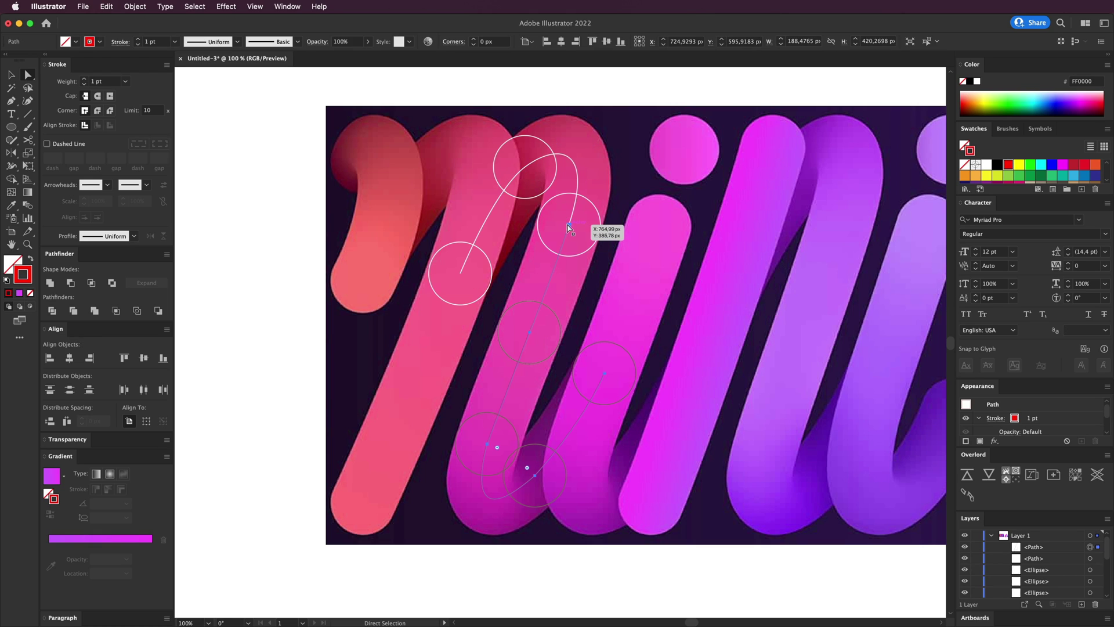
pyautogui.click(569, 225)
pyautogui.press('Delete')
pyautogui.click(610, 290)
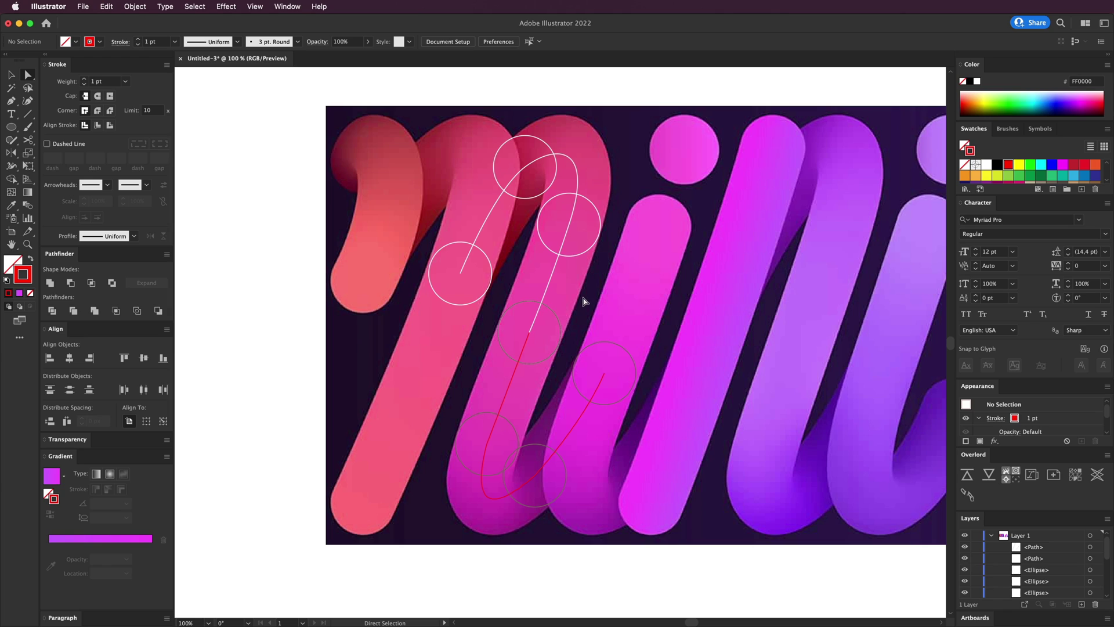
# Fill the first white-outlined circle with the dark red sampled from the reference's shadow beside it.
pyautogui.press('v')
pyautogui.scroll(2, 606, 275)
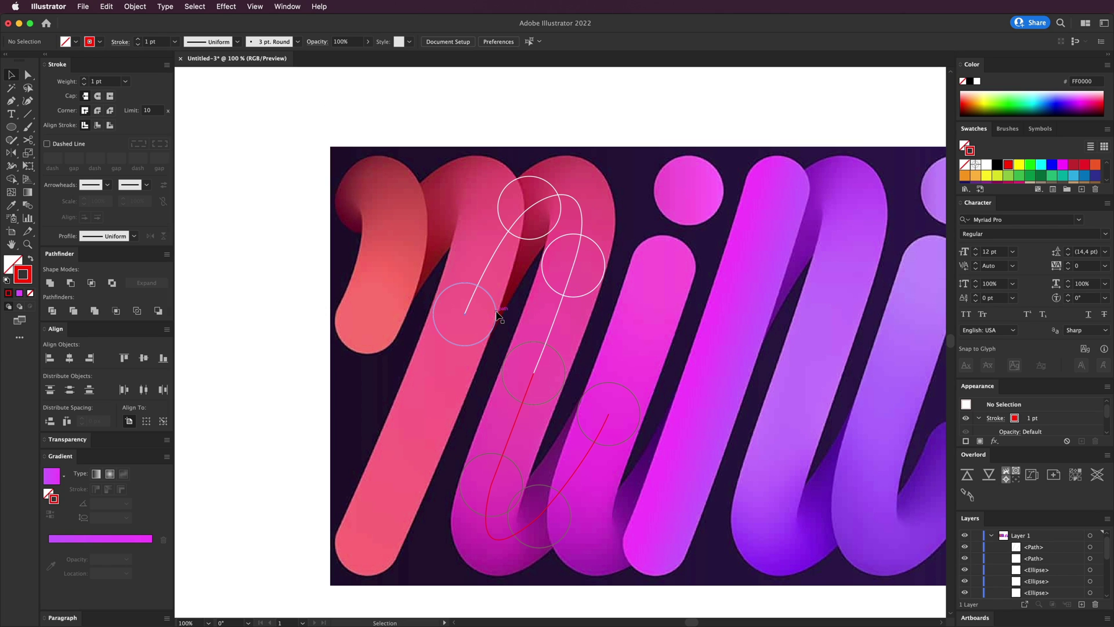
pyautogui.click(497, 315)
pyautogui.press('i')
pyautogui.click(504, 308)
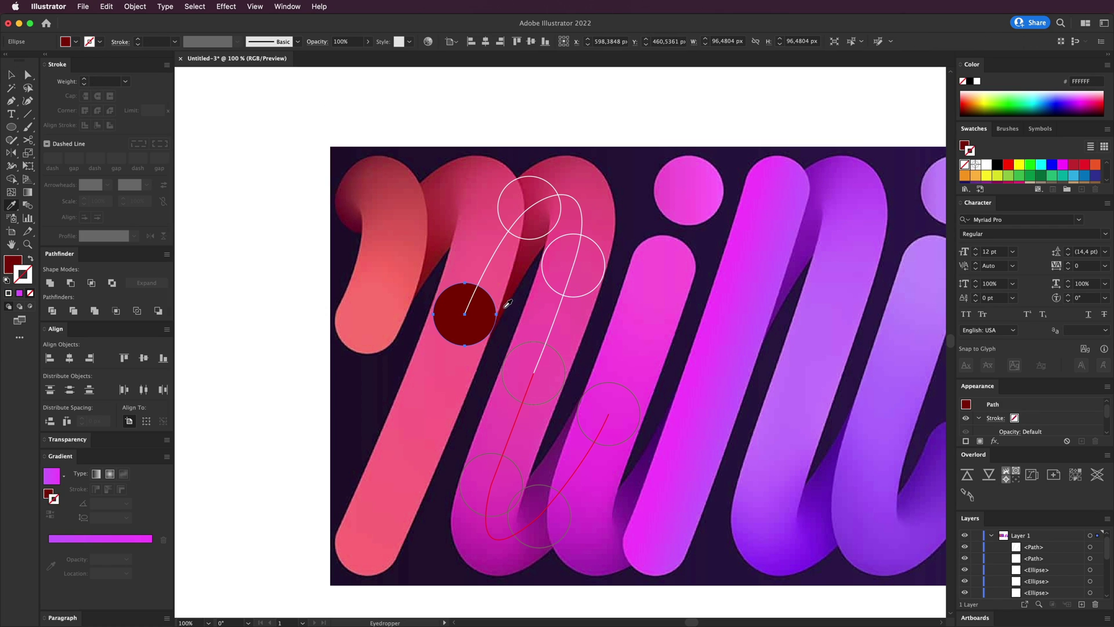
# Fill the second and third circles along the white spine with the reds and pinks sampled from the reference beneath them.
pyautogui.press('a')
pyautogui.click(548, 237)
pyautogui.press('i')
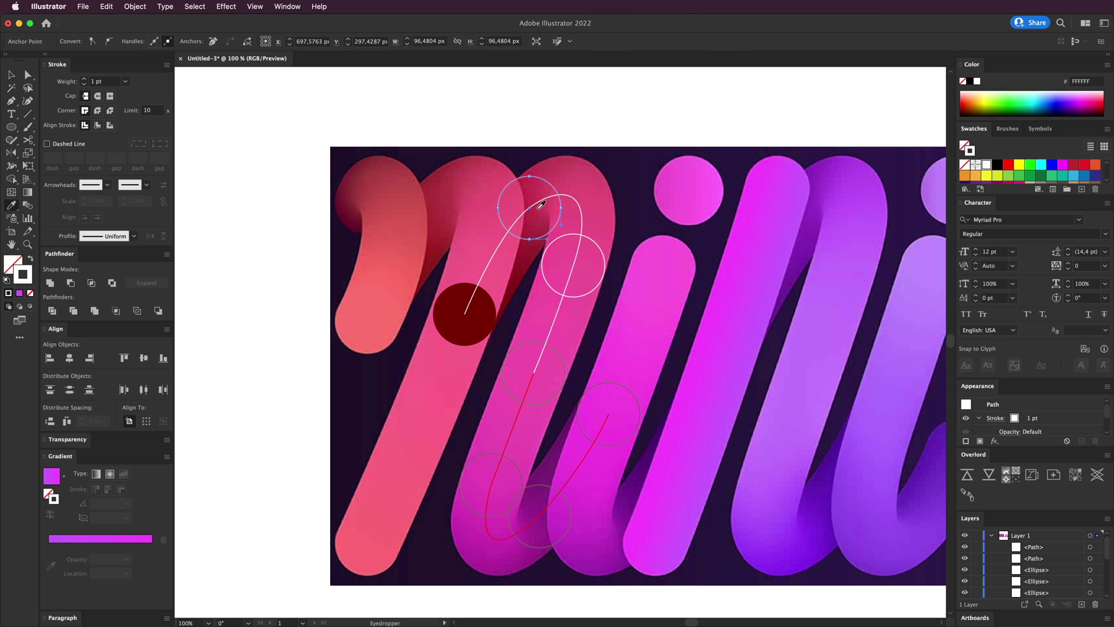
pyautogui.click(538, 209)
pyautogui.press('v')
pyautogui.click(597, 244)
pyautogui.press('i')
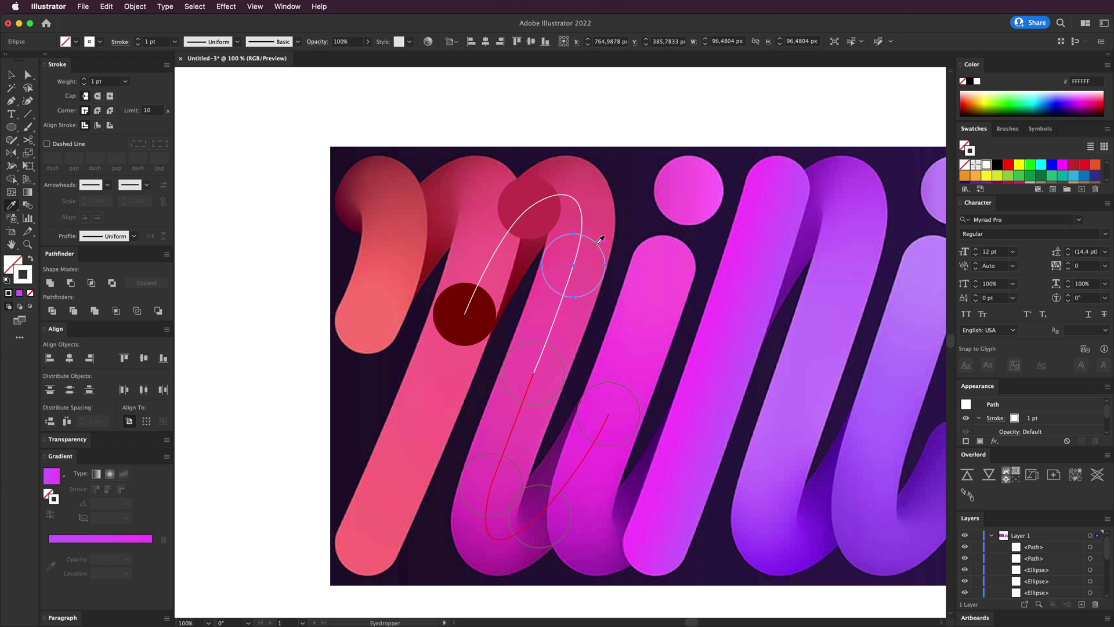
pyautogui.click(589, 270)
pyautogui.press('v')
pyautogui.click(606, 349)
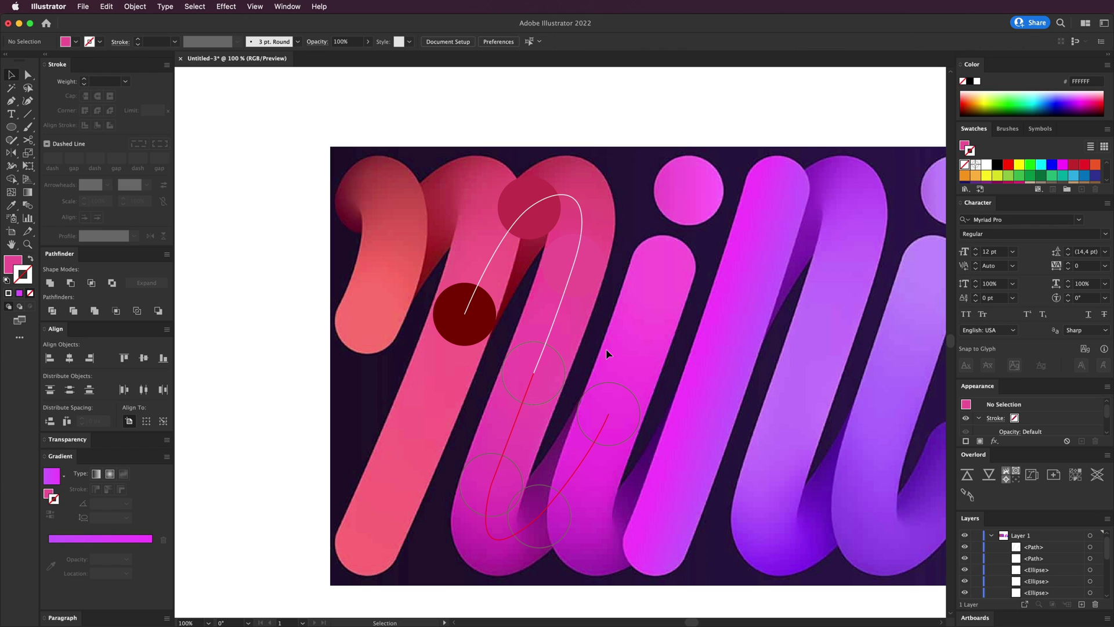
# Move the four lower outlined circles and the red spine to the right, clear of the shared mid-stem circle.
pyautogui.click(565, 367)
pyautogui.keyDown('shift'); pyautogui.click(515, 466); pyautogui.keyUp('shift')
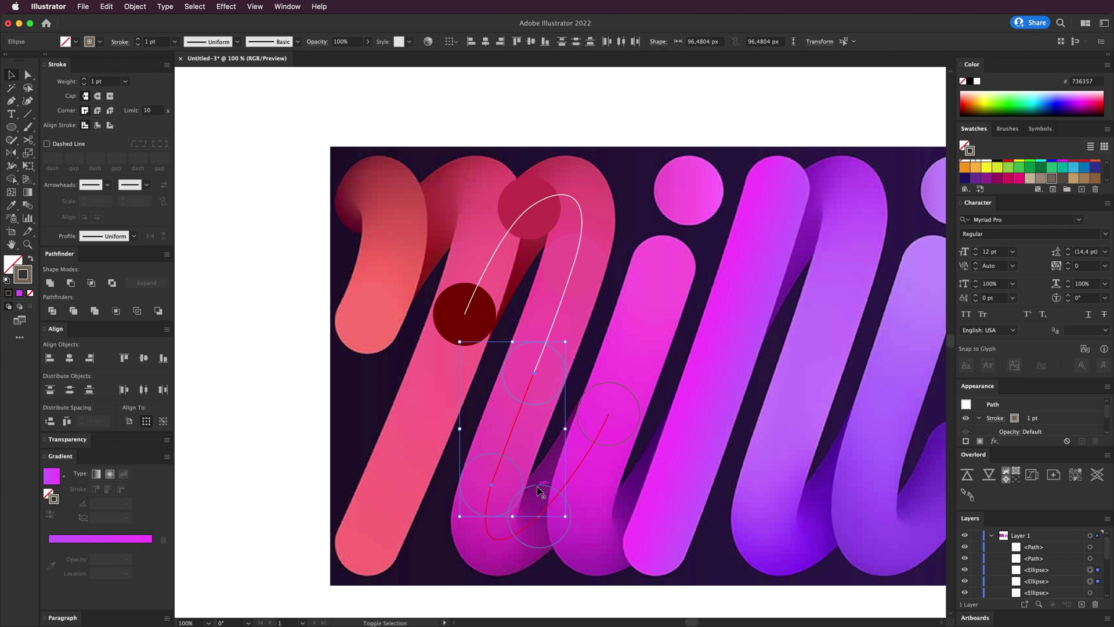
pyautogui.keyDown('shift'); pyautogui.click(539, 485); pyautogui.keyUp('shift')
pyautogui.keyDown('shift'); pyautogui.click(590, 439); pyautogui.keyUp('shift')
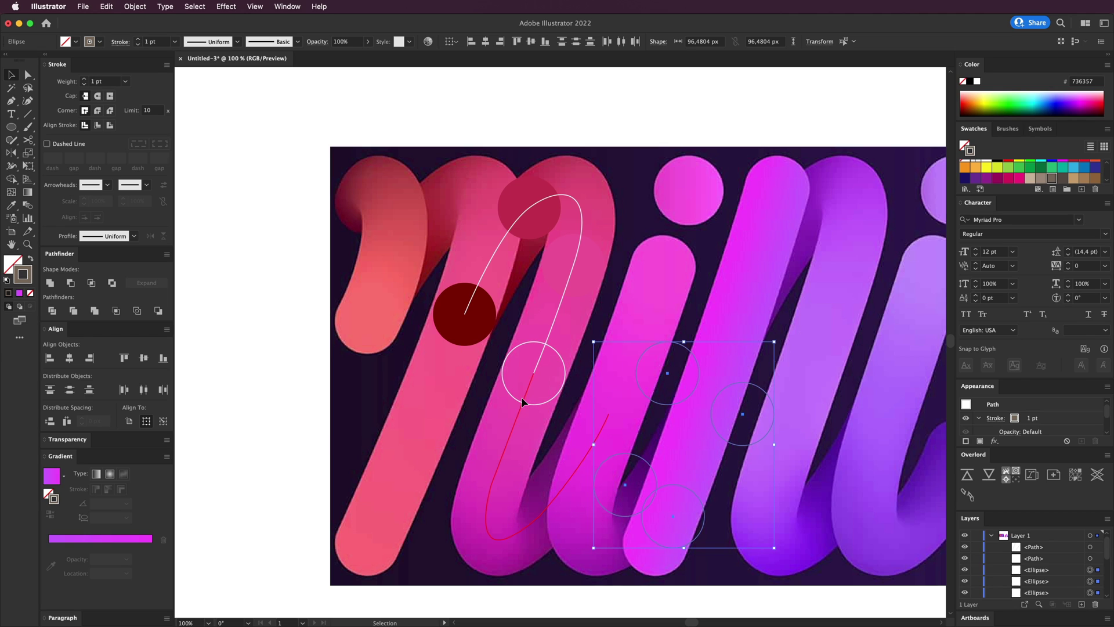
pyautogui.moveTo(518, 420); pyautogui.dragTo(687, 419)
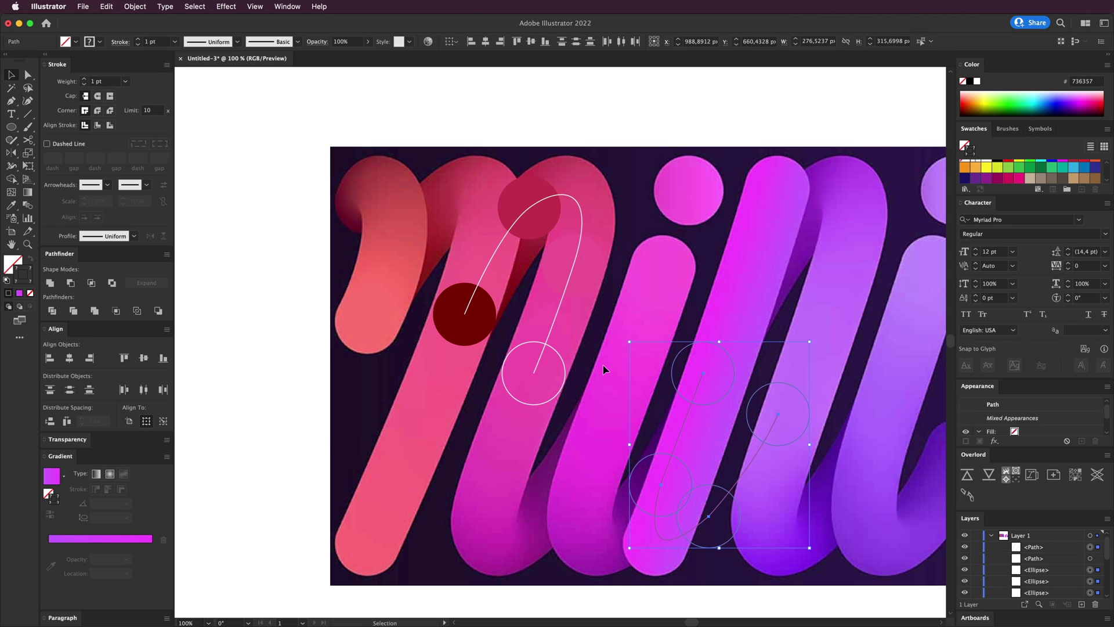
# Fill the mid-stem circle at the white spine's end with the pink sampled from the reference beneath it.
pyautogui.click(564, 369)
pyautogui.press('i')
pyautogui.click(549, 368)
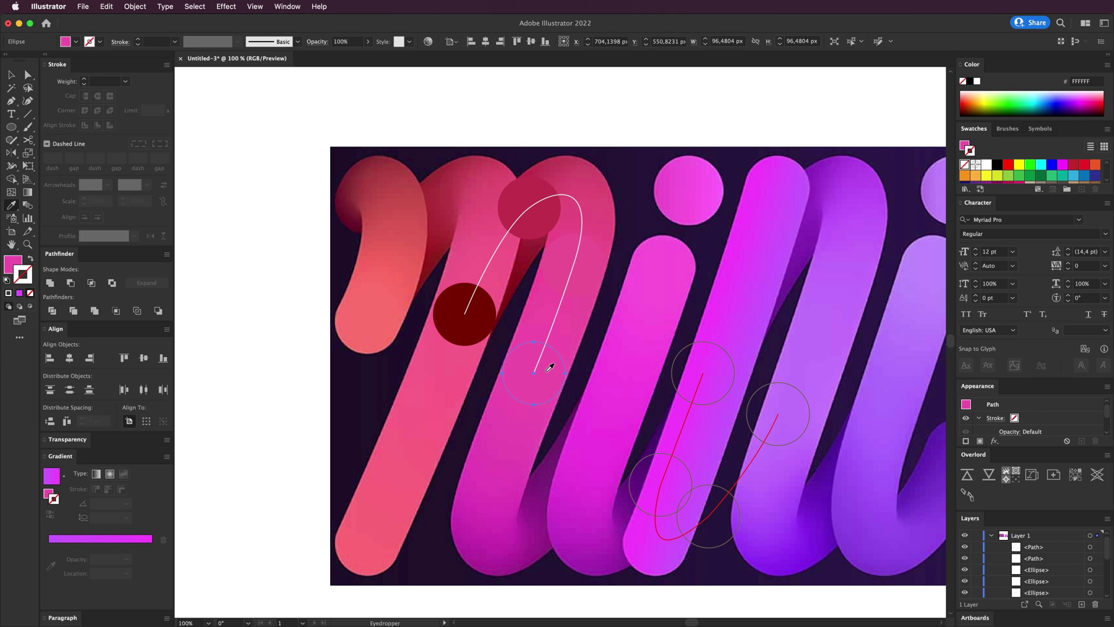
pyautogui.press('v')
pyautogui.click(623, 339)
# Check the layer stacking order of the filled circles along the white spine.
pyautogui.click(490, 317)
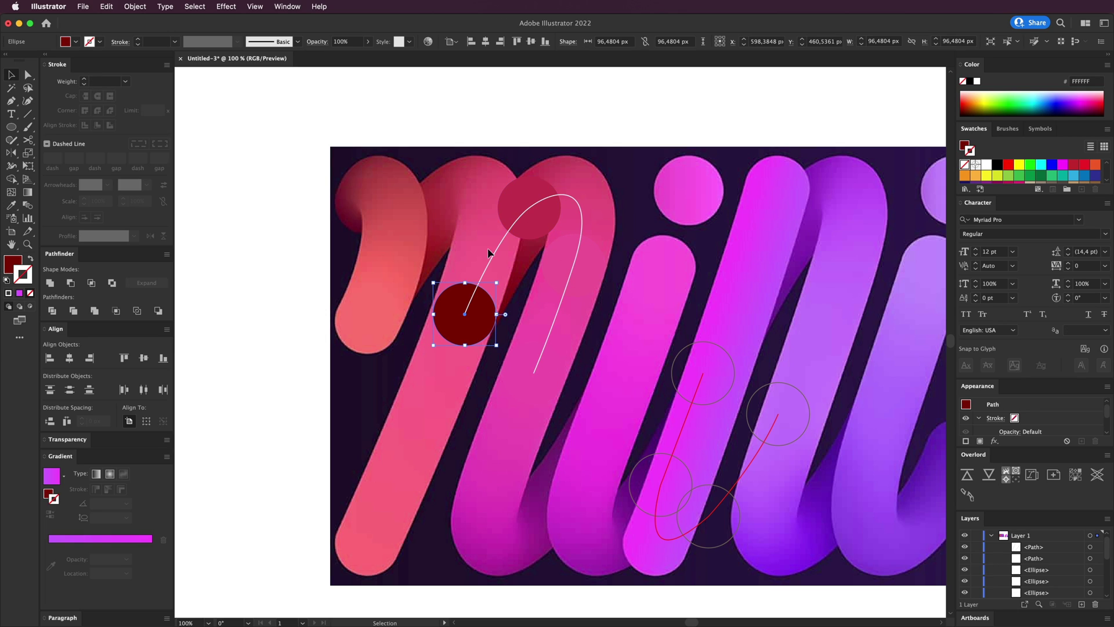
pyautogui.scroll(-10, 1060, 576)
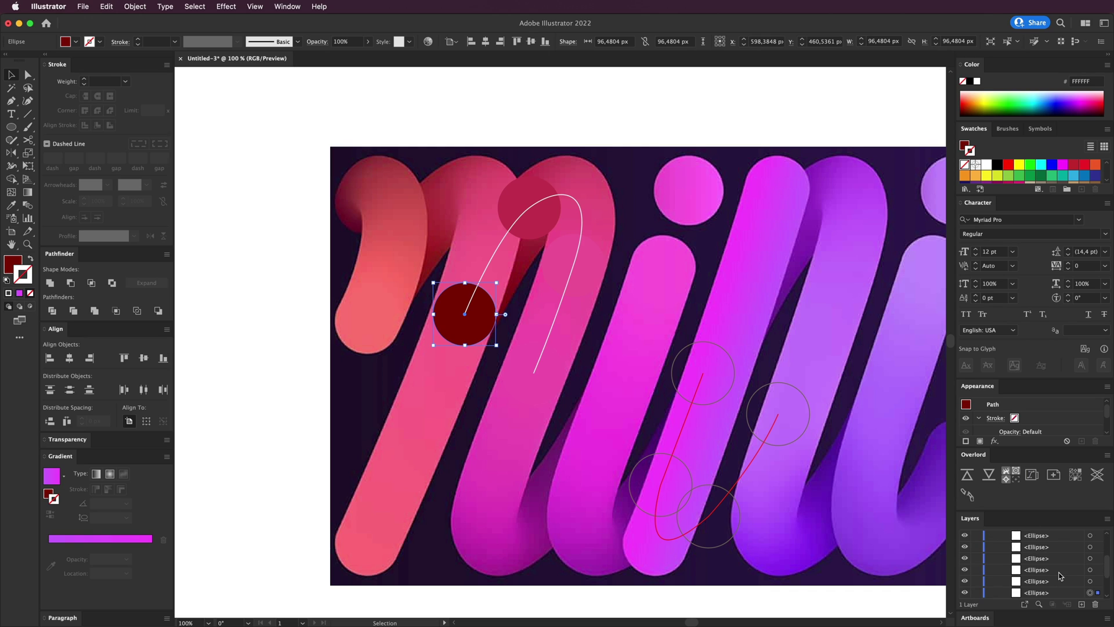
pyautogui.click(444, 374)
pyautogui.click(472, 332)
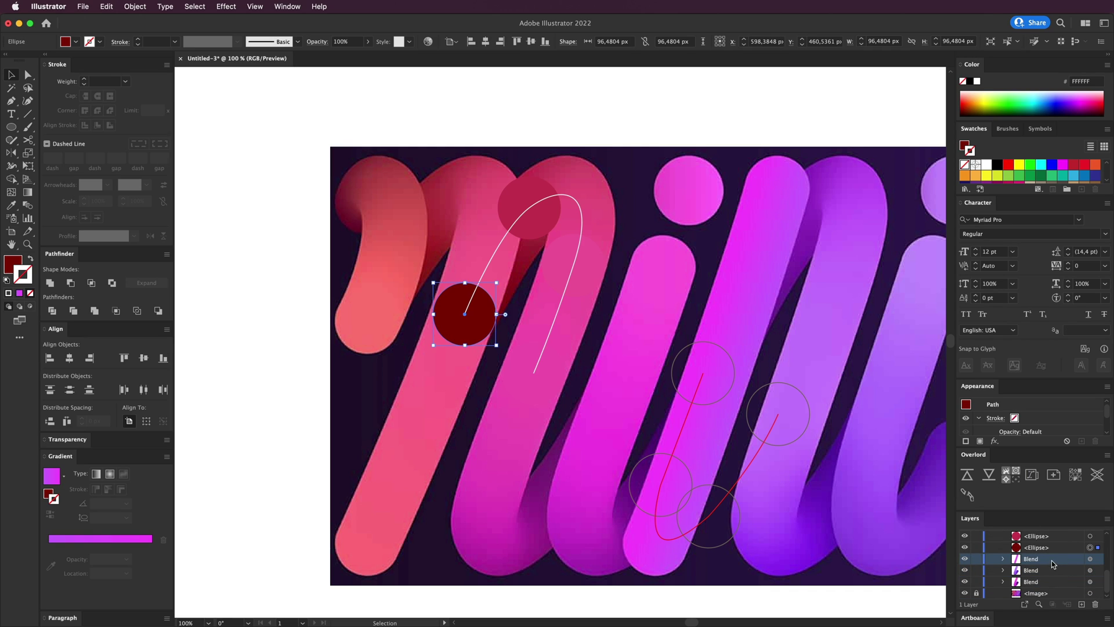
pyautogui.scroll(2, 1053, 562)
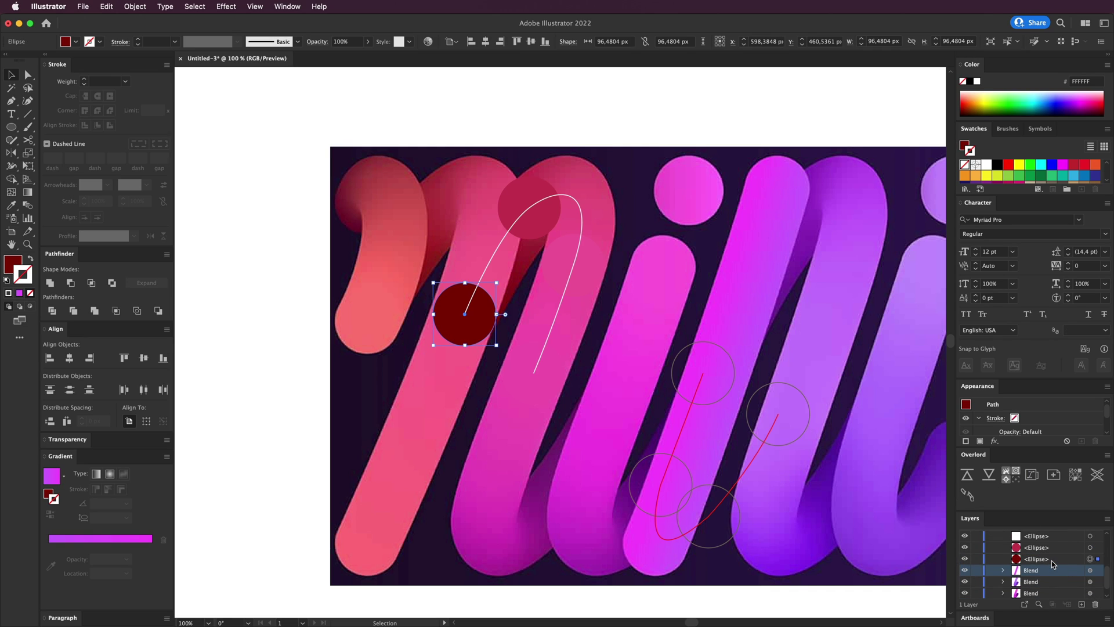
pyautogui.click(547, 223)
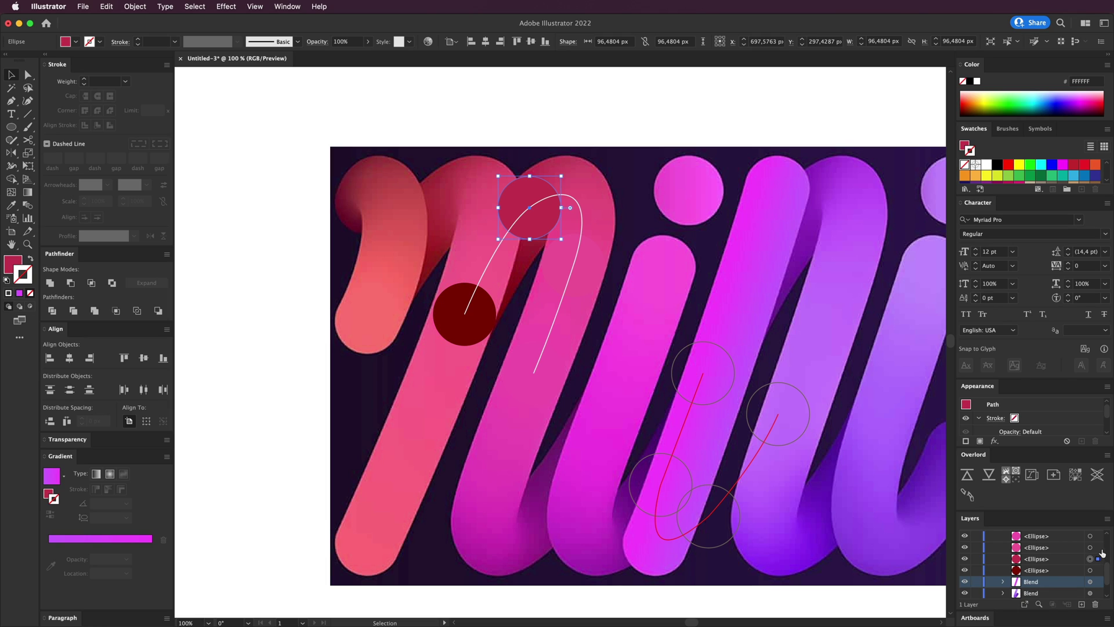
pyautogui.click(586, 274)
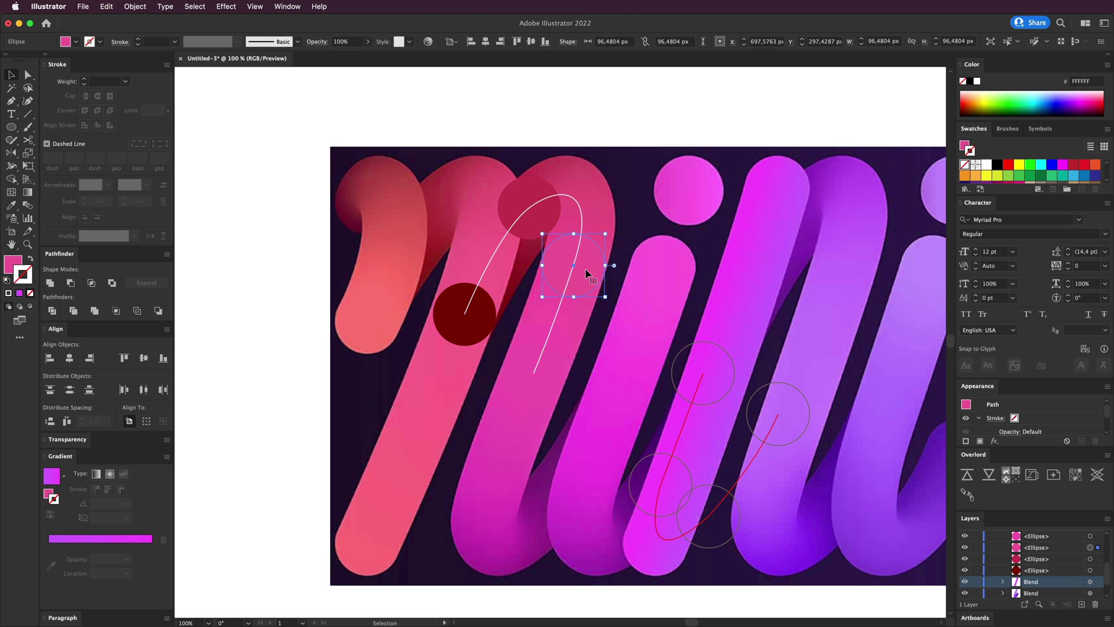
# Blend the four filled circles along the white spine, from the mid-stem pink to the dark red.
pyautogui.click(561, 367)
pyautogui.keyDown('shift'); pyautogui.click(589, 295); pyautogui.keyUp('shift')
pyautogui.keyDown('shift'); pyautogui.click(551, 230); pyautogui.keyUp('shift')
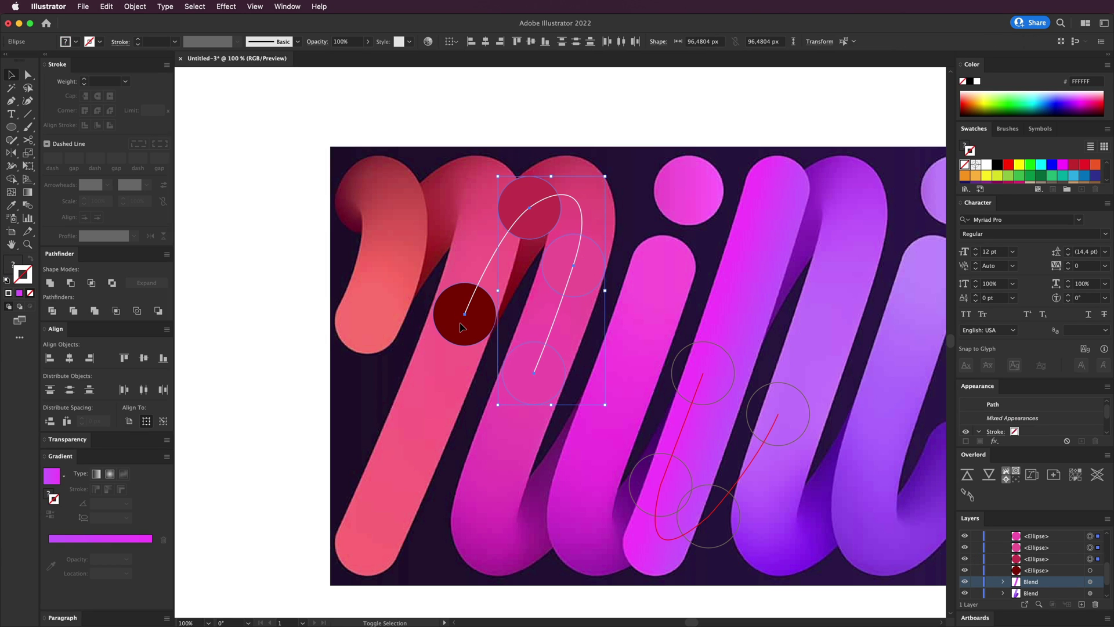
pyautogui.keyDown('shift'); pyautogui.click(463, 322); pyautogui.keyUp('shift')
pyautogui.click(135, 6)
pyautogui.moveTo(186, 324)
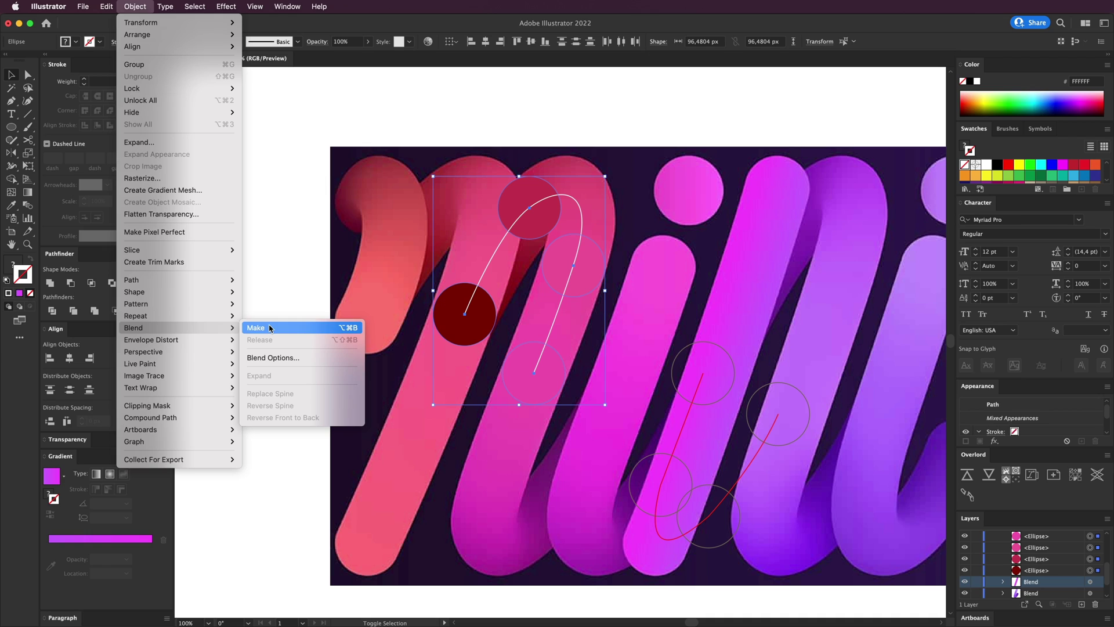
pyautogui.click(270, 326)
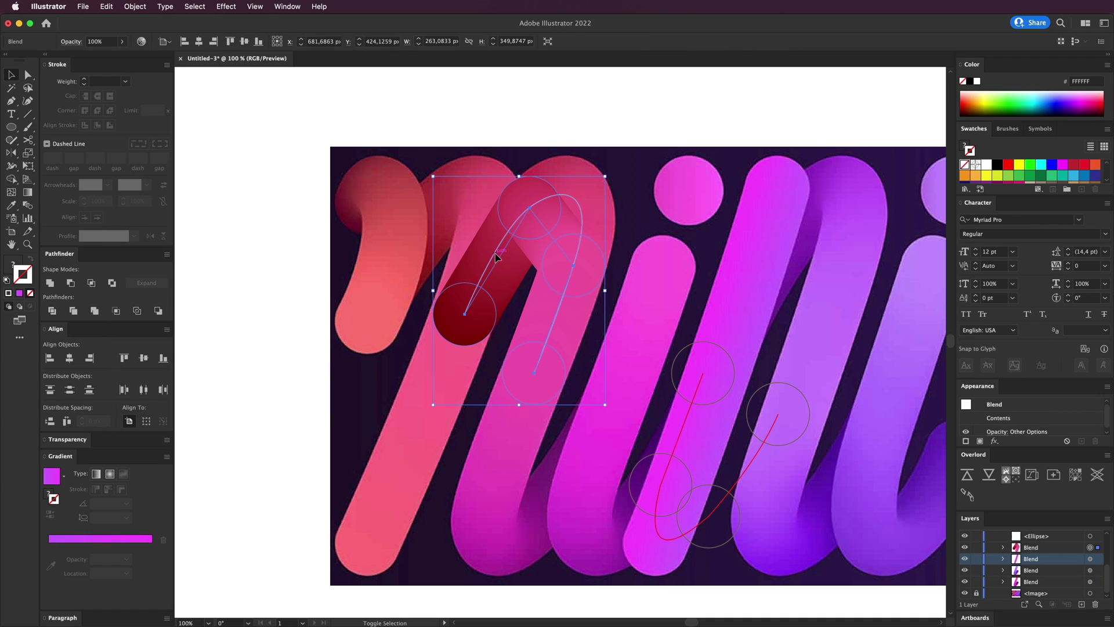
# Replace the new blend's spine with the white curved path.
pyautogui.click(136, 7)
pyautogui.moveTo(158, 309)
pyautogui.moveTo(174, 327)
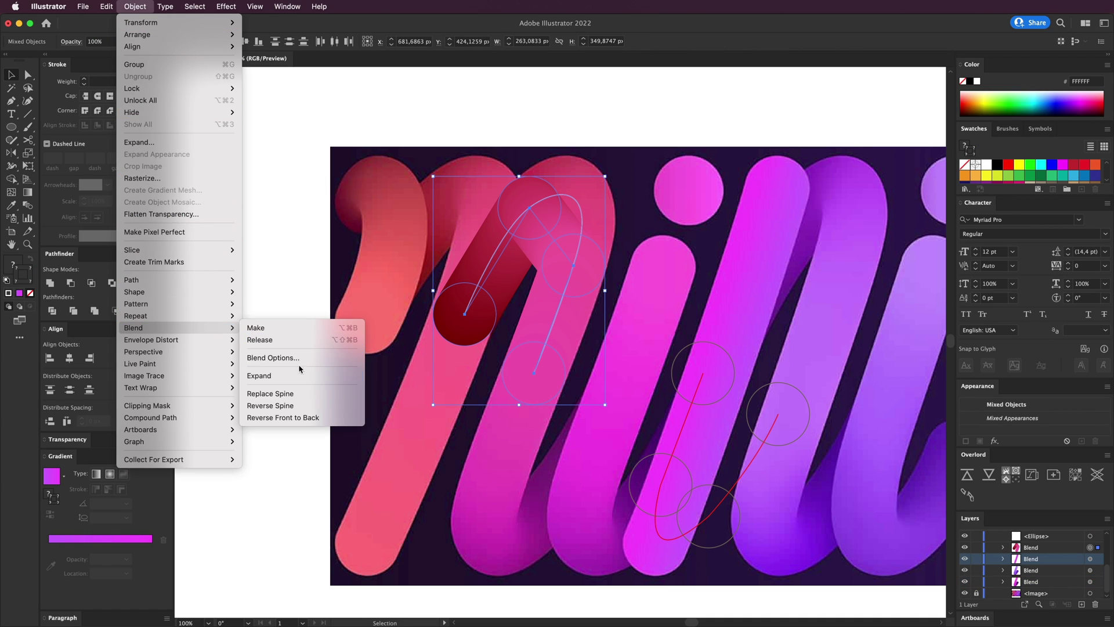
pyautogui.click(301, 390)
pyautogui.click(262, 356)
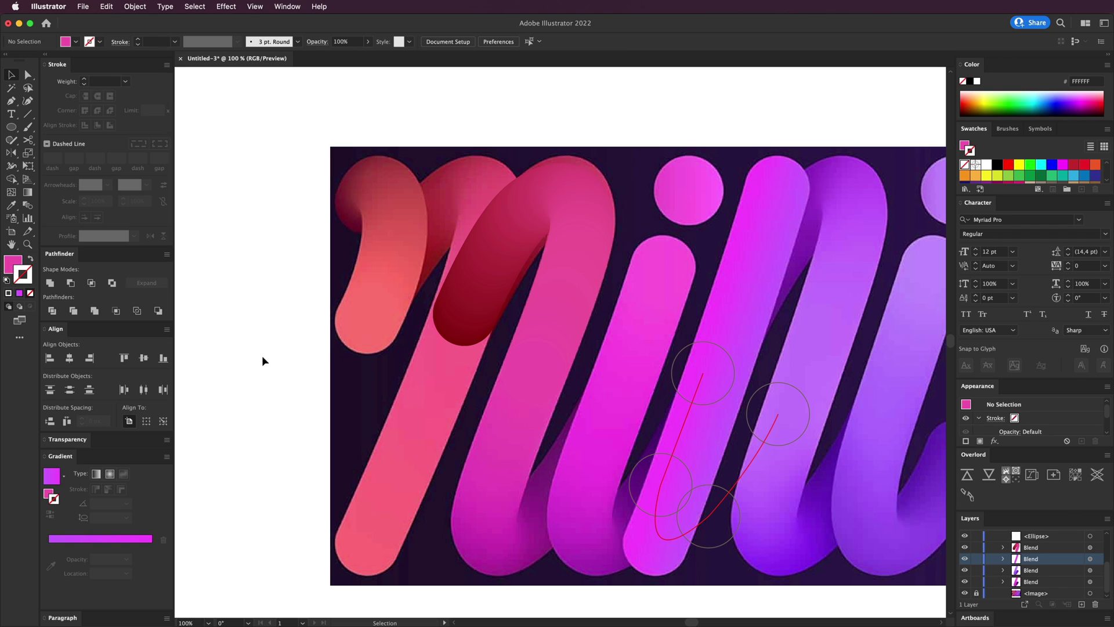
# Reshape the top bend of the dark red to pink blend by adjusting the handles of its spine's two middle anchors.
pyautogui.press('a')
pyautogui.click(471, 313)
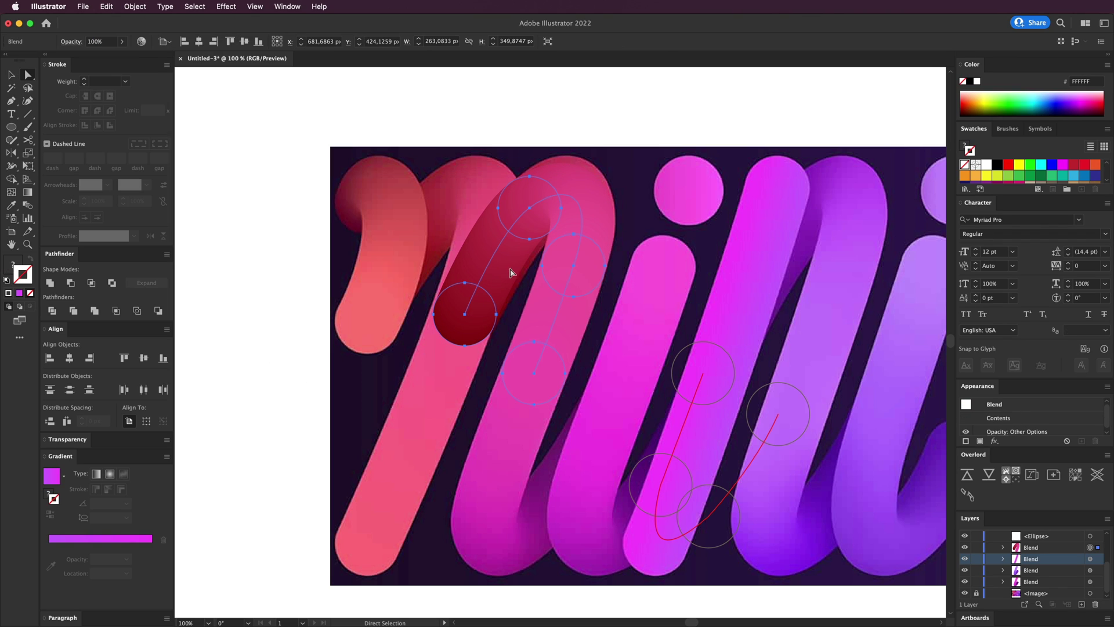
pyautogui.click(465, 314)
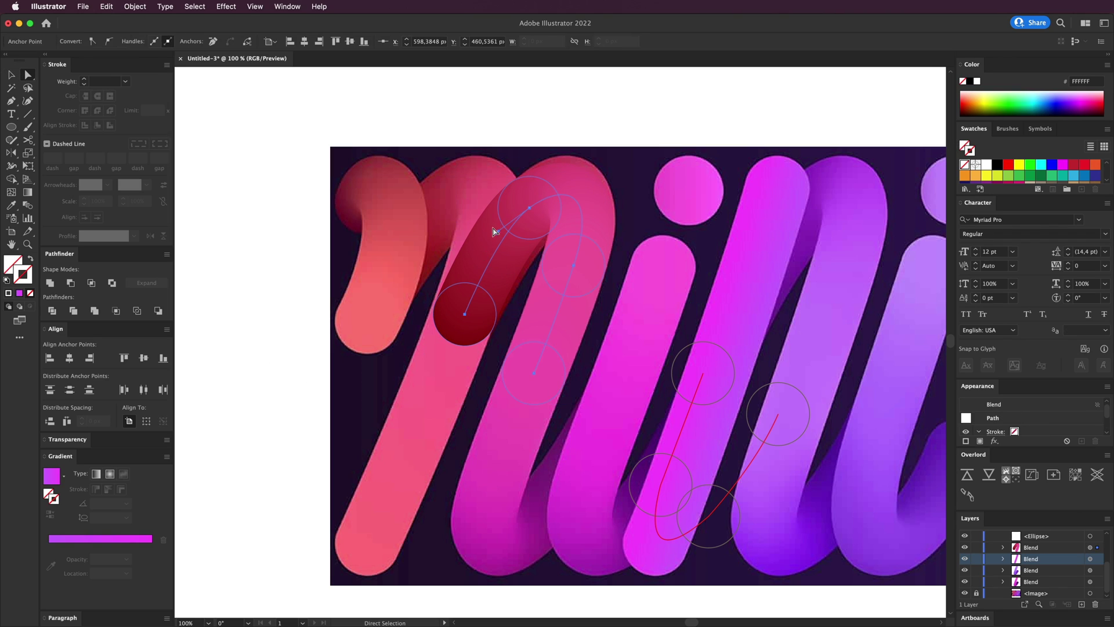
pyautogui.moveTo(499, 232); pyautogui.dragTo(506, 238)
pyautogui.moveTo(553, 195); pyautogui.dragTo(599, 181)
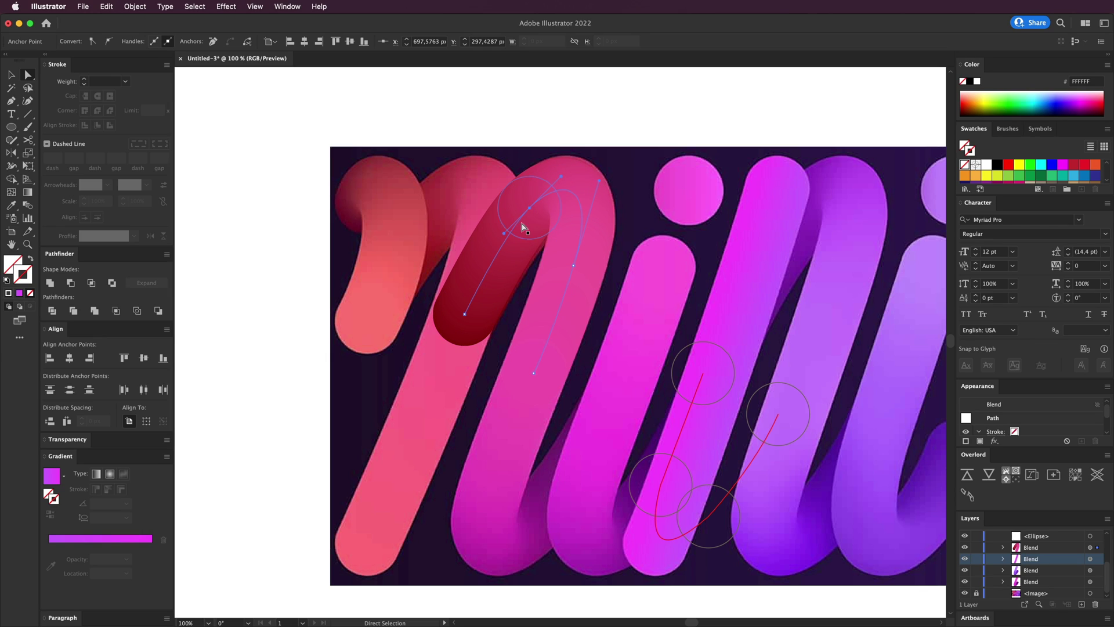
pyautogui.press('v')
pyautogui.click(550, 455)
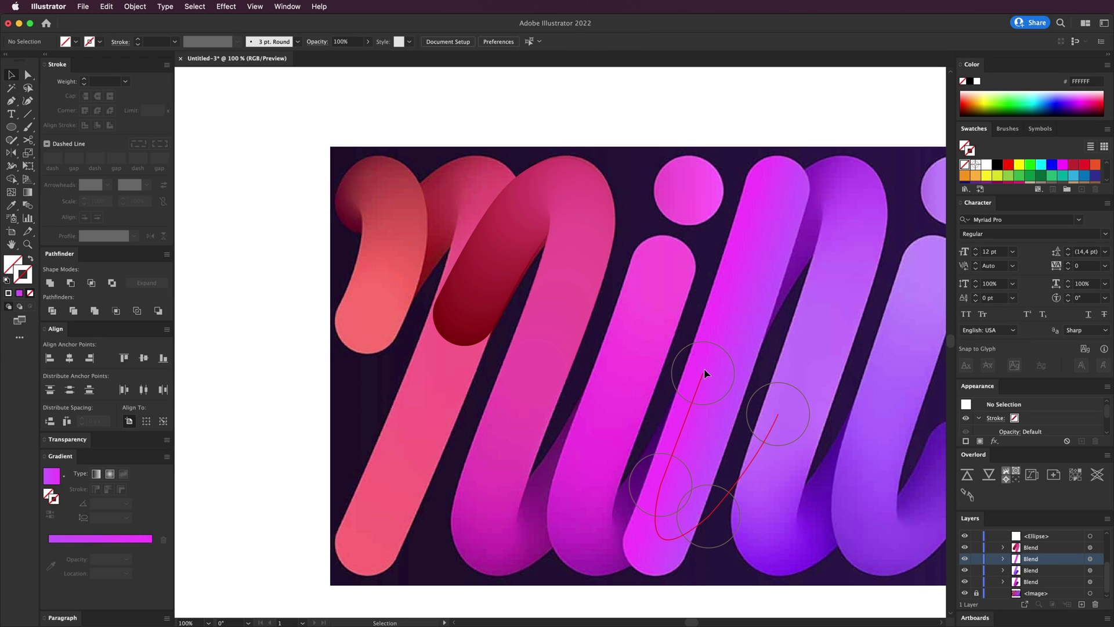
# Fill the red spine's first circle with the pink sampled at the upper blend's end and move the spine and its circles about 115 px left.
pyautogui.click(675, 388)
pyautogui.press('i')
pyautogui.click(547, 378)
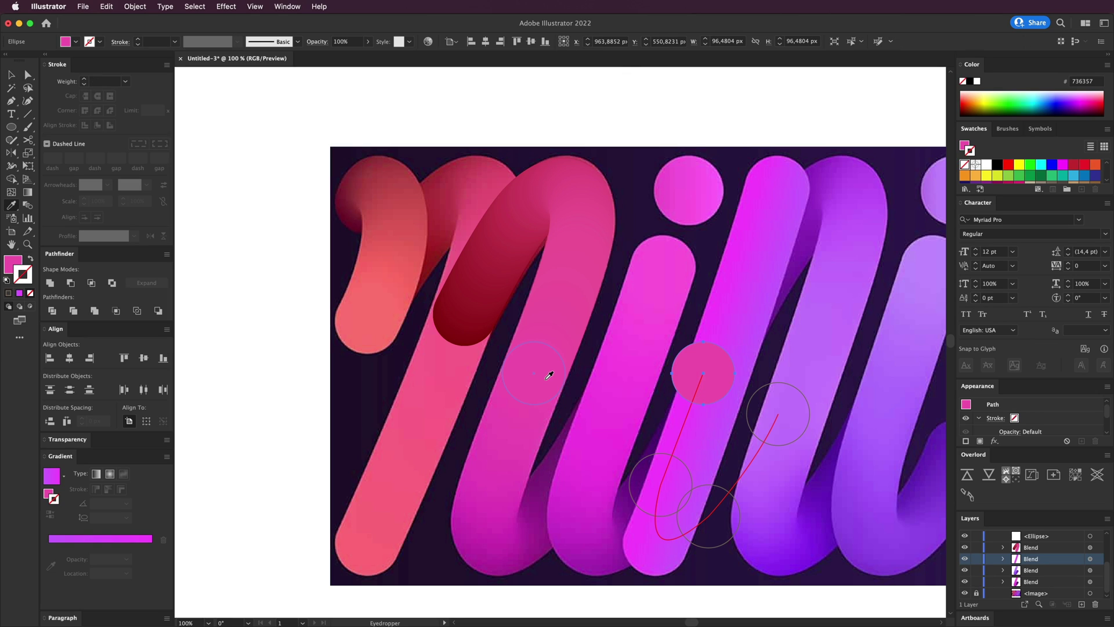
pyautogui.press('v')
pyautogui.click(712, 516)
pyautogui.moveTo(714, 514); pyautogui.dragTo(640, 513)
# Fill the red spine's second and third circles with the magenta and dark magenta sampled from the reference stroke's lower bend.
pyautogui.click(604, 471)
pyautogui.press('a')
pyautogui.click(613, 471)
pyautogui.press('i')
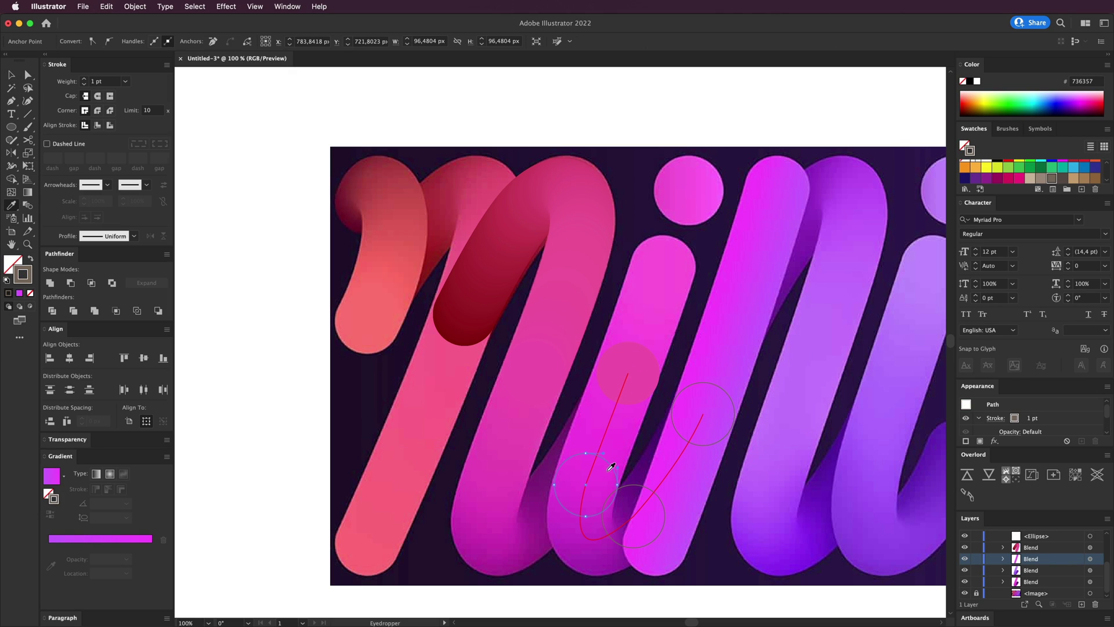
pyautogui.click(499, 473)
pyautogui.press('a')
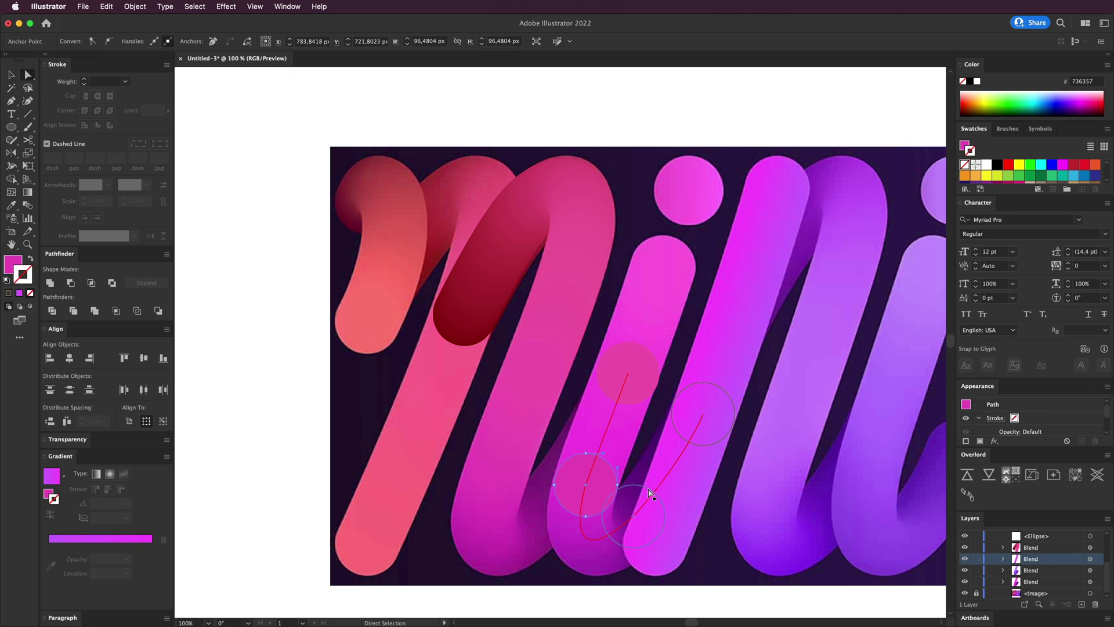
pyautogui.press('d')
pyautogui.press('i')
pyautogui.click(527, 519)
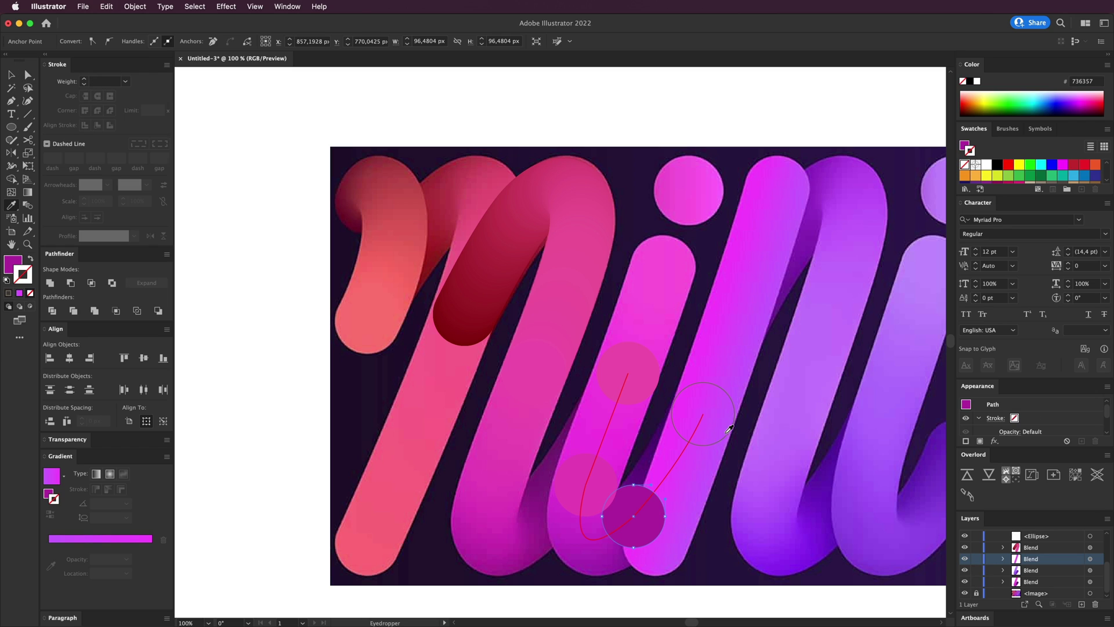
# Fill the red spine's last circle with the dark purple sampled from the shadow where the reference strokes overlap.
pyautogui.press('a')
pyautogui.click(715, 443)
pyautogui.press('i')
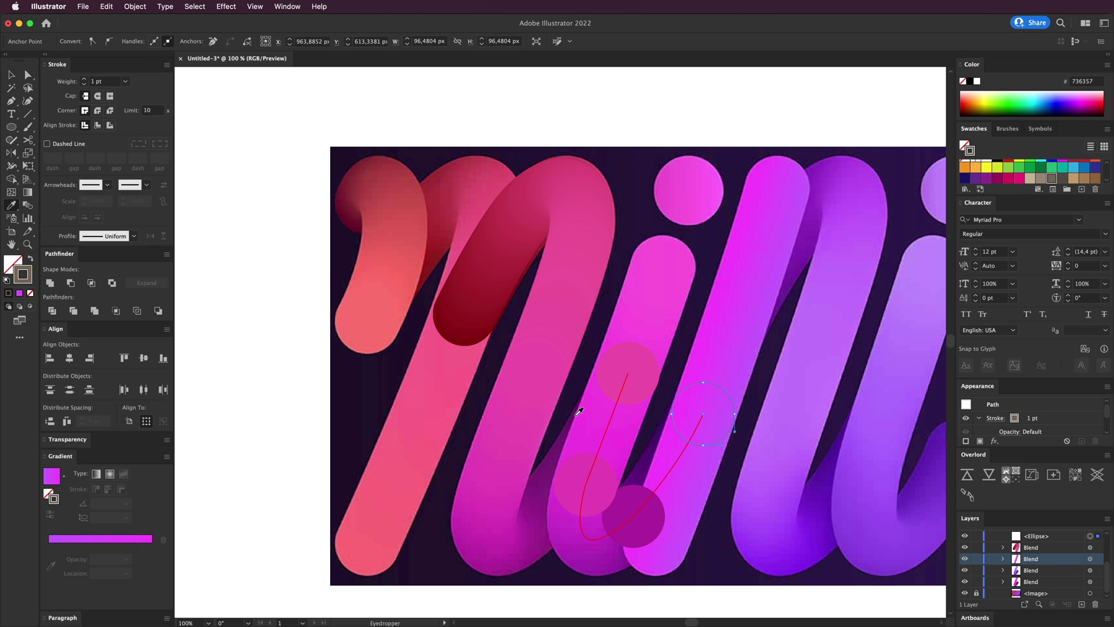
pyautogui.click(576, 410)
pyautogui.press('v')
pyautogui.press('super+shift+a')
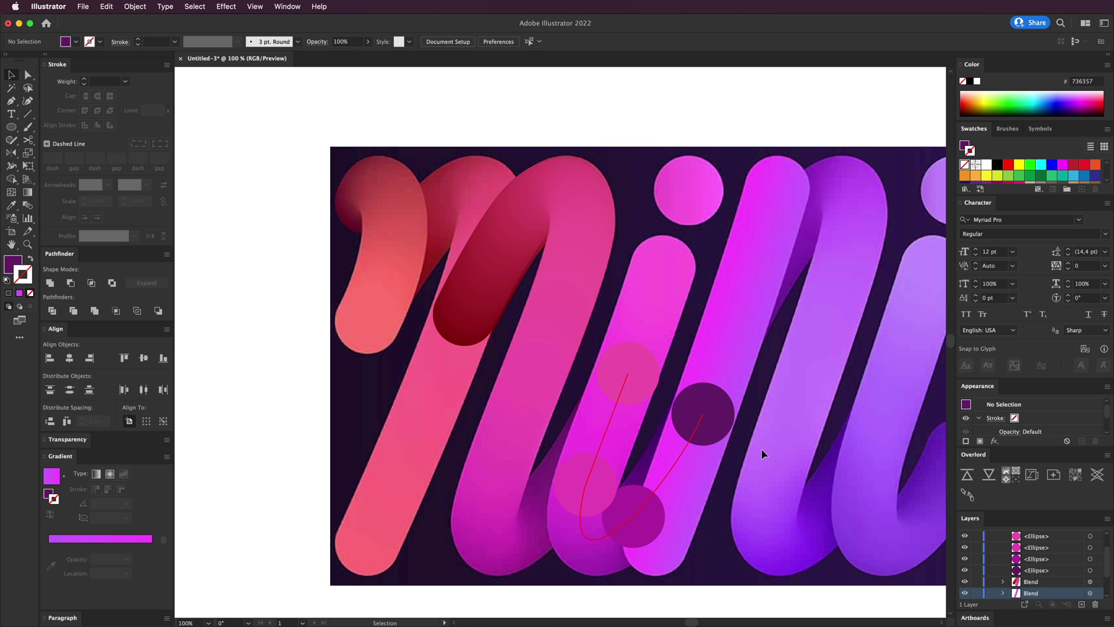
# Check the layer stacking order of the filled circles along the red spine.
pyautogui.click(722, 428)
pyautogui.click(657, 525)
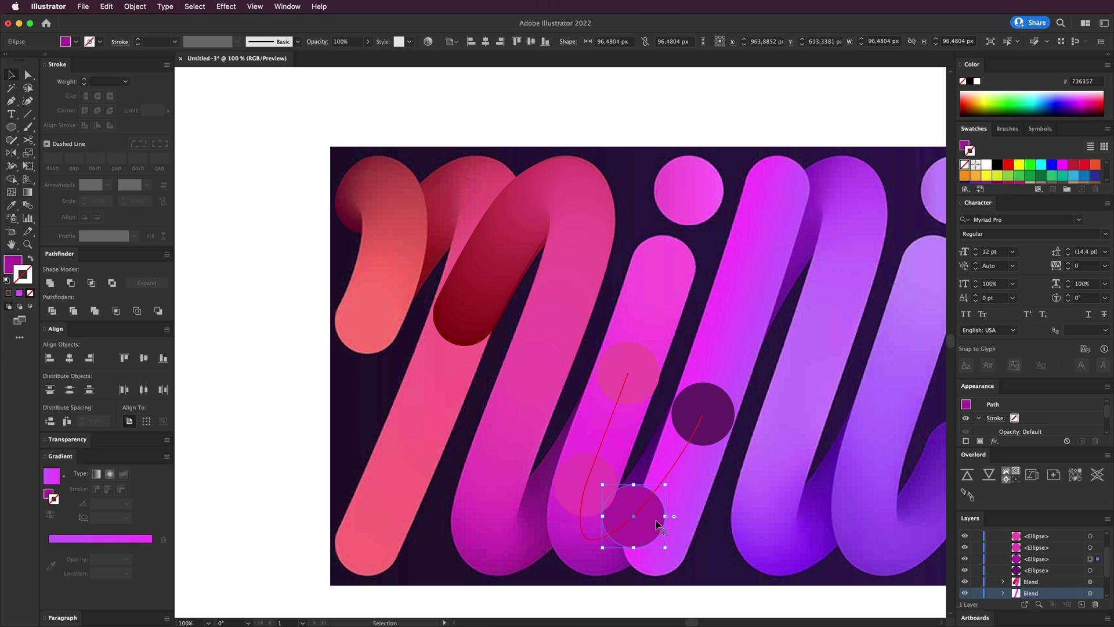
pyautogui.click(603, 476)
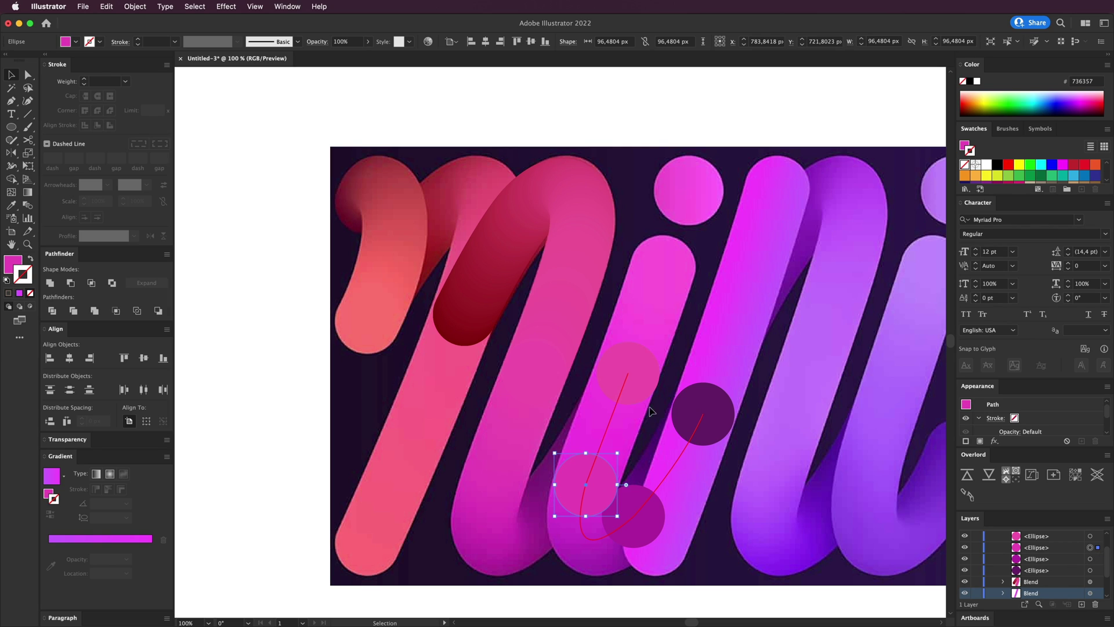
# Blend the four filled circles along the red spine, from pink to dark purple.
pyautogui.click(643, 387)
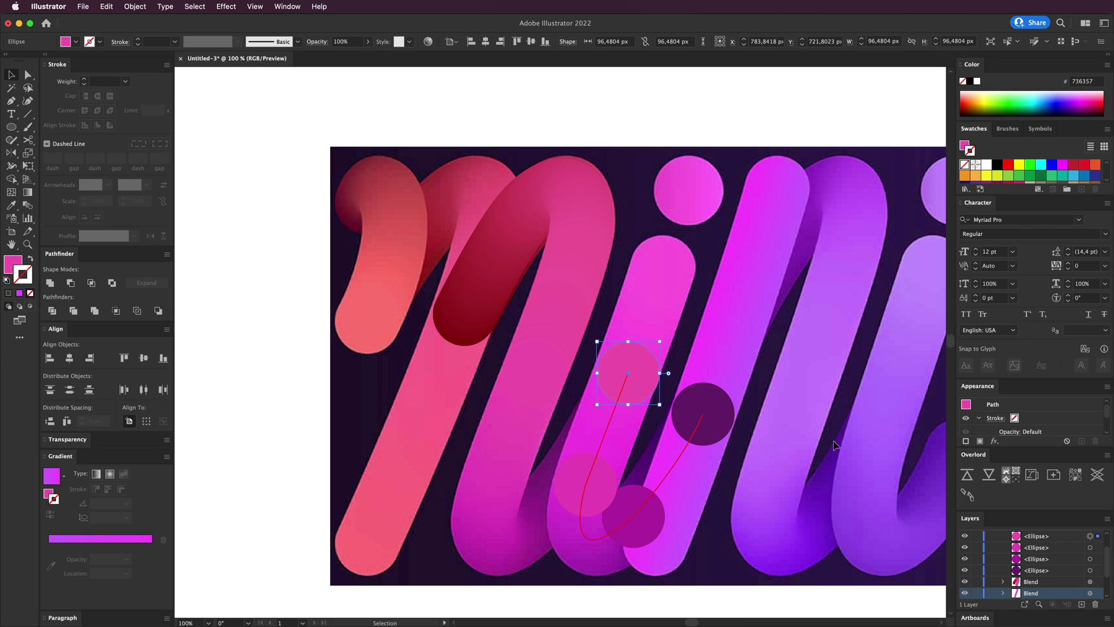
pyautogui.keyDown('shift'); pyautogui.click(694, 409); pyautogui.keyUp('shift')
pyautogui.keyDown('shift'); pyautogui.click(612, 484); pyautogui.keyUp('shift')
pyautogui.keyDown('shift'); pyautogui.click(659, 523); pyautogui.keyUp('shift')
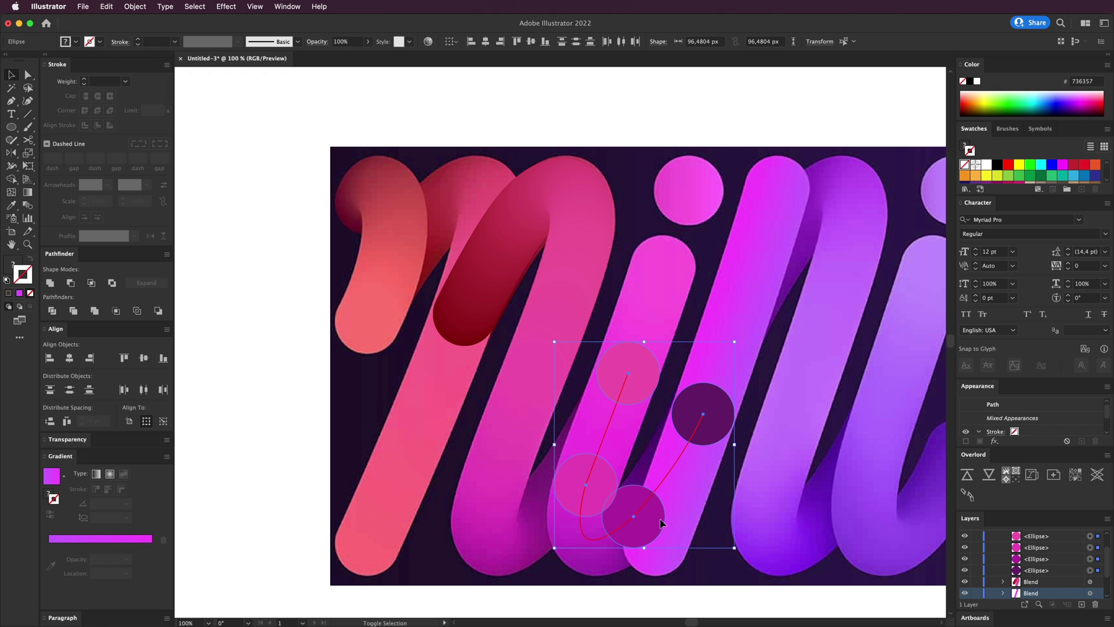
pyautogui.click(141, 8)
pyautogui.moveTo(221, 328)
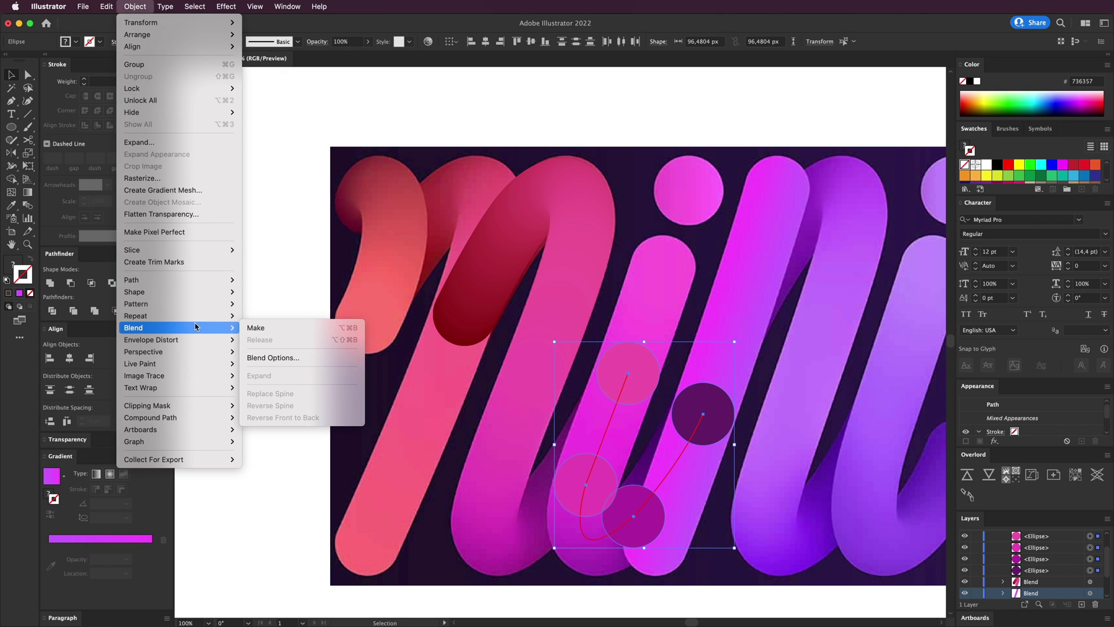
pyautogui.click(271, 332)
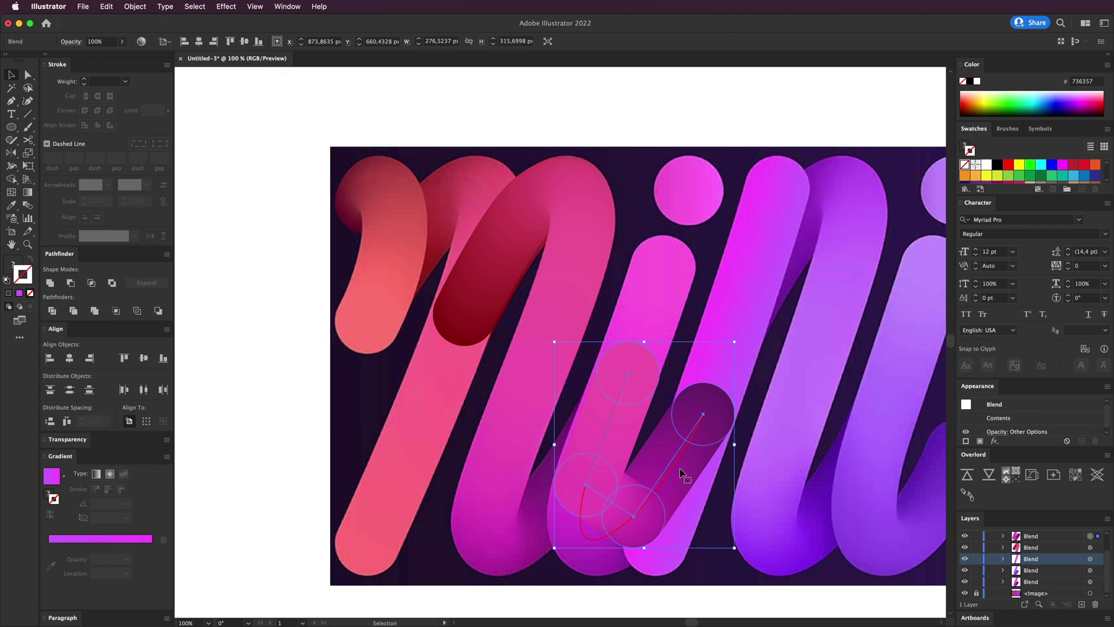
# Replace the spine of the four-circle pink-to-purple blend with the red curved path.
pyautogui.keyDown('shift'); pyautogui.click(673, 471); pyautogui.keyUp('shift')
pyautogui.click(134, 9)
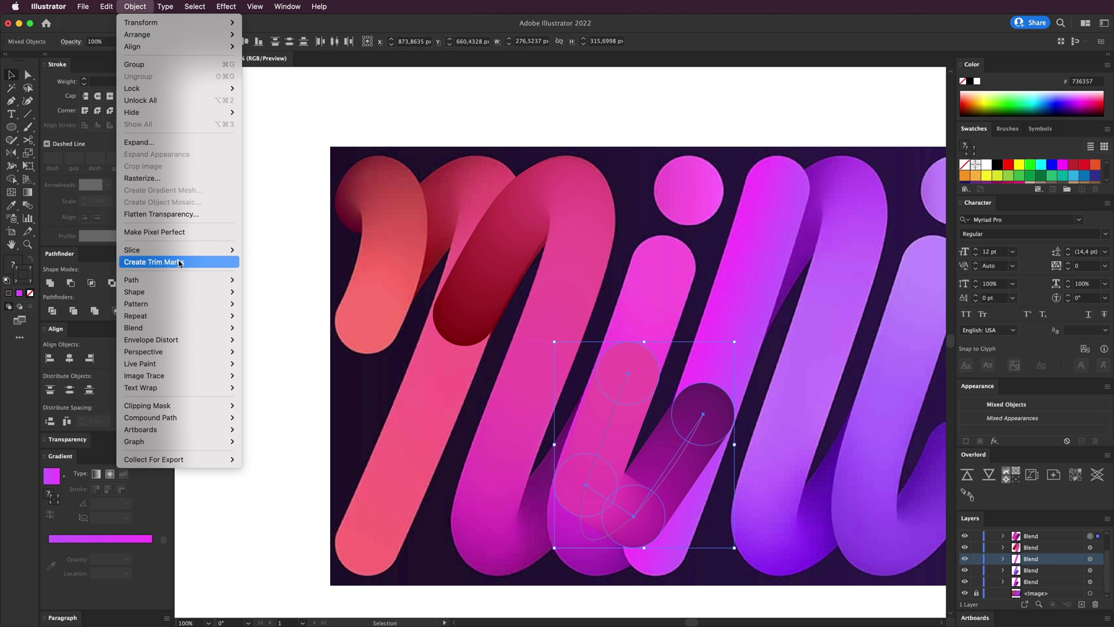
pyautogui.moveTo(185, 329)
pyautogui.click(283, 395)
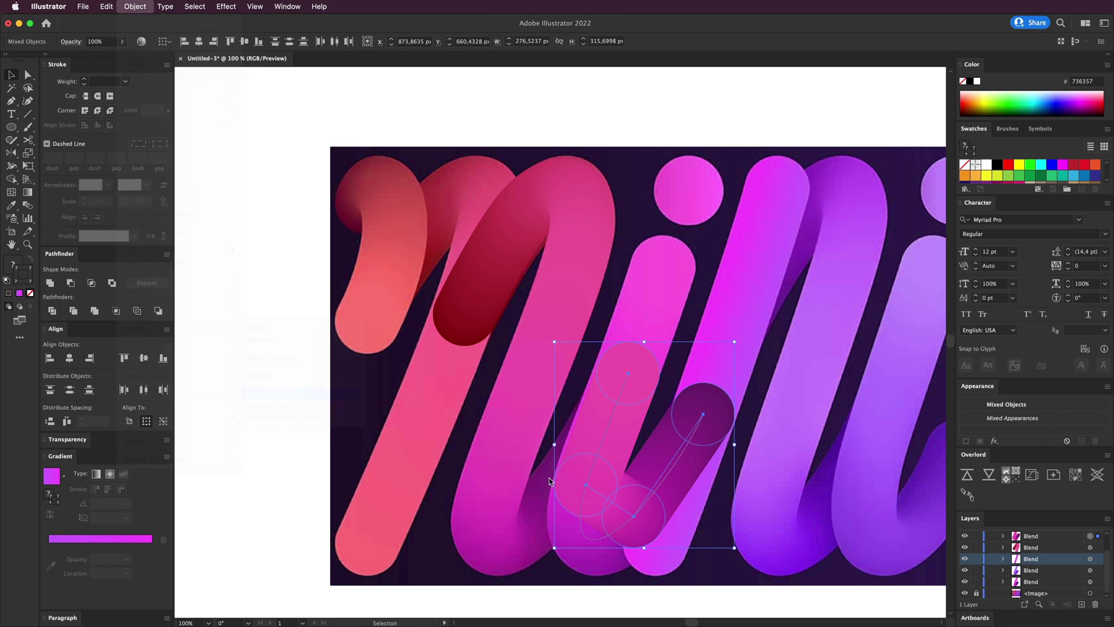
# Adjust the direction handle at the new spine's lower-bend anchor to reshape the curve.
pyautogui.press('a')
pyautogui.click(634, 516)
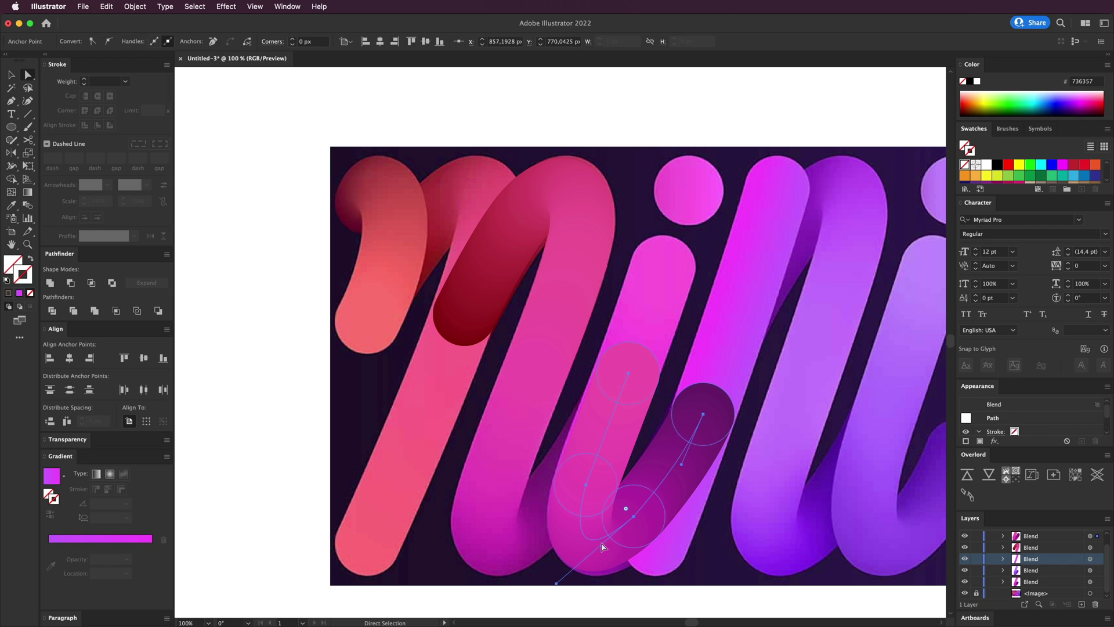
pyautogui.moveTo(601, 544); pyautogui.dragTo(566, 590)
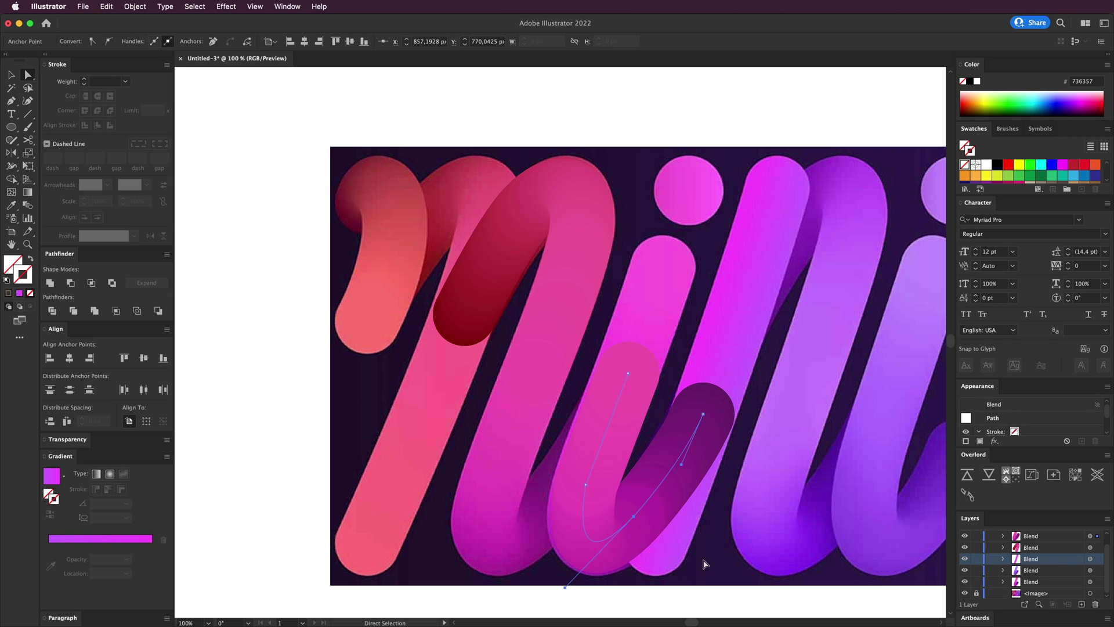
# Move the pink-to-purple blend onto the m's last stroke and nudge it into line with the dark red upper blend.
pyautogui.press('v')
pyautogui.click(637, 378)
pyautogui.moveTo(636, 378); pyautogui.dragTo(542, 372)
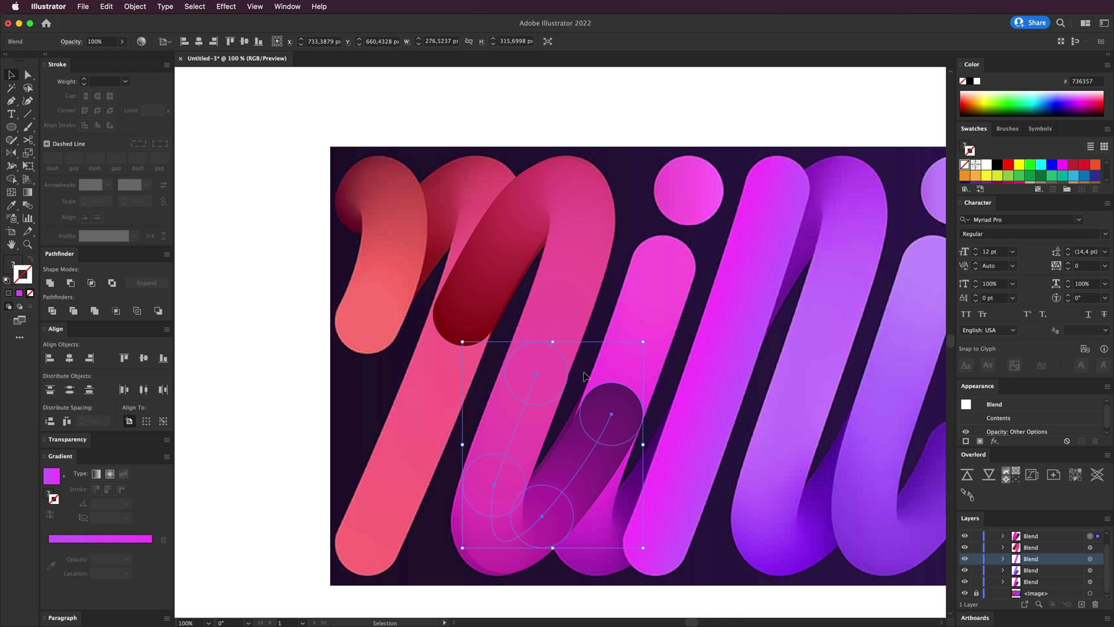
pyautogui.press('Left')
pyautogui.press('Left')
pyautogui.press('Left')
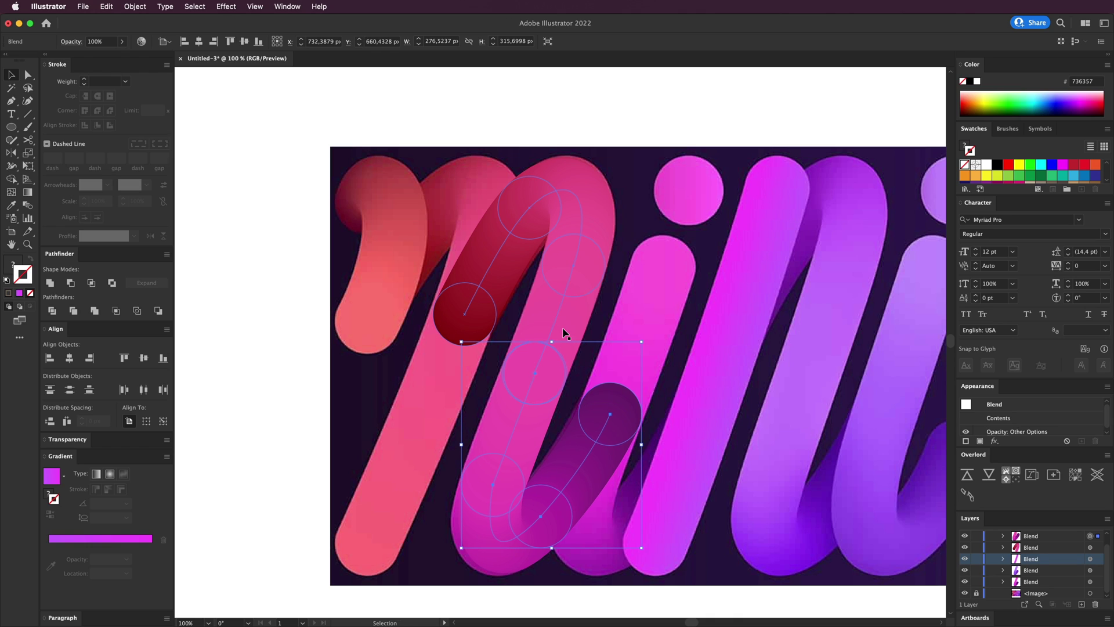
# Move the upper and lower blends of the m's last stroke together to the blank area left of the reference.
pyautogui.click(671, 363)
pyautogui.scroll(-1, 671, 363)
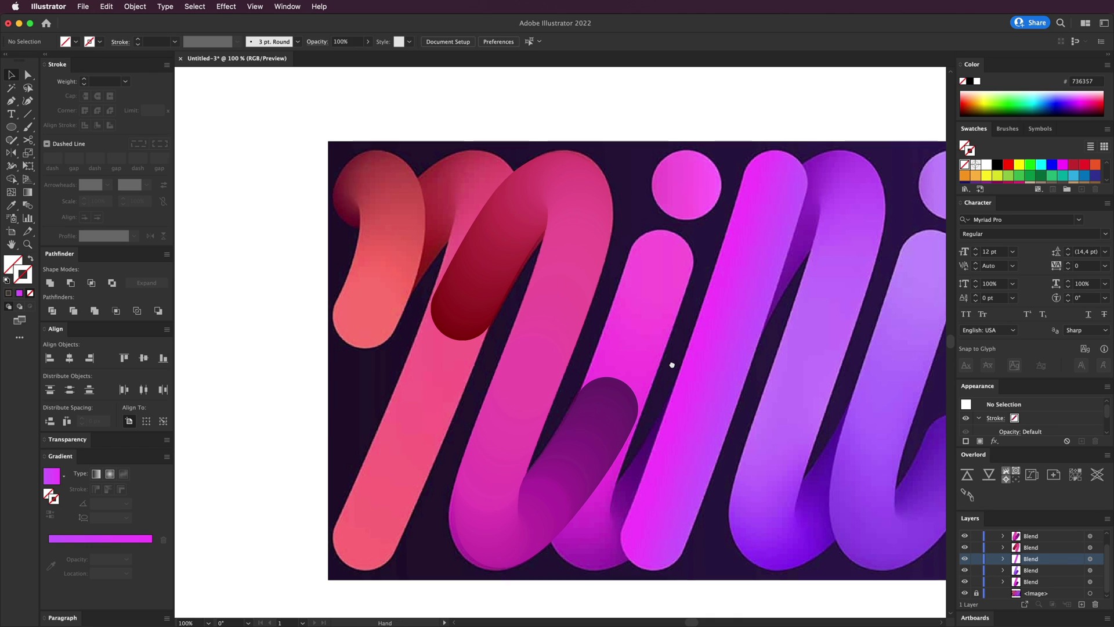
pyautogui.press('super+minus')
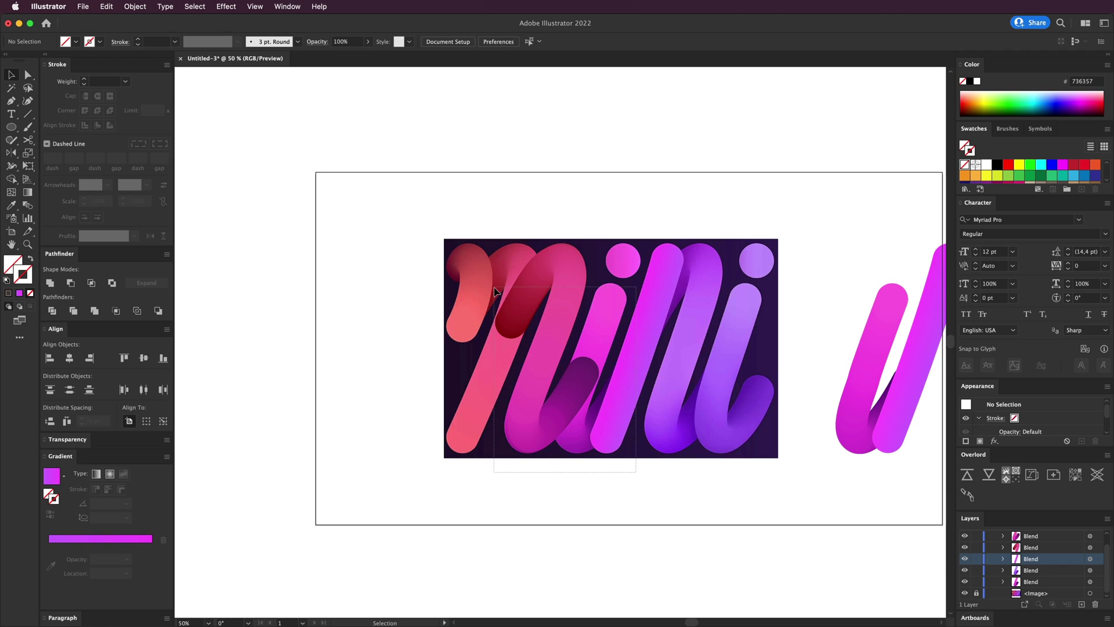
pyautogui.moveTo(499, 272); pyautogui.dragTo(288, 261)
pyautogui.click(288, 262)
pyautogui.moveTo(434, 290); pyautogui.dragTo(510, 277)
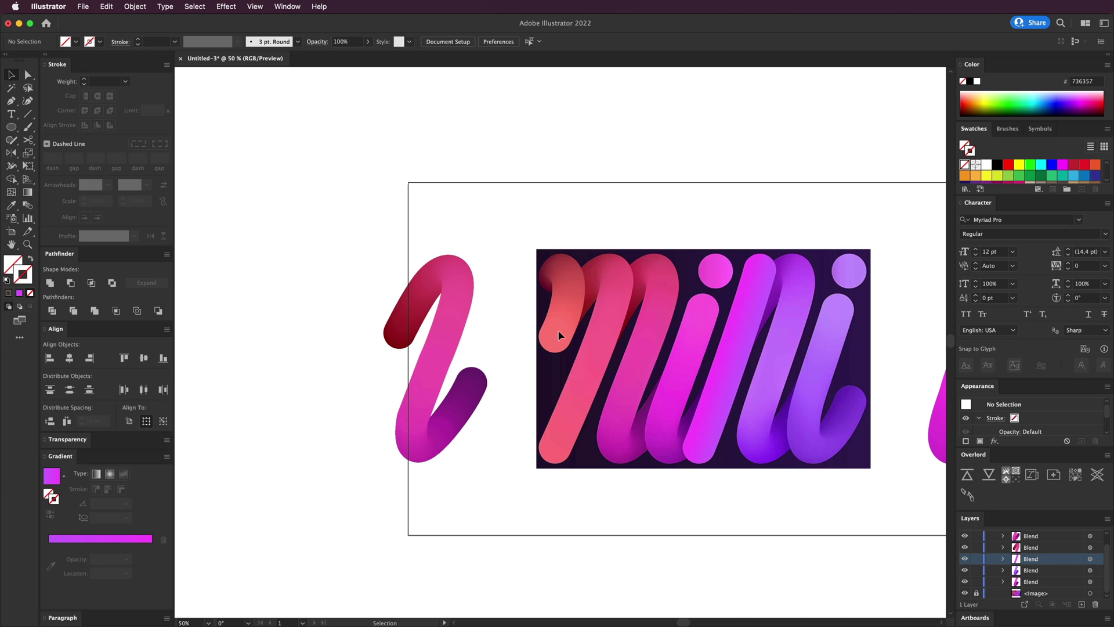
# Examine the upper red blend and the lower purple blend separately to see how they form one stroke.
pyautogui.click(404, 335)
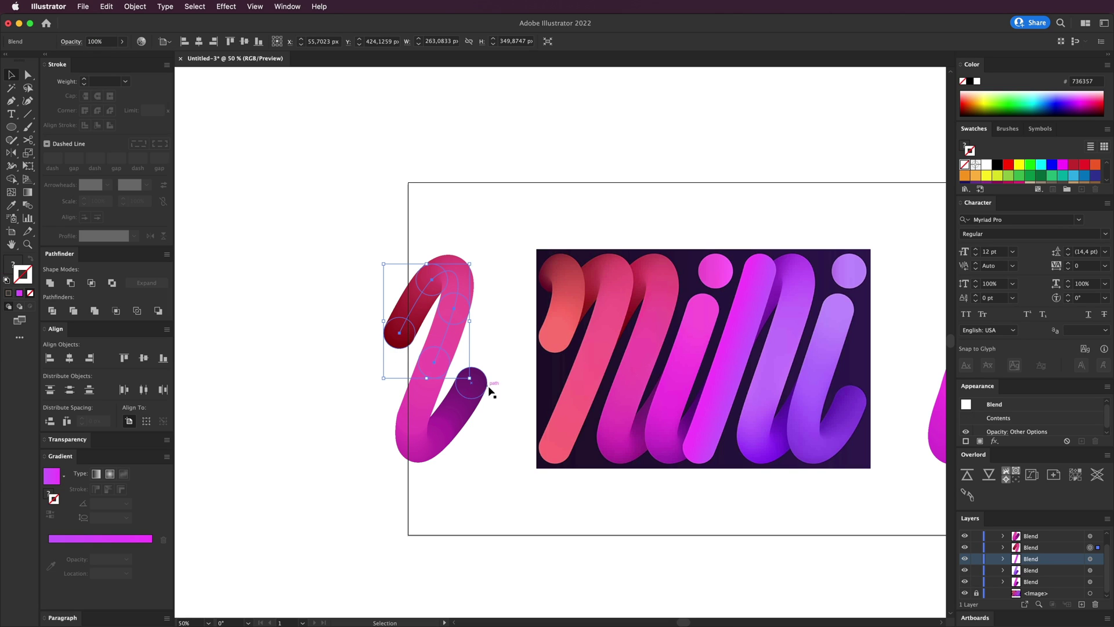
pyautogui.click(506, 359)
pyautogui.click(395, 332)
pyautogui.click(487, 388)
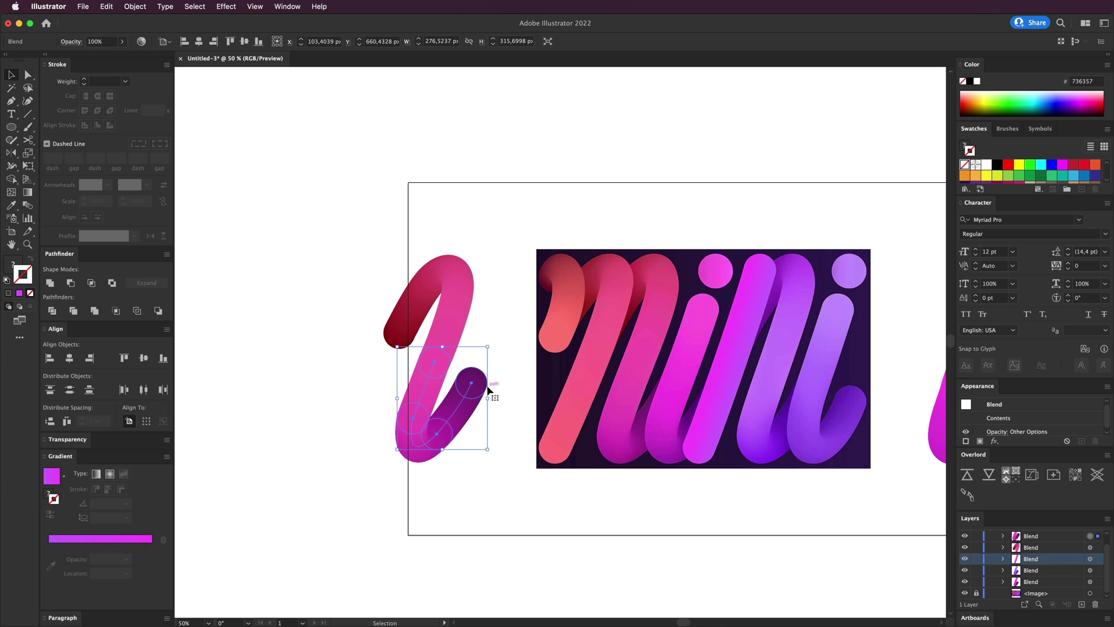
pyautogui.click(510, 308)
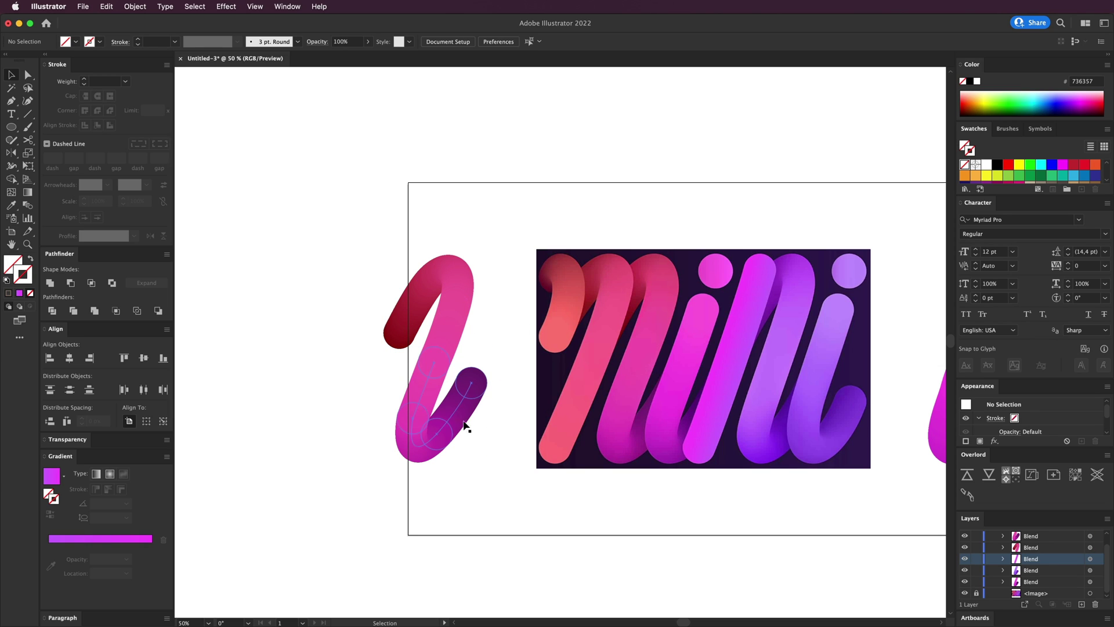
pyautogui.press('super+plus')
pyautogui.moveTo(478, 327); pyautogui.dragTo(434, 349)
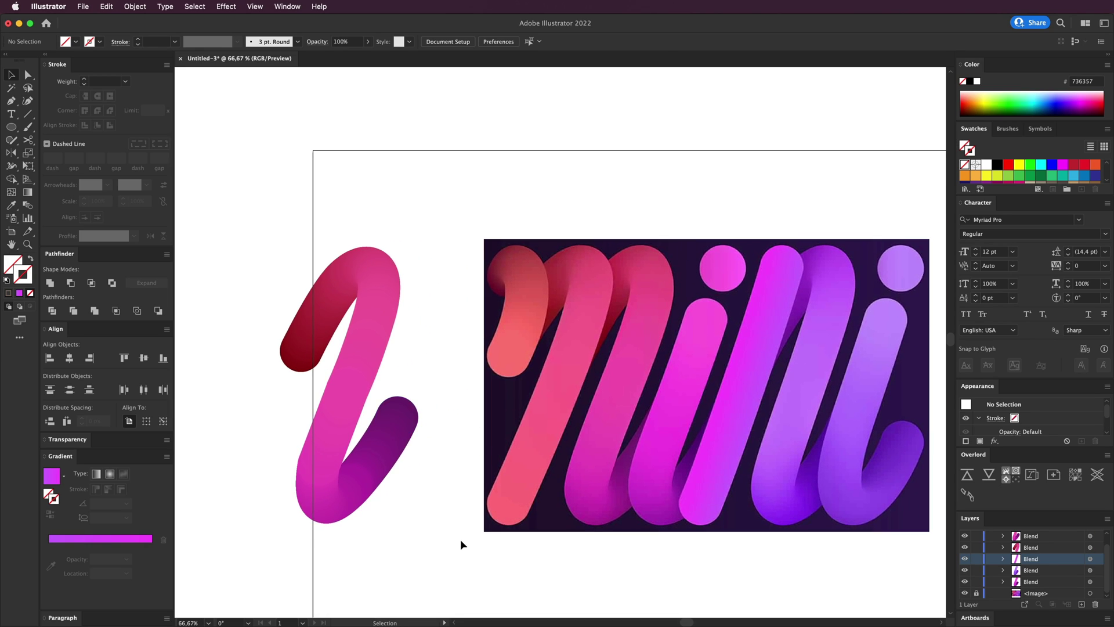
pyautogui.moveTo(460, 555); pyautogui.dragTo(267, 249)
pyautogui.moveTo(316, 339); pyautogui.dragTo(587, 341)
pyautogui.click(364, 262)
pyautogui.press('super+z')
# Recolor the lower blend's second circle with the magenta sampled from the reference m's last stroke, just above its lower bend.
pyautogui.moveTo(390, 318); pyautogui.dragTo(446, 275)
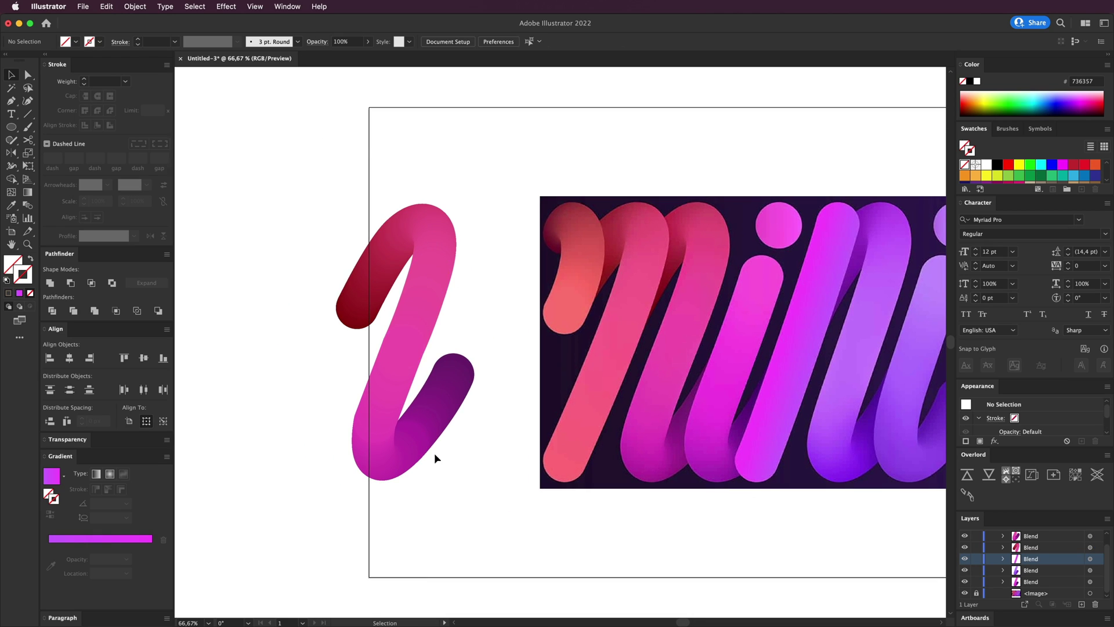
pyautogui.press('a')
pyautogui.click(383, 434)
pyautogui.press('i')
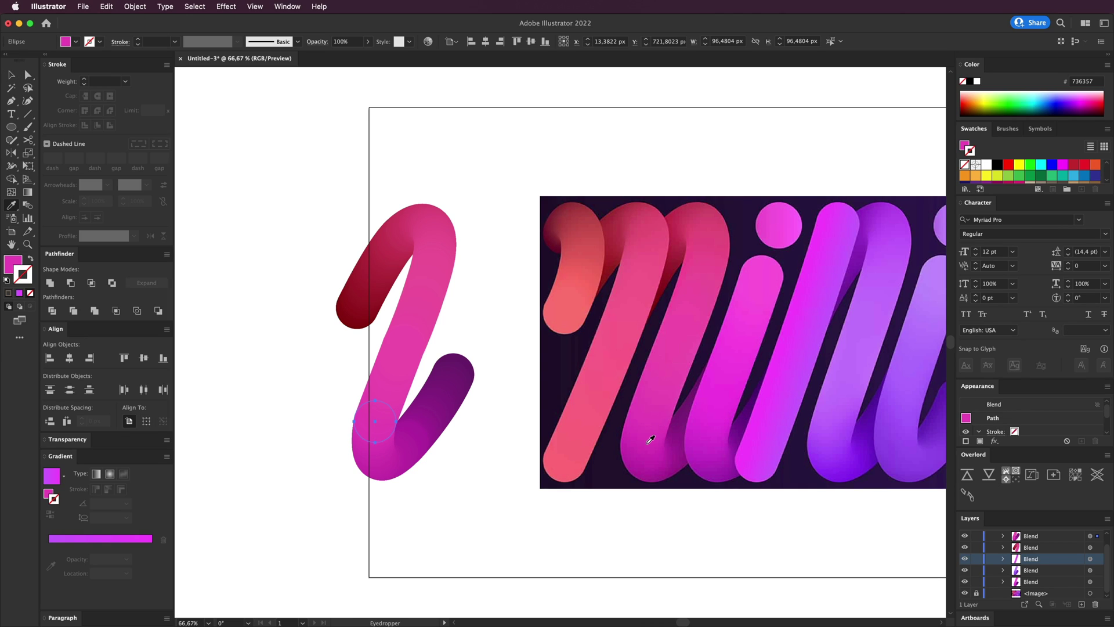
pyautogui.click(647, 440)
pyautogui.press('v')
pyautogui.click(475, 463)
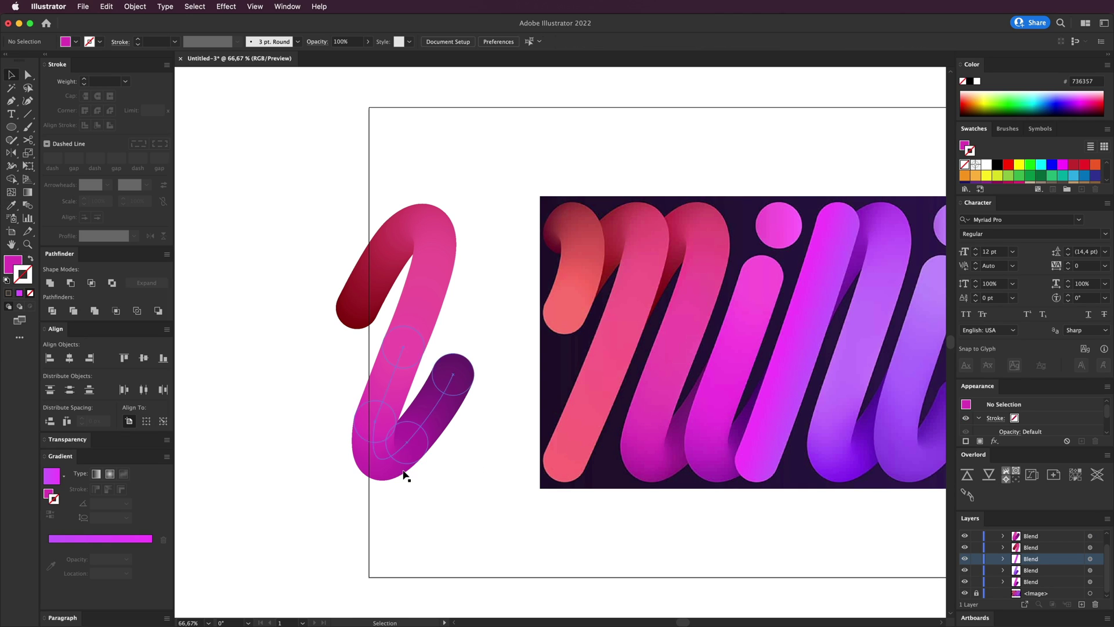
# Recolor the lower blend's third circle with the dark purple sampled from the shadow beside the reference m's lower bend.
pyautogui.press('a')
pyautogui.click(418, 447)
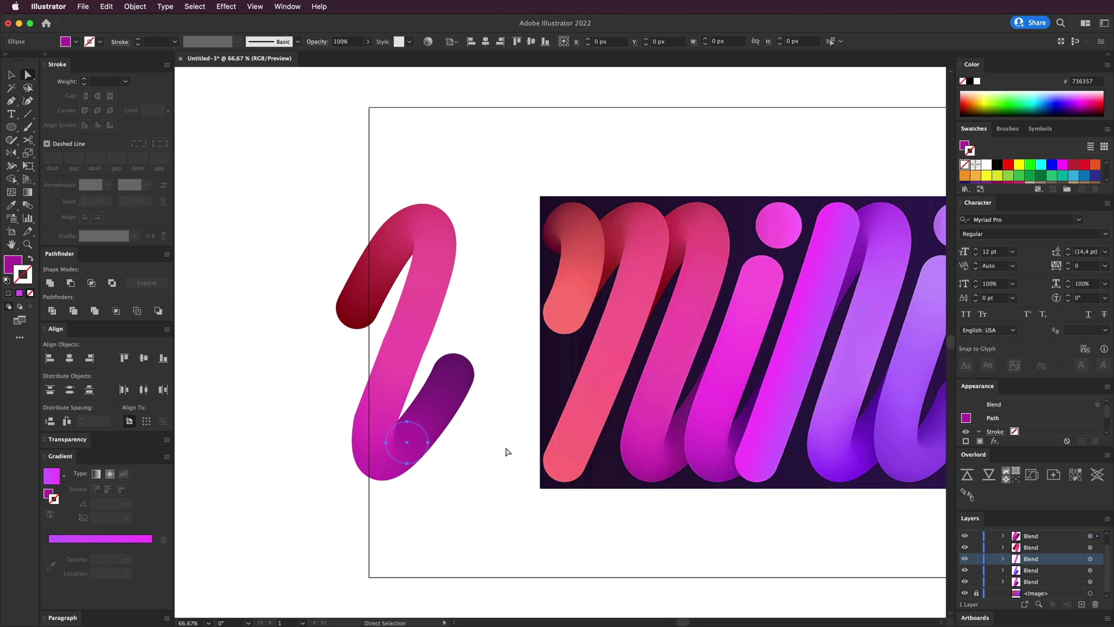
pyautogui.press('i')
pyautogui.click(682, 427)
pyautogui.press('a')
pyautogui.click(480, 476)
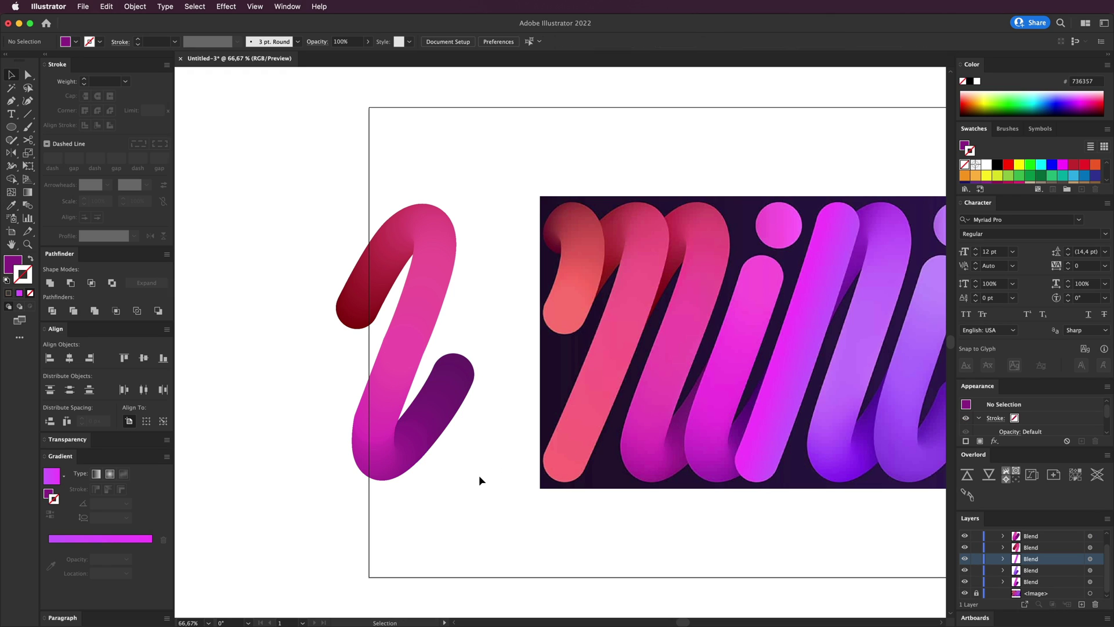
# Recolor the lower blend's second circle with the deeper magenta sampled from inside the reference m's lower bend.
pyautogui.click(385, 433)
pyautogui.press('i')
pyautogui.click(646, 458)
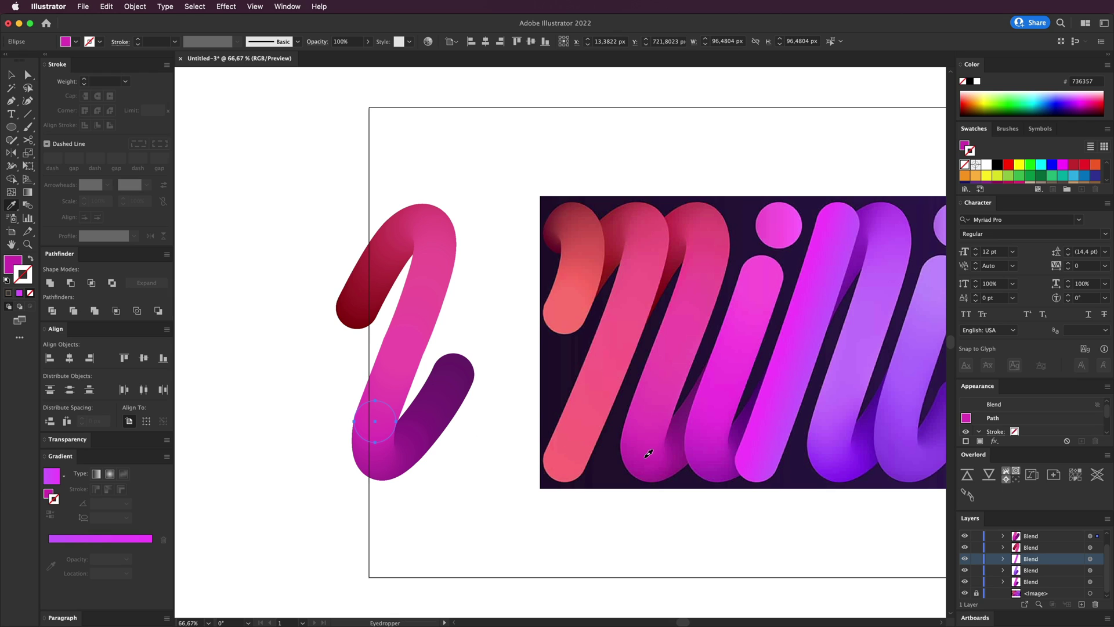
pyautogui.press('v')
pyautogui.click(465, 482)
pyautogui.moveTo(513, 467); pyautogui.dragTo(481, 500)
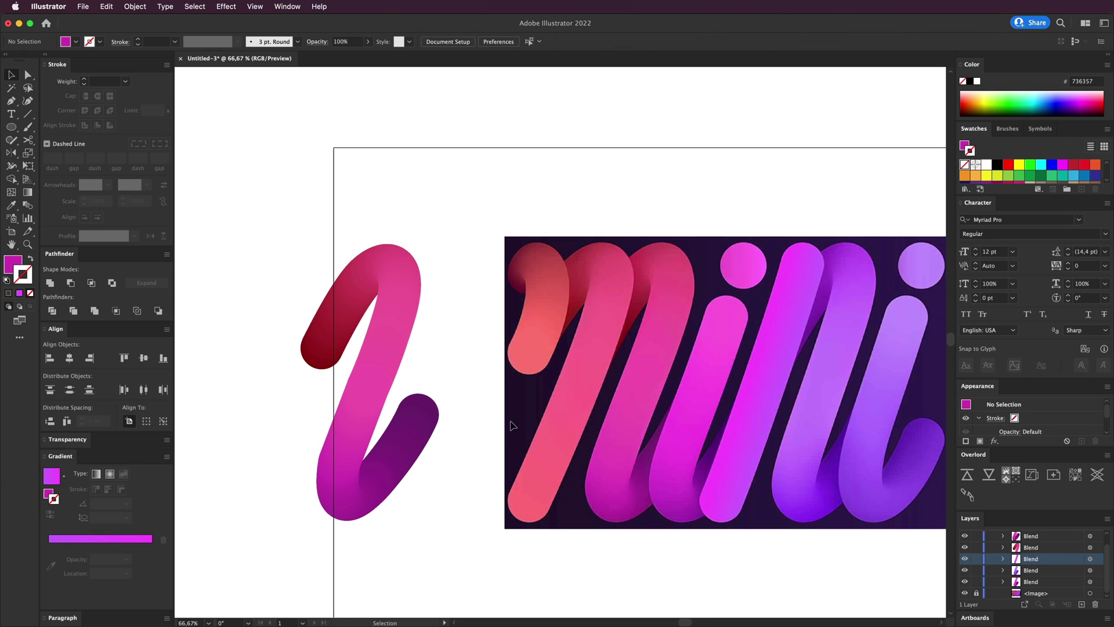
# Select both blends of the m's last stroke and move them together to the right, toward the rest of the lettering.
pyautogui.press('super+minus')
pyautogui.press('super+minus')
pyautogui.moveTo(513, 424); pyautogui.dragTo(434, 437)
pyautogui.moveTo(435, 487); pyautogui.dragTo(368, 388)
pyautogui.click(370, 392)
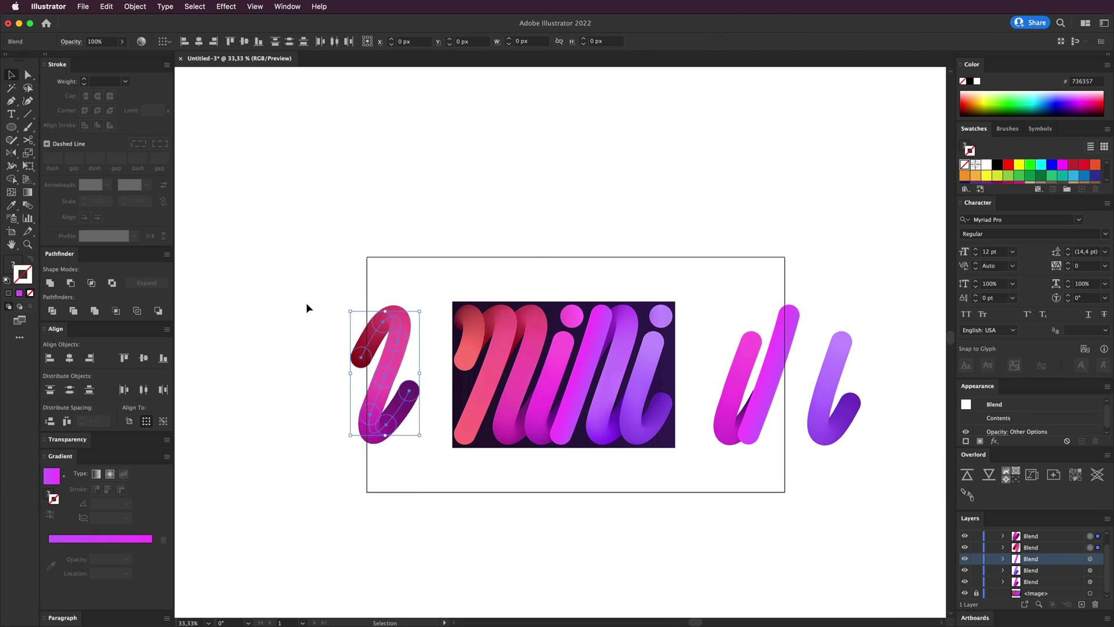
pyautogui.press('super+plus')
pyautogui.hscroll(5, 348, 330)
pyautogui.moveTo(375, 337); pyautogui.dragTo(564, 344)
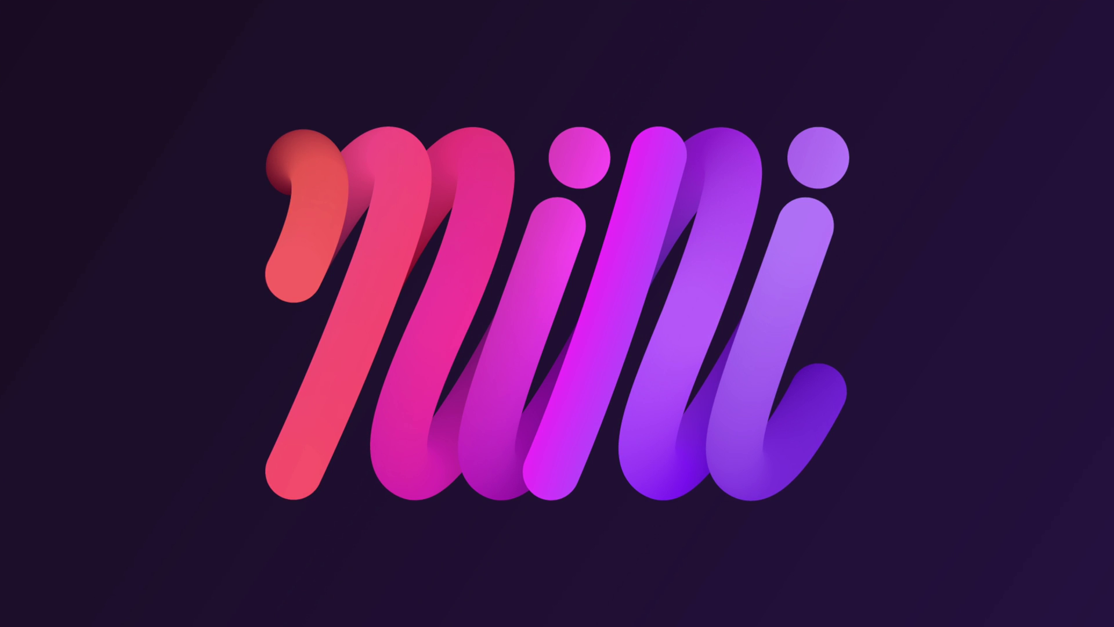